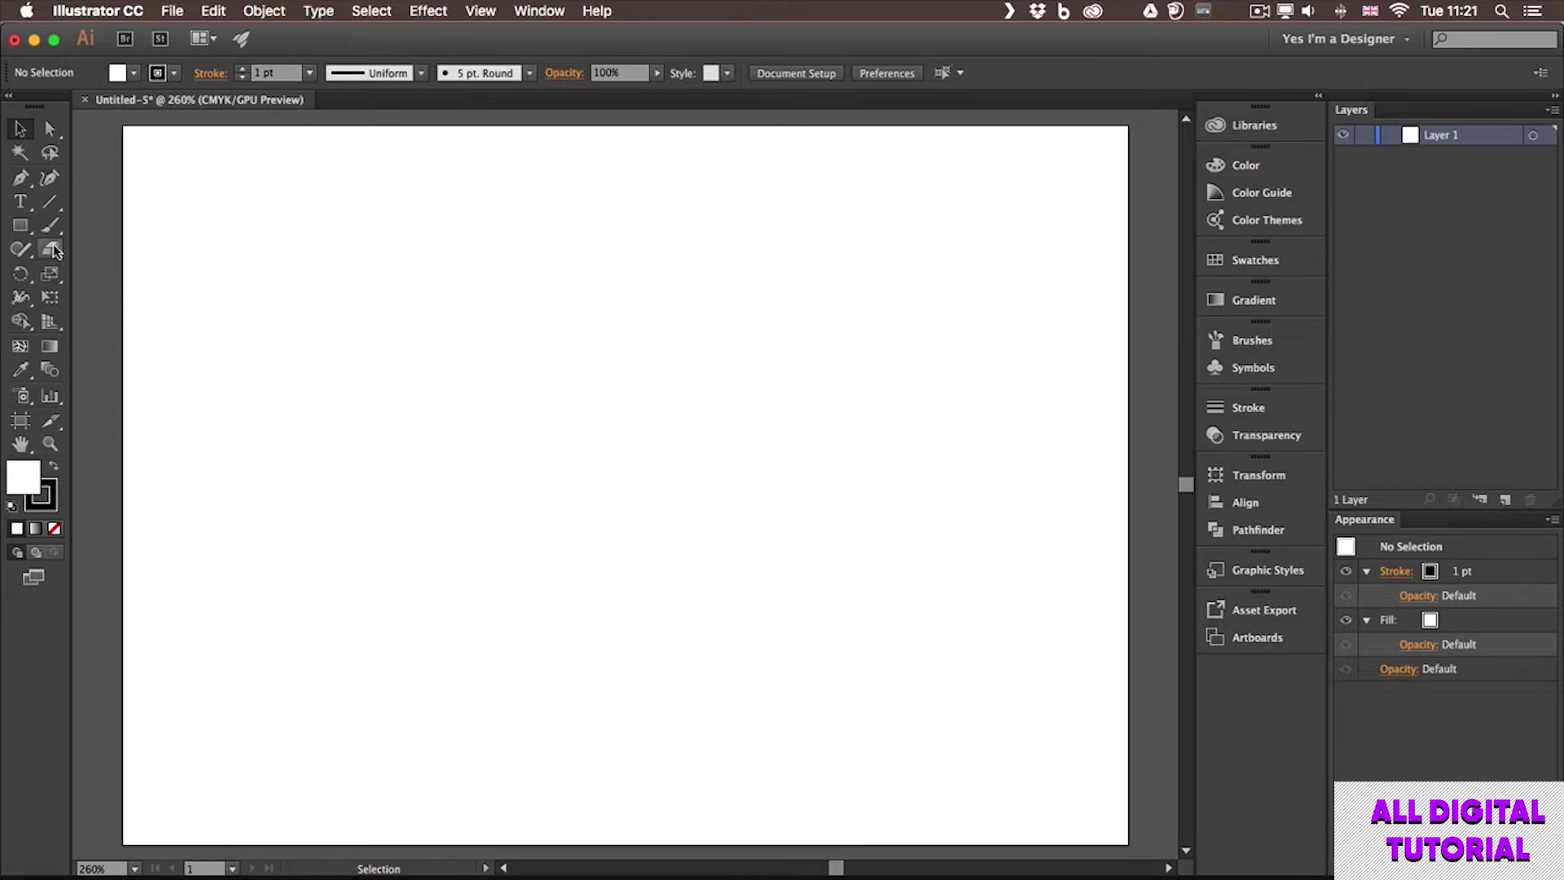
Step: Detach the shape tools group as a floating palette and place it over the artboard's upper-left corner
{"action": "left_click", "coordinate": [20, 232]}
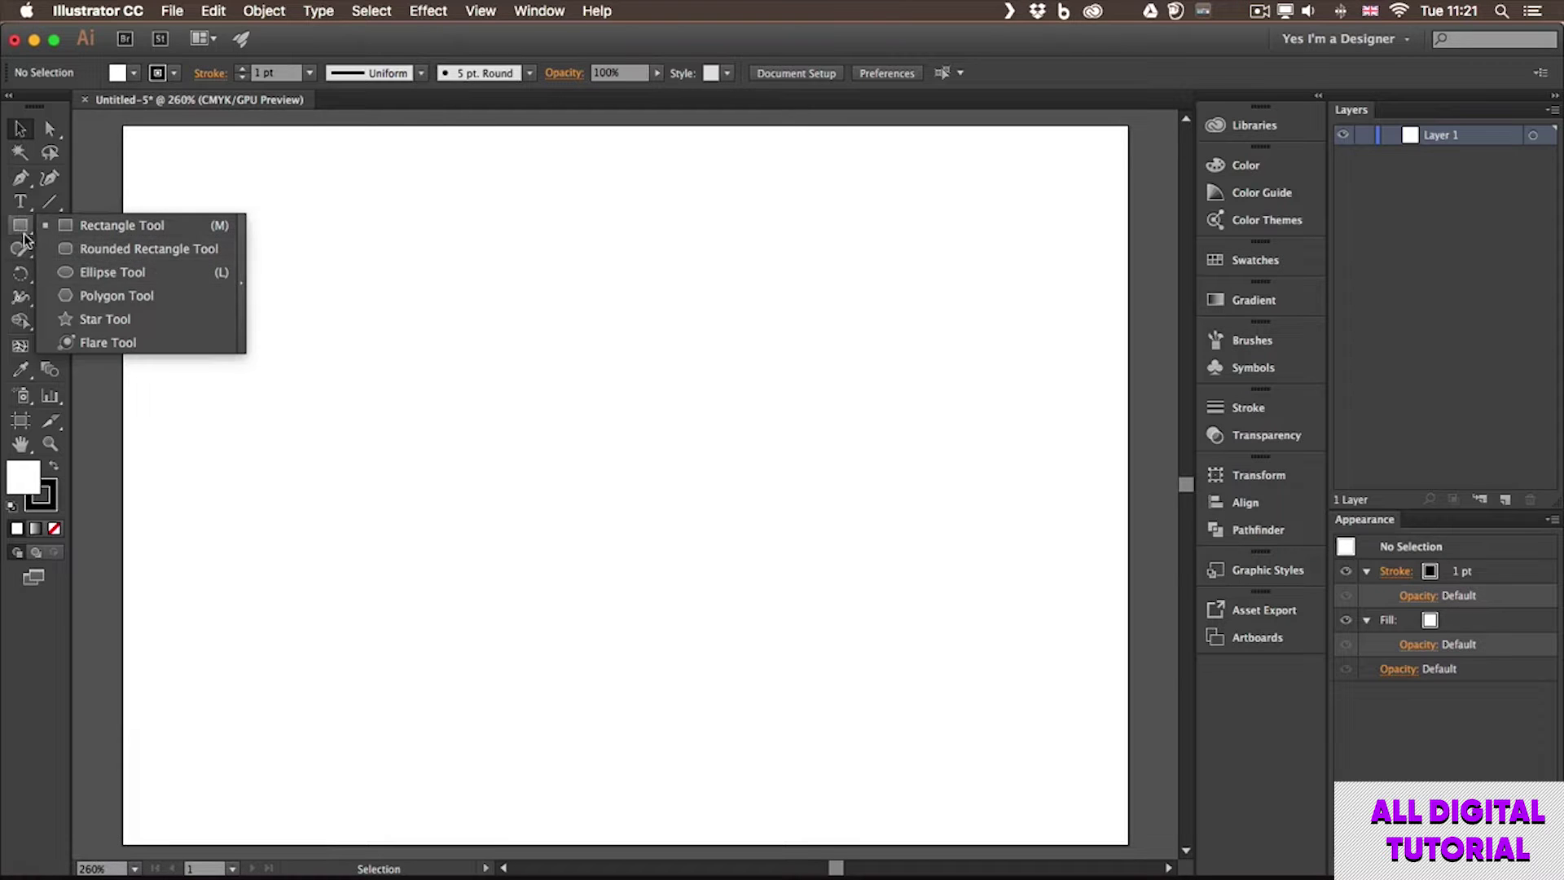
{"action": "left_click", "coordinate": [81, 225]}
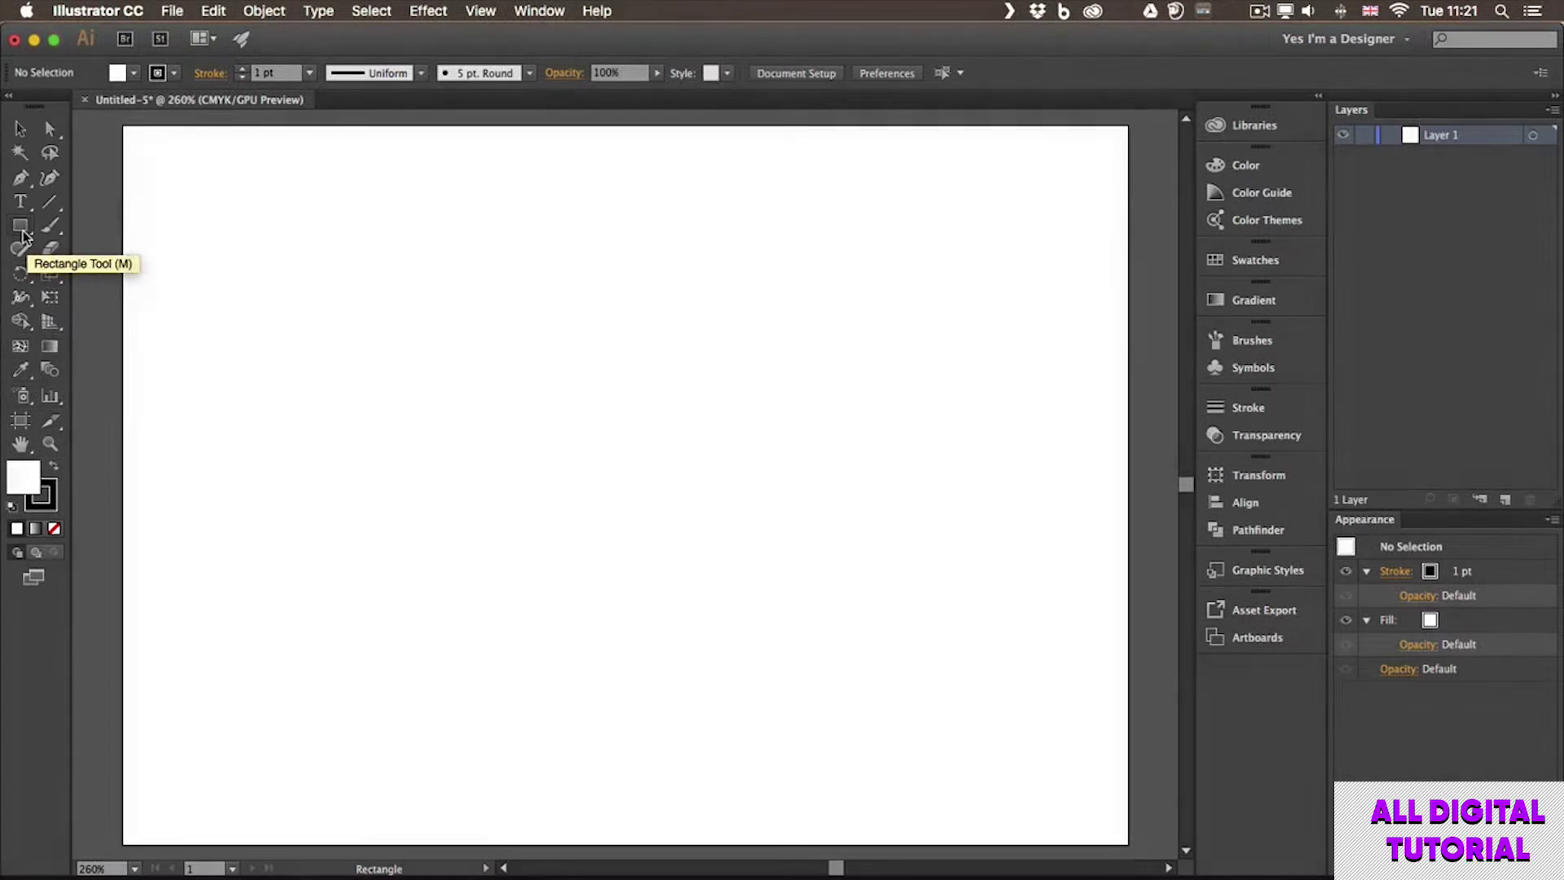
{"action": "left_click", "coordinate": [22, 228]}
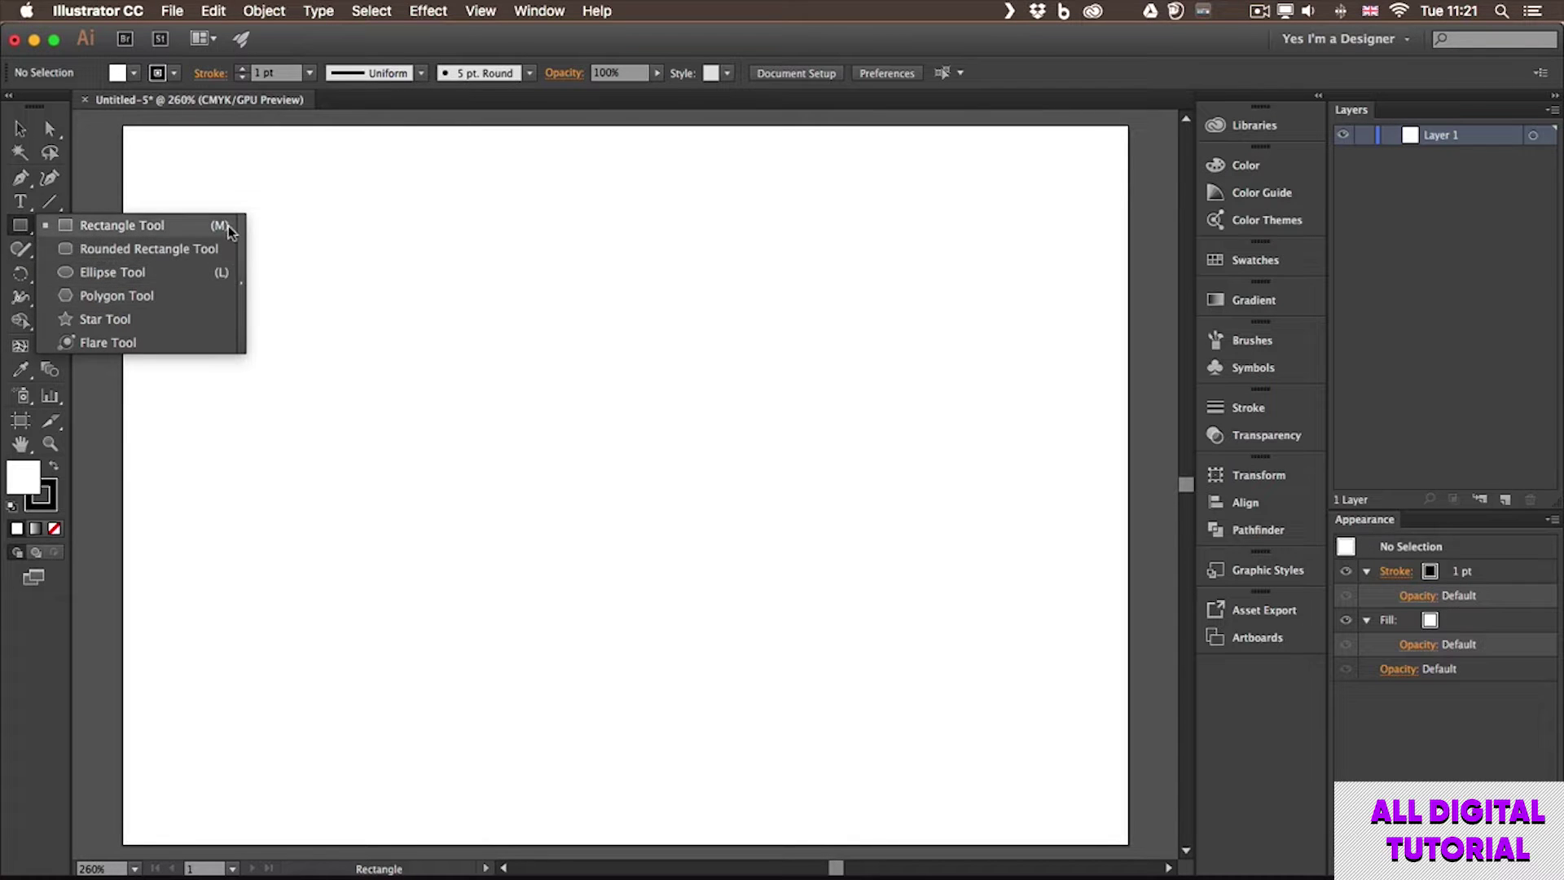
{"action": "left_click", "coordinate": [240, 297]}
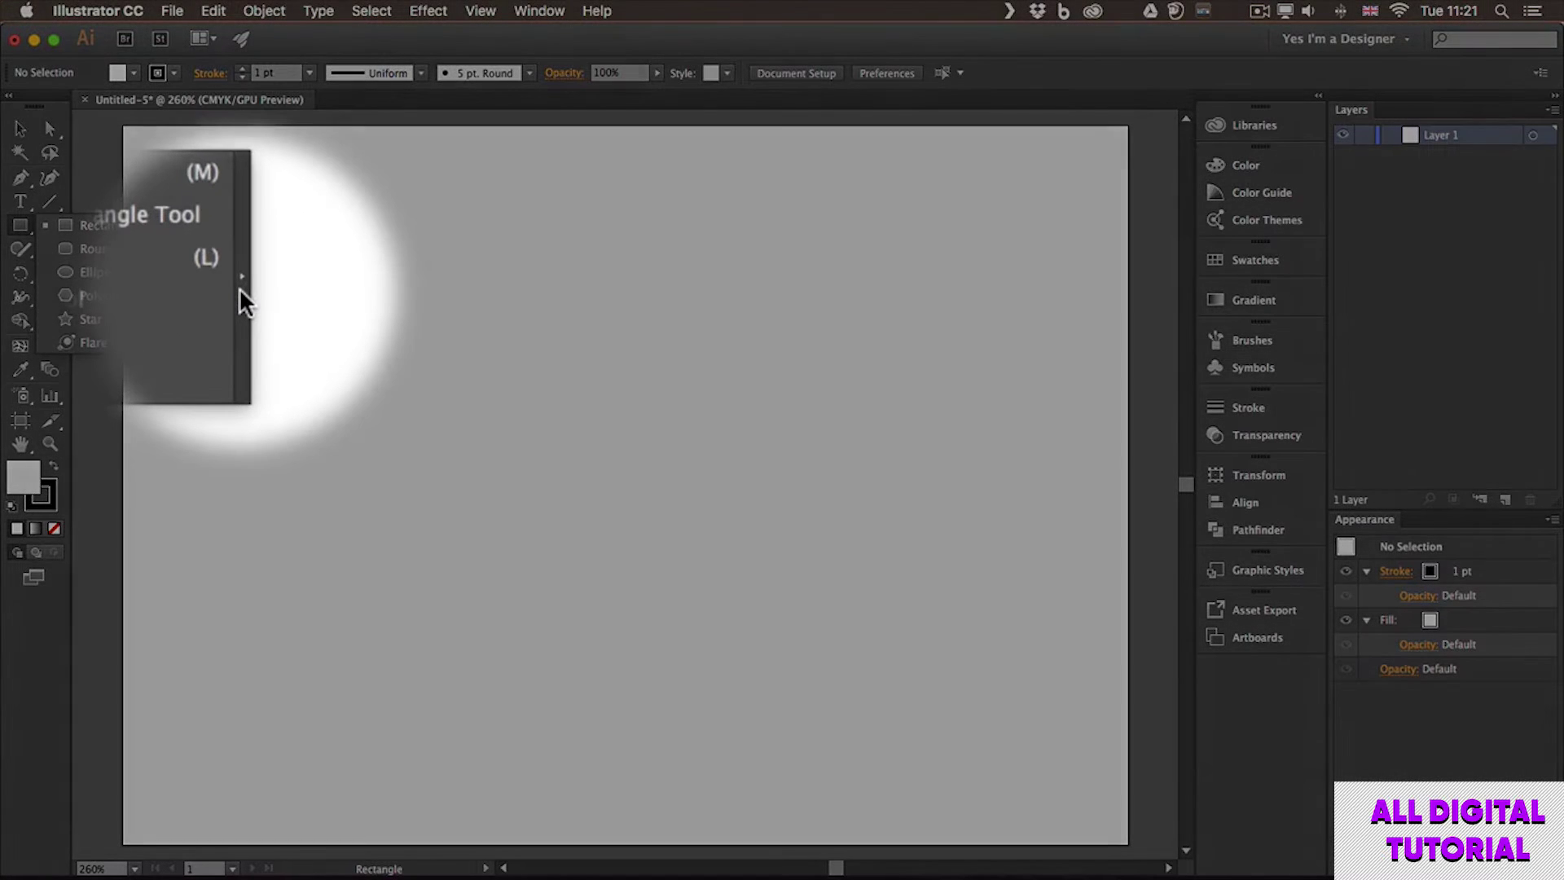
{"action": "left_click", "coordinate": [237, 287]}
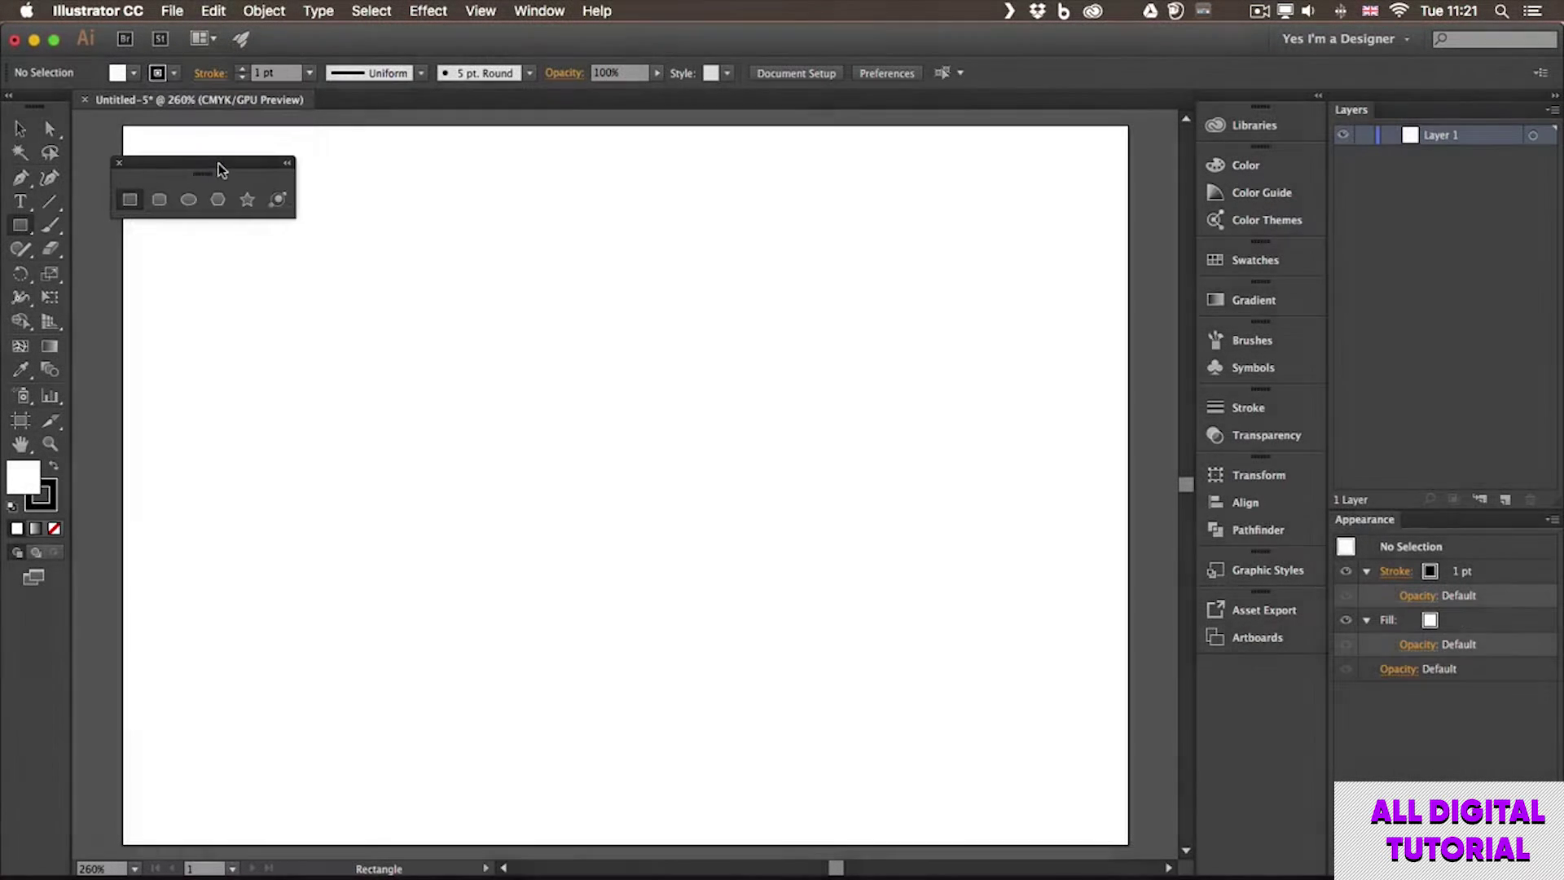
{"action": "mouse_move", "coordinate": [218, 163]}
{"action": "left_mouse_down"}
{"action": "mouse_move", "coordinate": [253, 149]}
{"action": "mouse_move", "coordinate": [371, 173]}
{"action": "mouse_move", "coordinate": [205, 151]}
{"action": "left_mouse_up"}
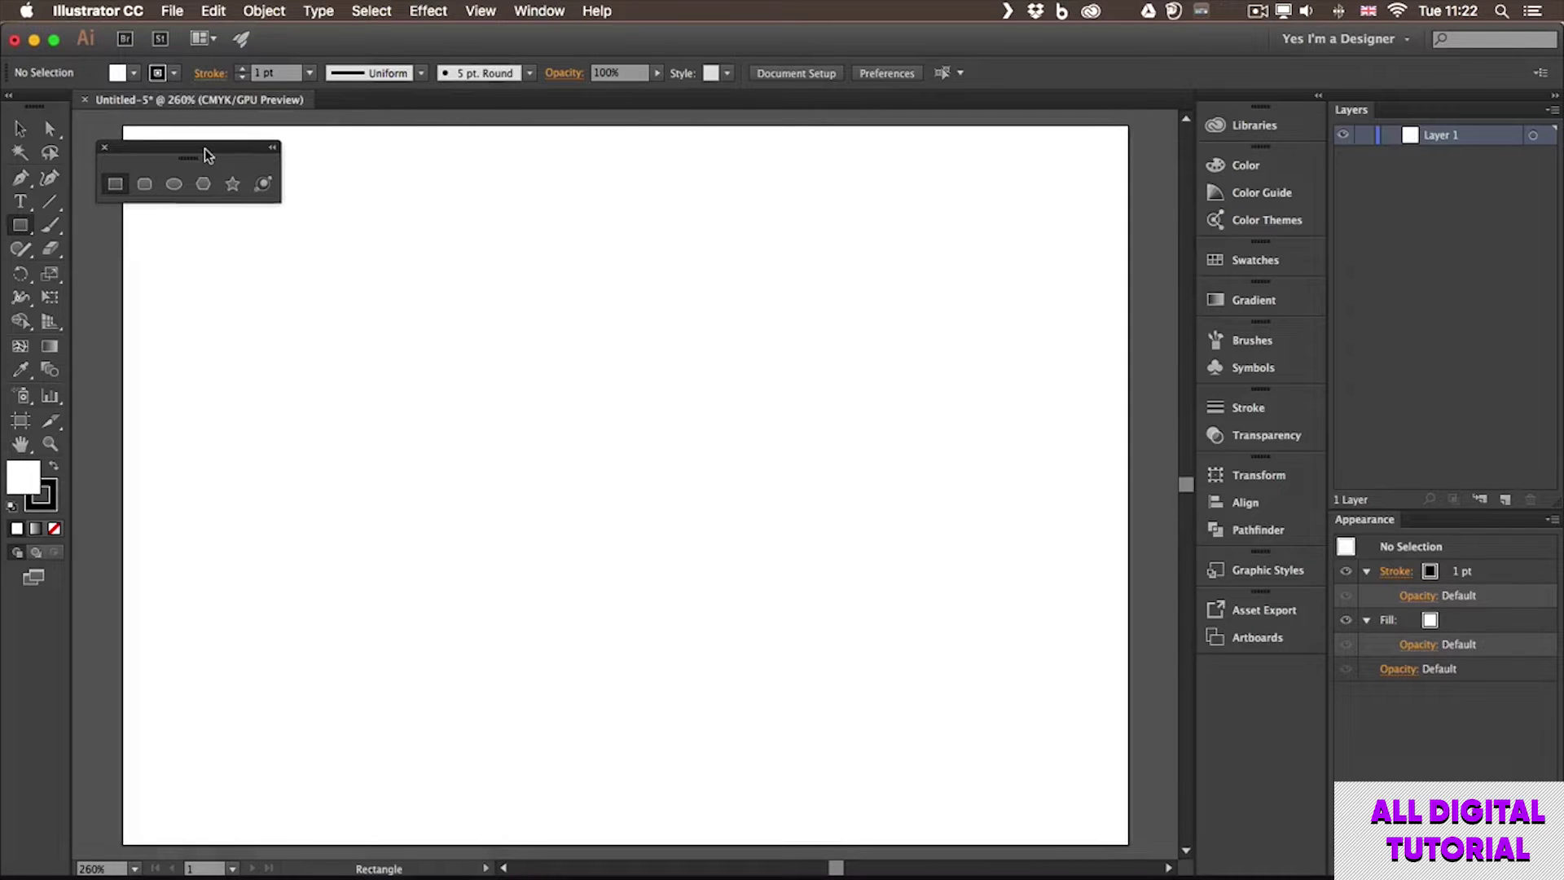
{"action": "left_click", "coordinate": [144, 184]}
{"action": "left_click", "coordinate": [174, 184]}
{"action": "left_click", "coordinate": [202, 184]}
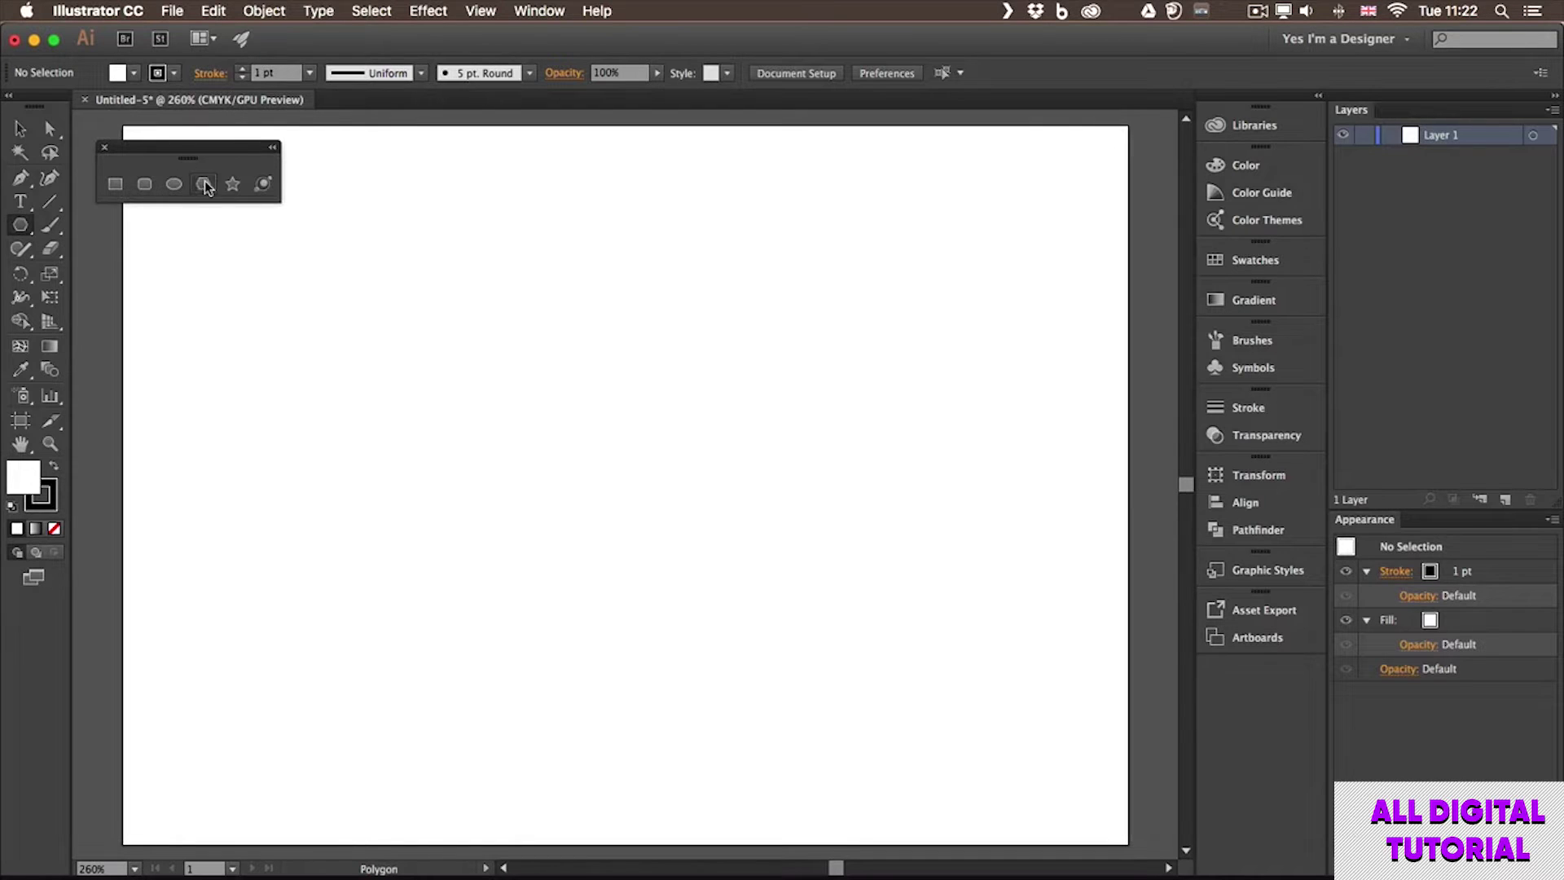
Step: Draw a rectangle about 20.5 mm wide and 27.4 mm high in the left part of the artboard
{"action": "left_click", "coordinate": [120, 189]}
{"action": "left_click_drag", "start_coordinate": [232, 278], "coordinate": [380, 475]}
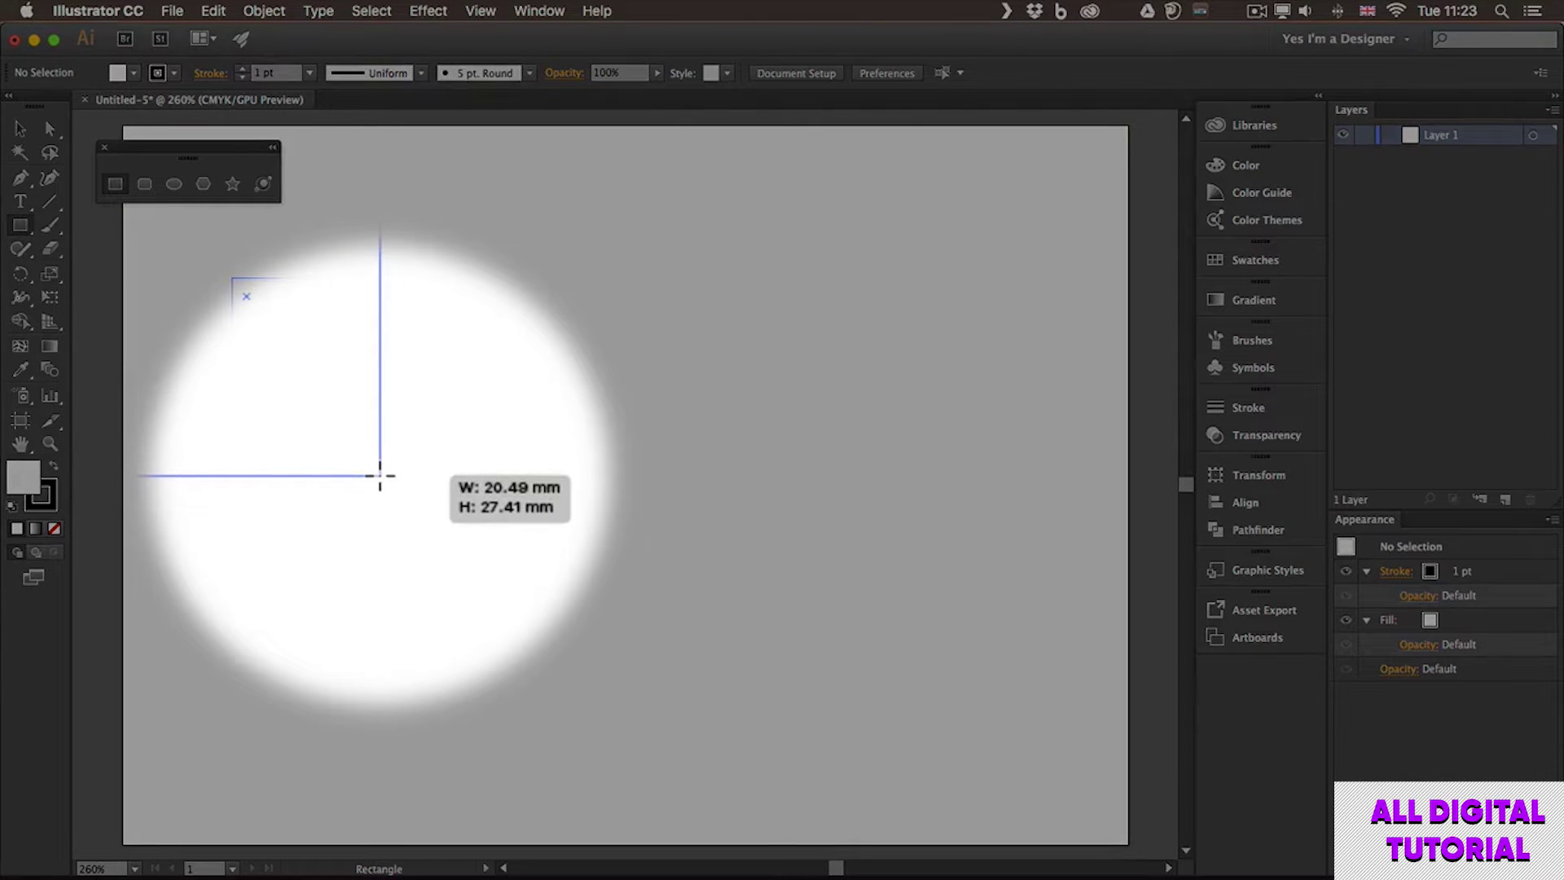
{"action": "left_click_drag", "start_coordinate": [380, 475], "coordinate": [380, 475]}
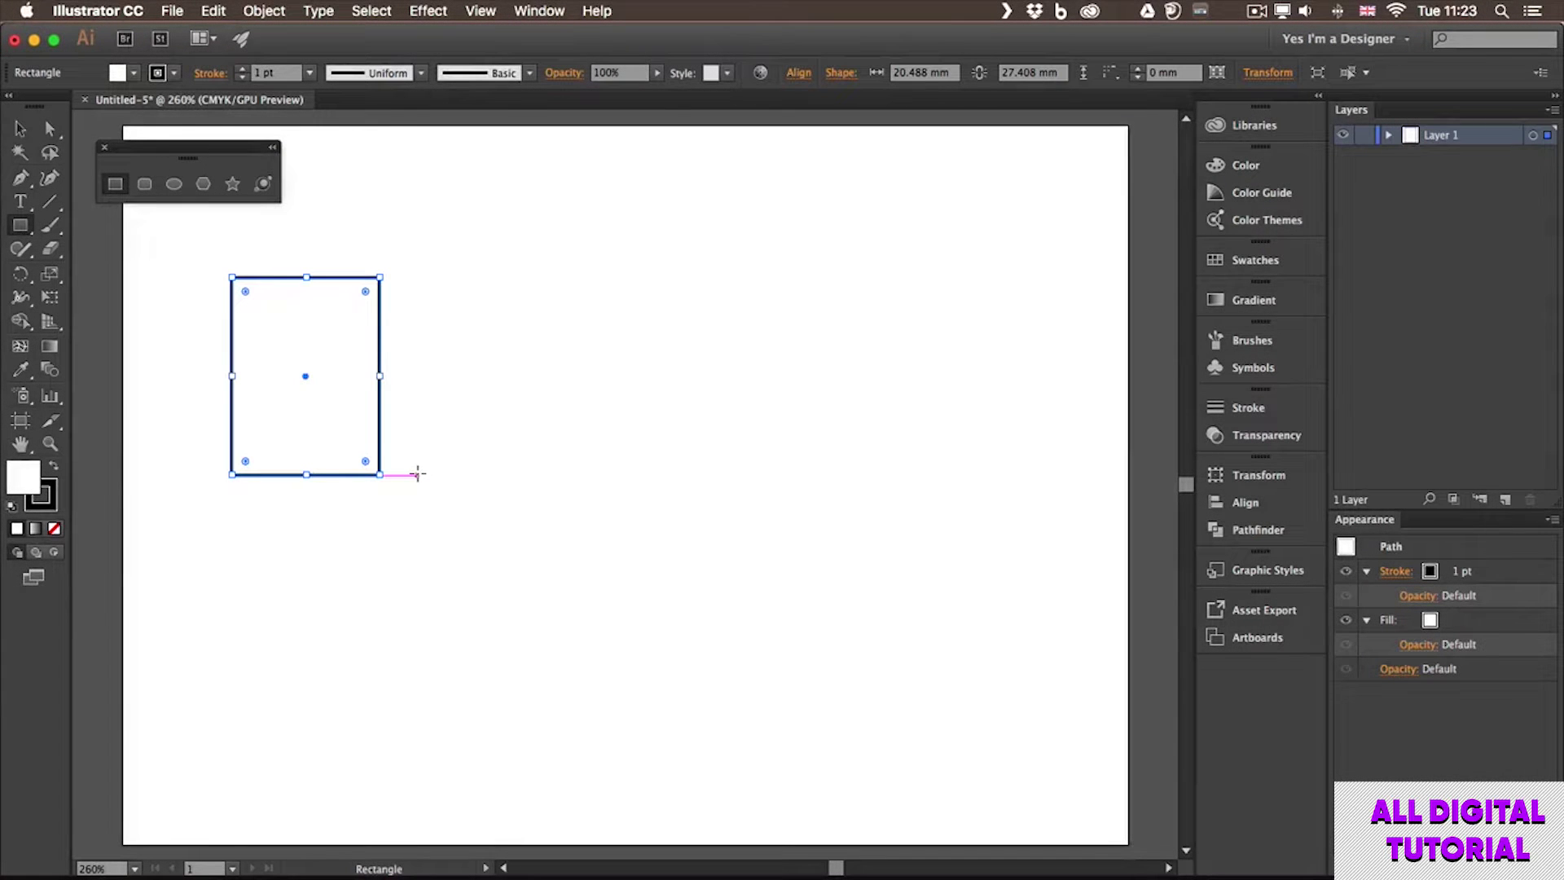
Step: Create a square 20 mm wide and 20 mm high beside the first rectangle, using exact dimensions
{"action": "left_click", "coordinate": [503, 341]}
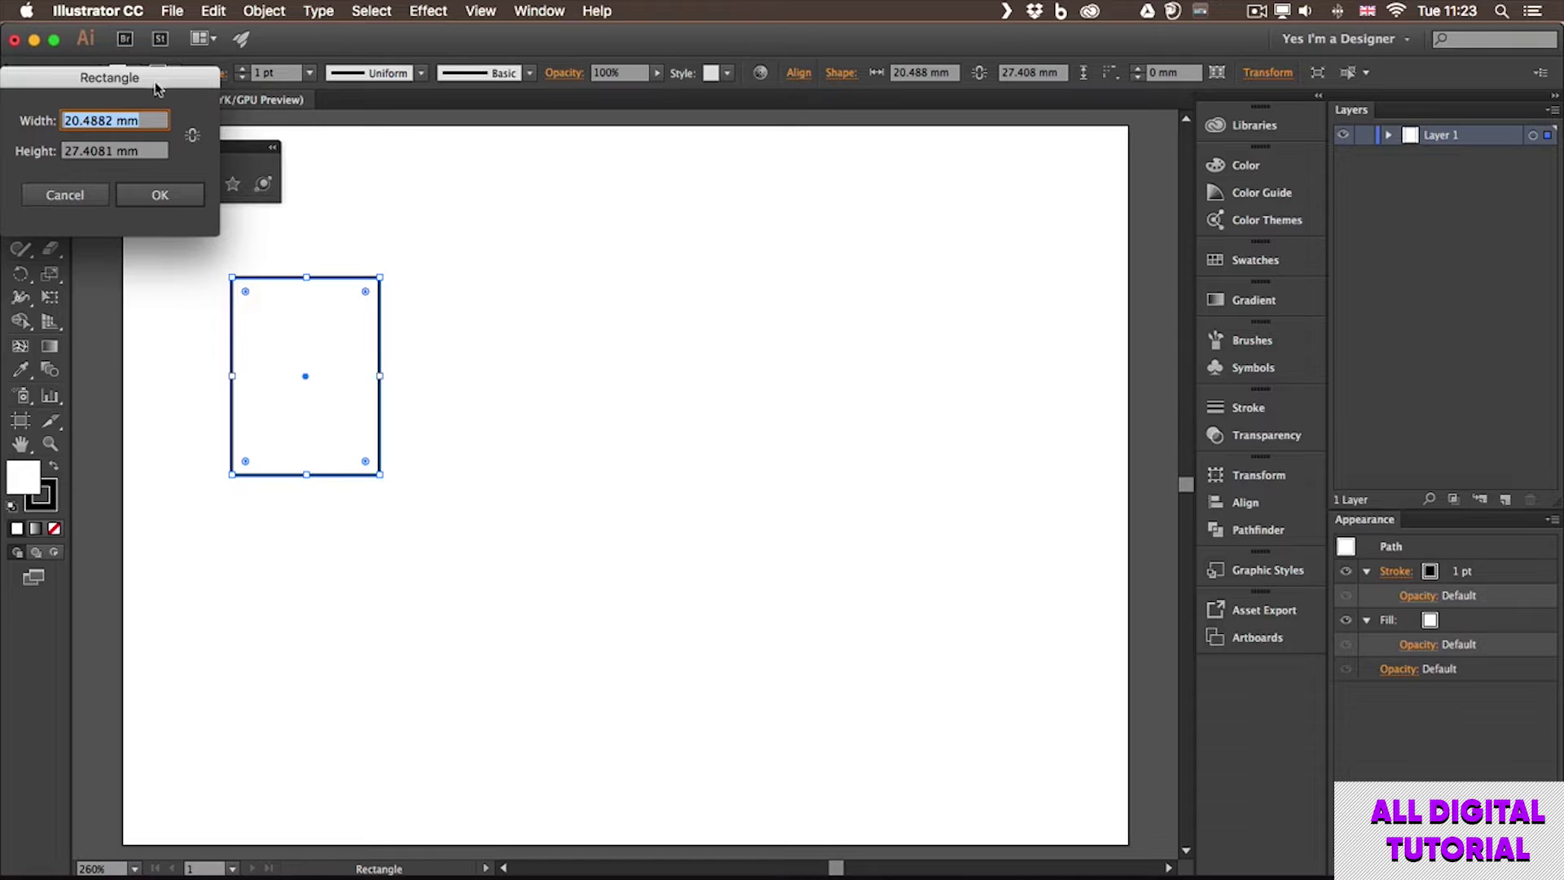
{"action": "left_click_drag", "start_coordinate": [149, 88], "coordinate": [613, 167]}
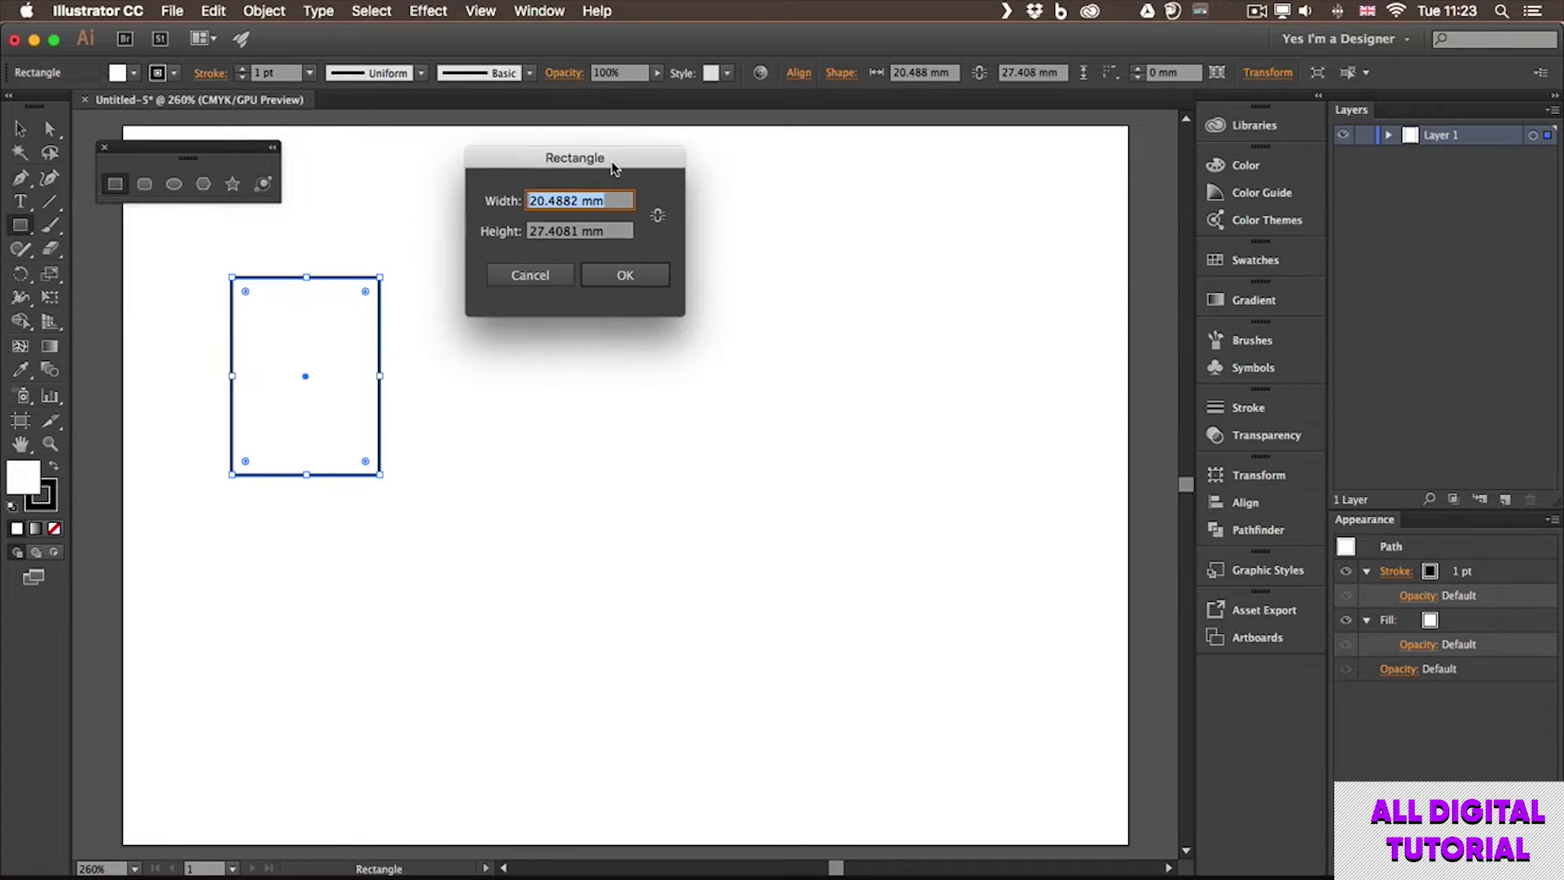
{"action": "type", "text": "20"}
{"action": "key", "text": "Tab"}
{"action": "type", "text": "20"}
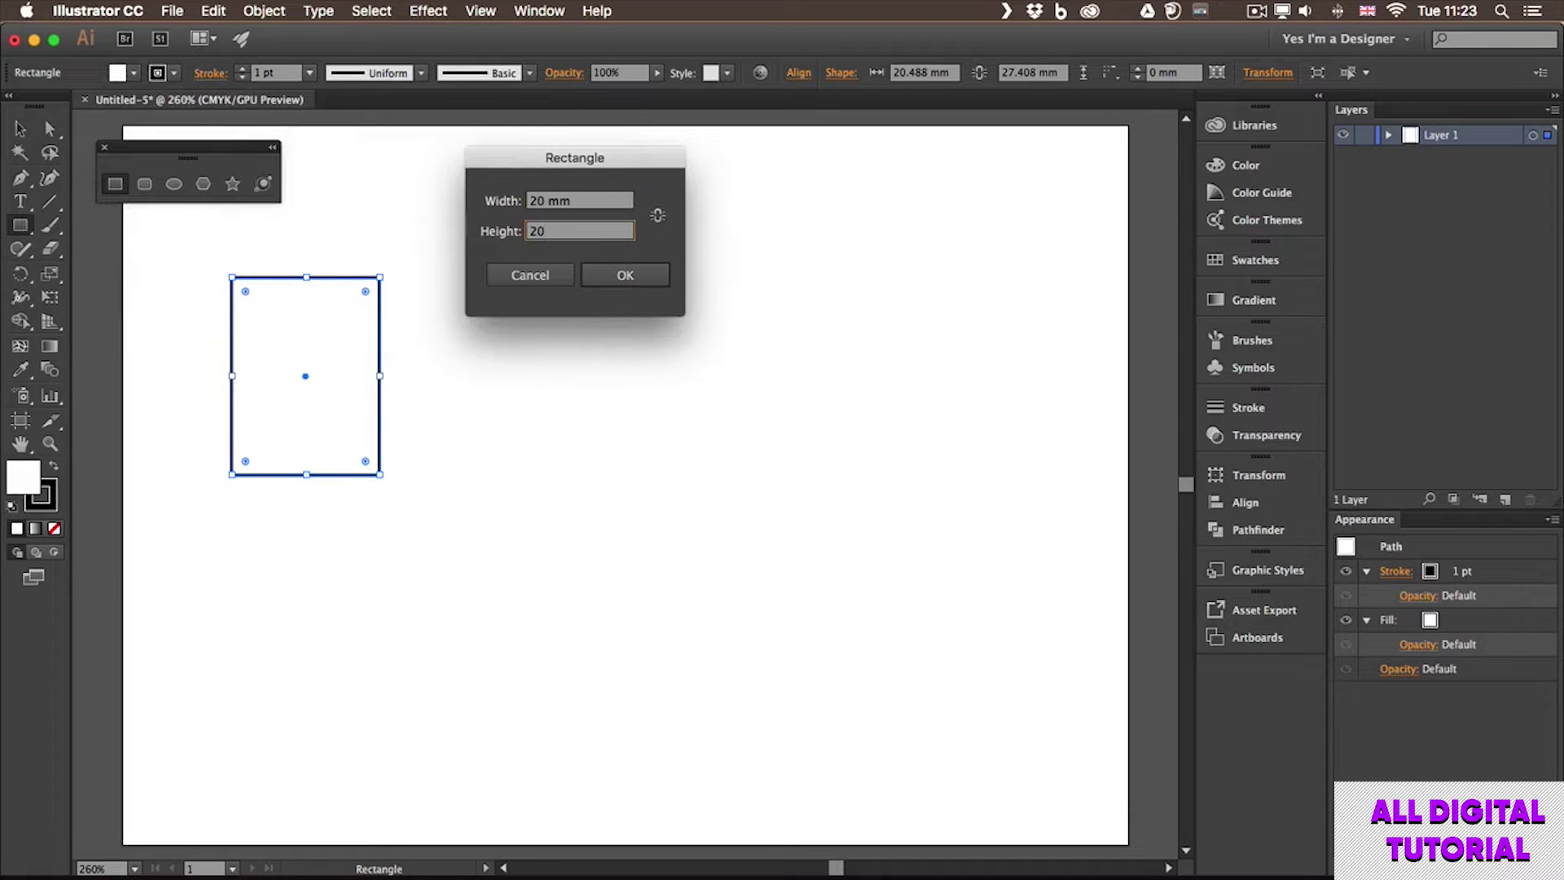
{"action": "key", "text": "Return"}
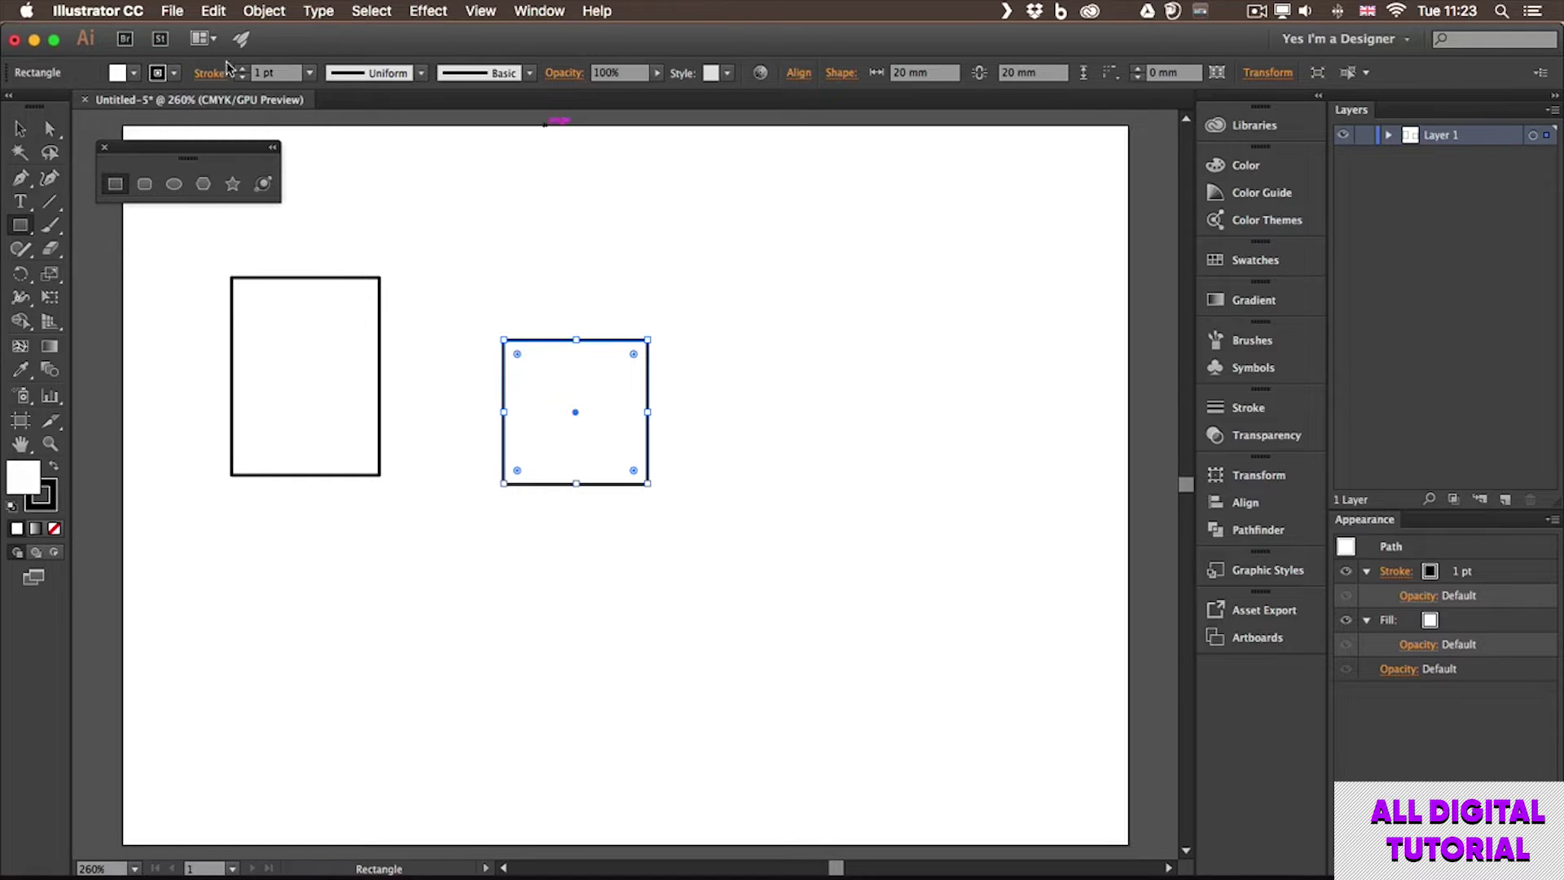
Step: Give the square a light blue fill and a dark red stroke
{"action": "left_click", "coordinate": [134, 73]}
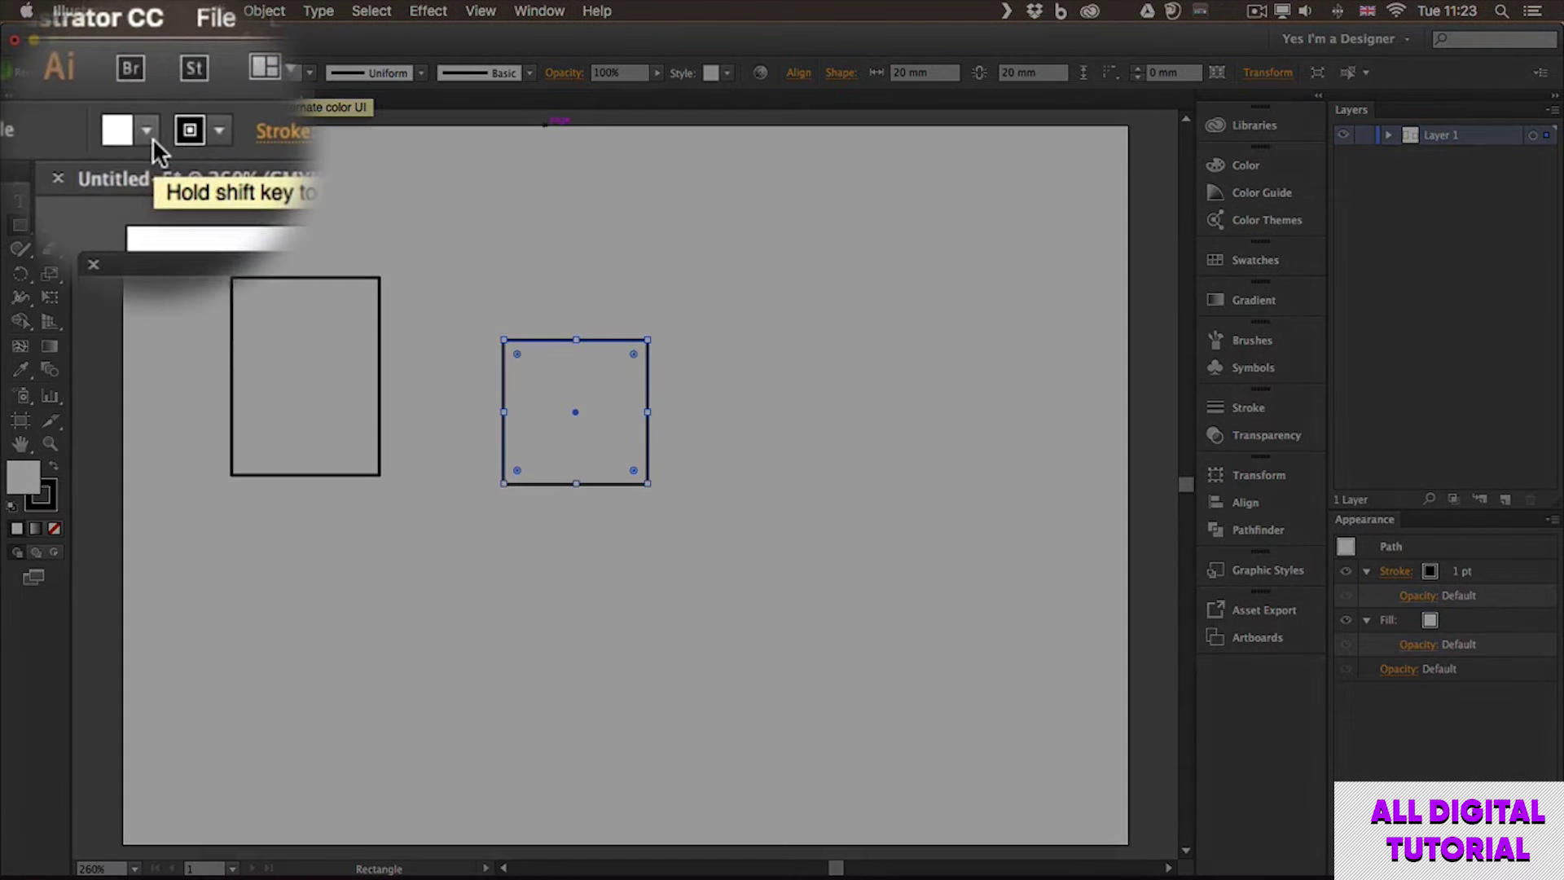
{"action": "left_click", "coordinate": [150, 159]}
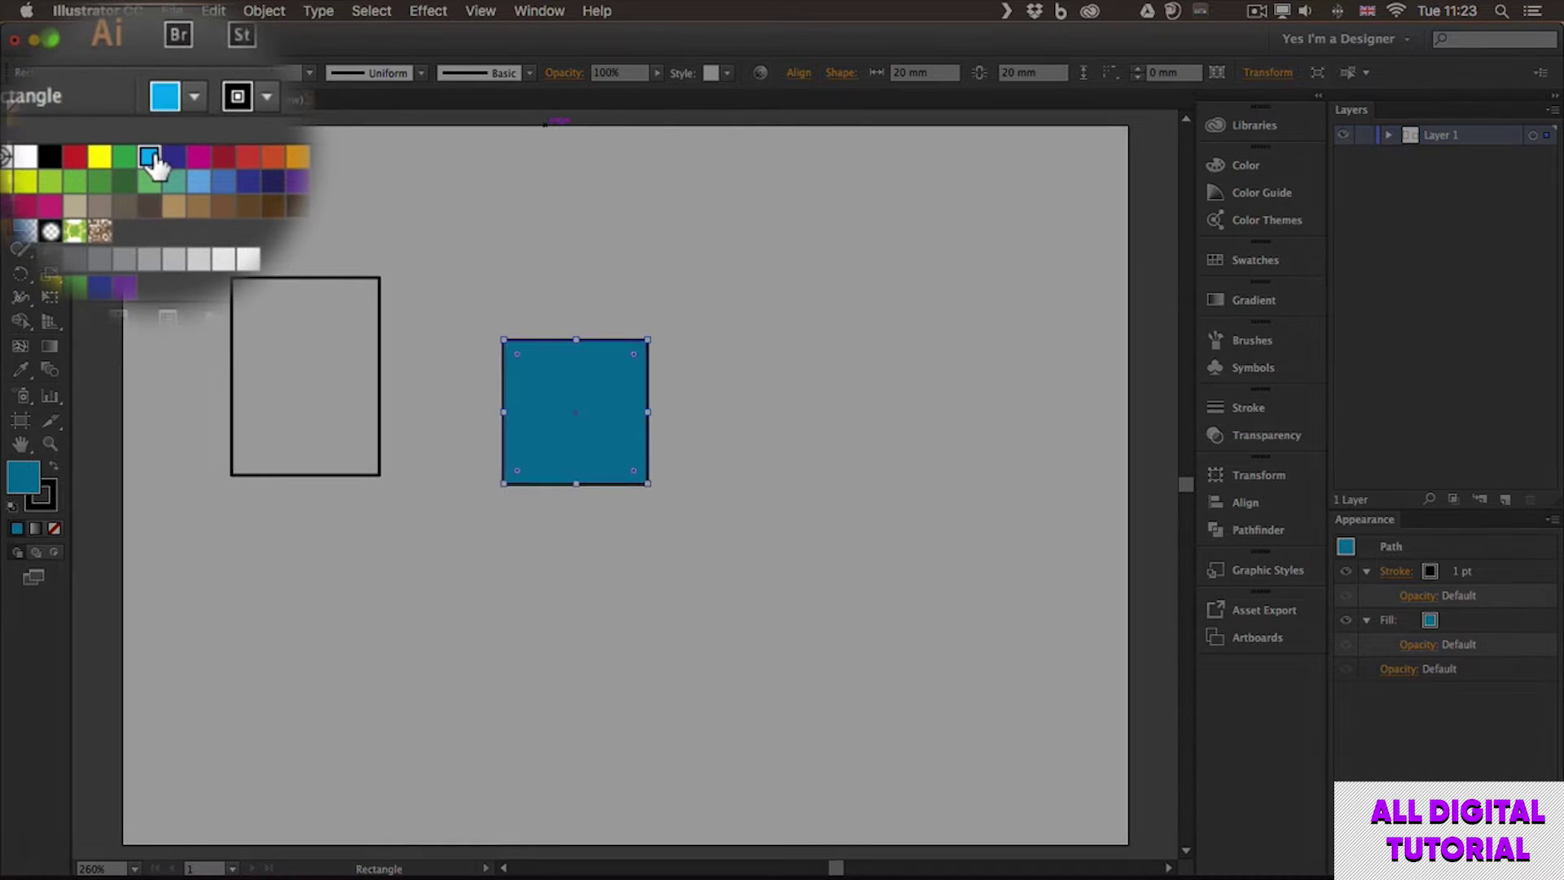
{"action": "left_click", "coordinate": [174, 132]}
{"action": "left_click", "coordinate": [175, 132]}
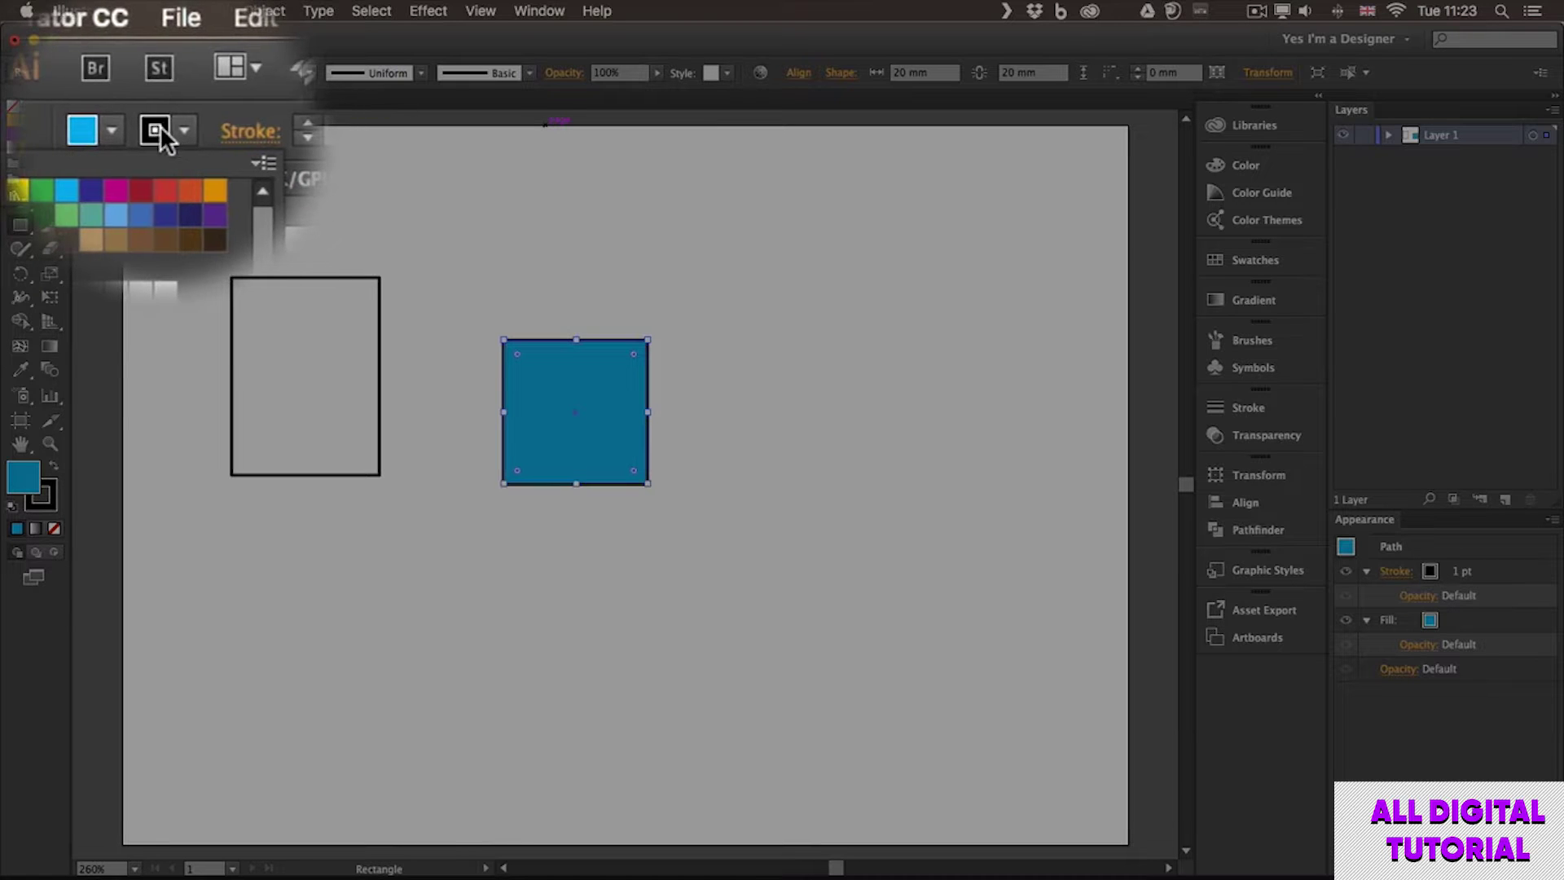
{"action": "left_click", "coordinate": [154, 158]}
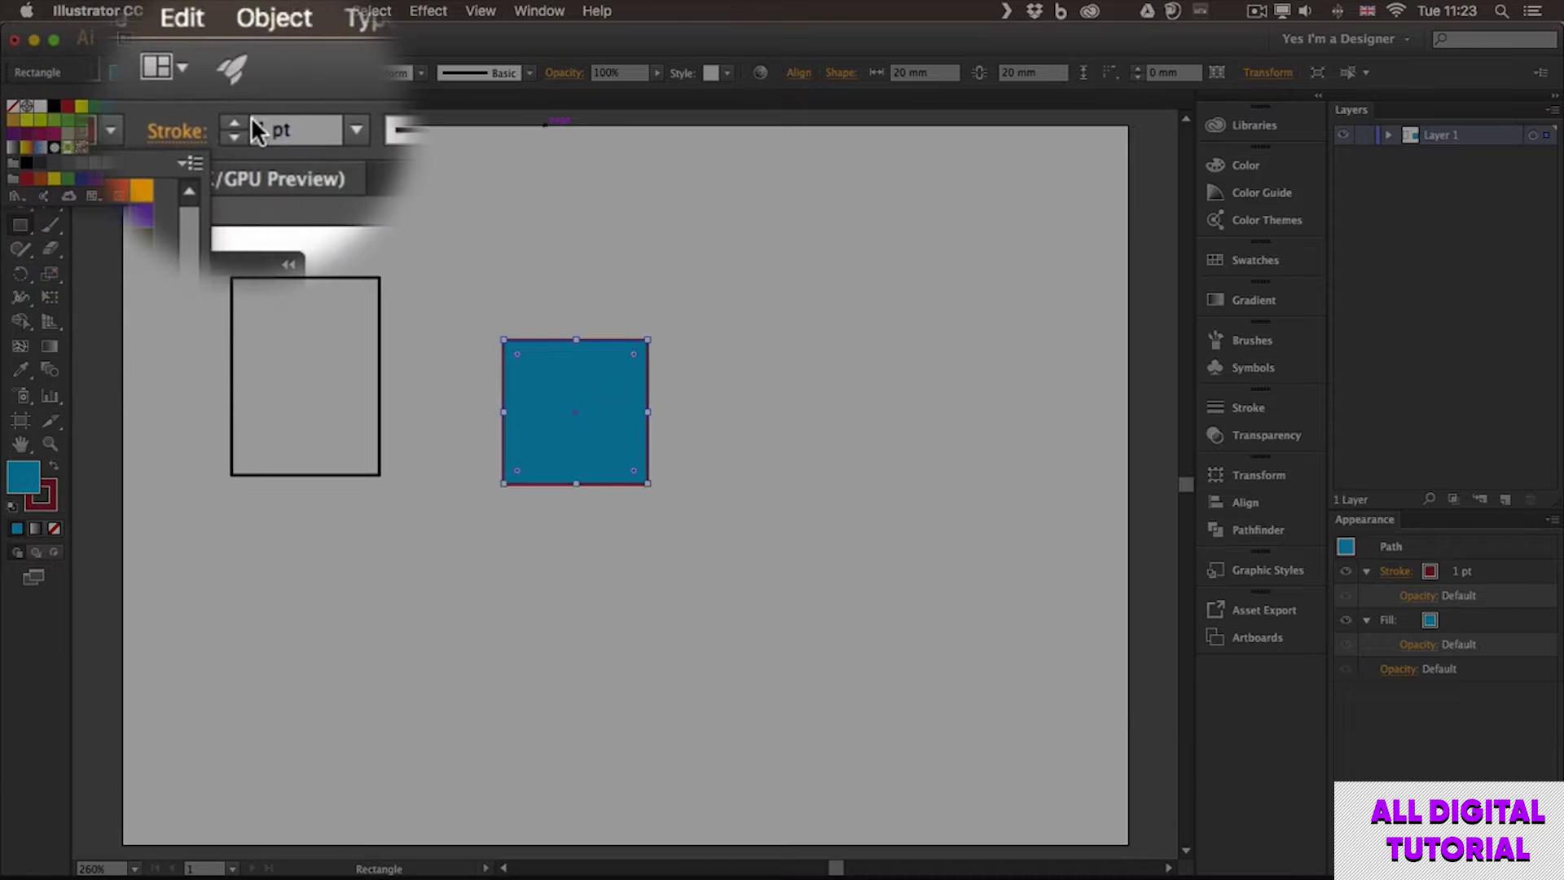
Step: Increase the square's stroke weight to 5 pt
{"action": "left_click", "coordinate": [243, 121]}
{"action": "left_click", "coordinate": [243, 121]}
{"action": "left_click", "coordinate": [242, 122]}
{"action": "left_click", "coordinate": [242, 121]}
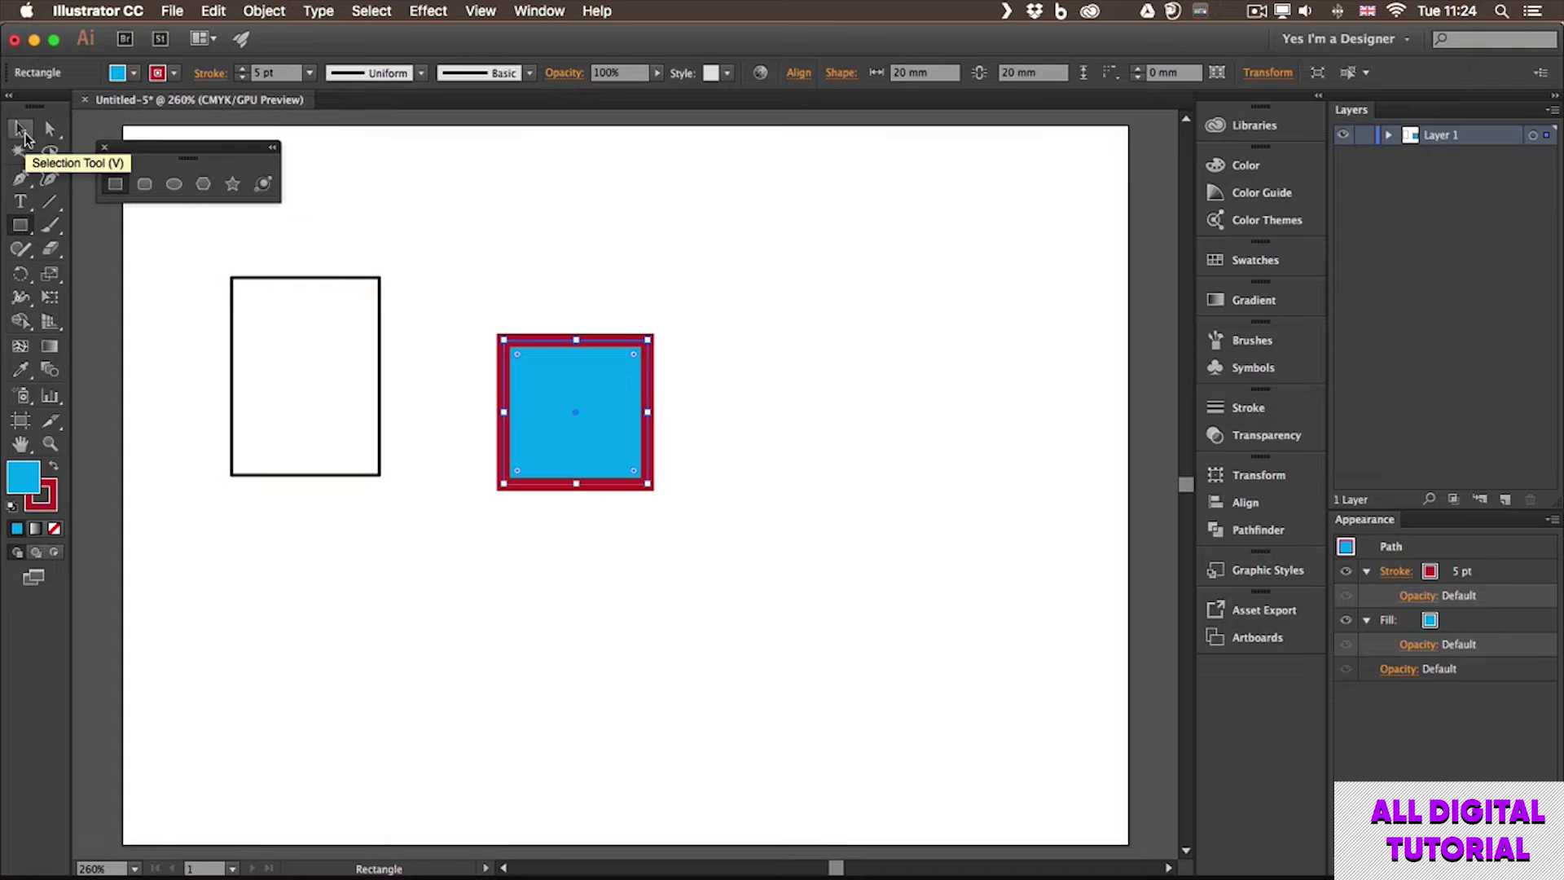
Step: Fill the tall rectangle with yellow, and replace that fill with None
{"action": "key", "text": "v"}
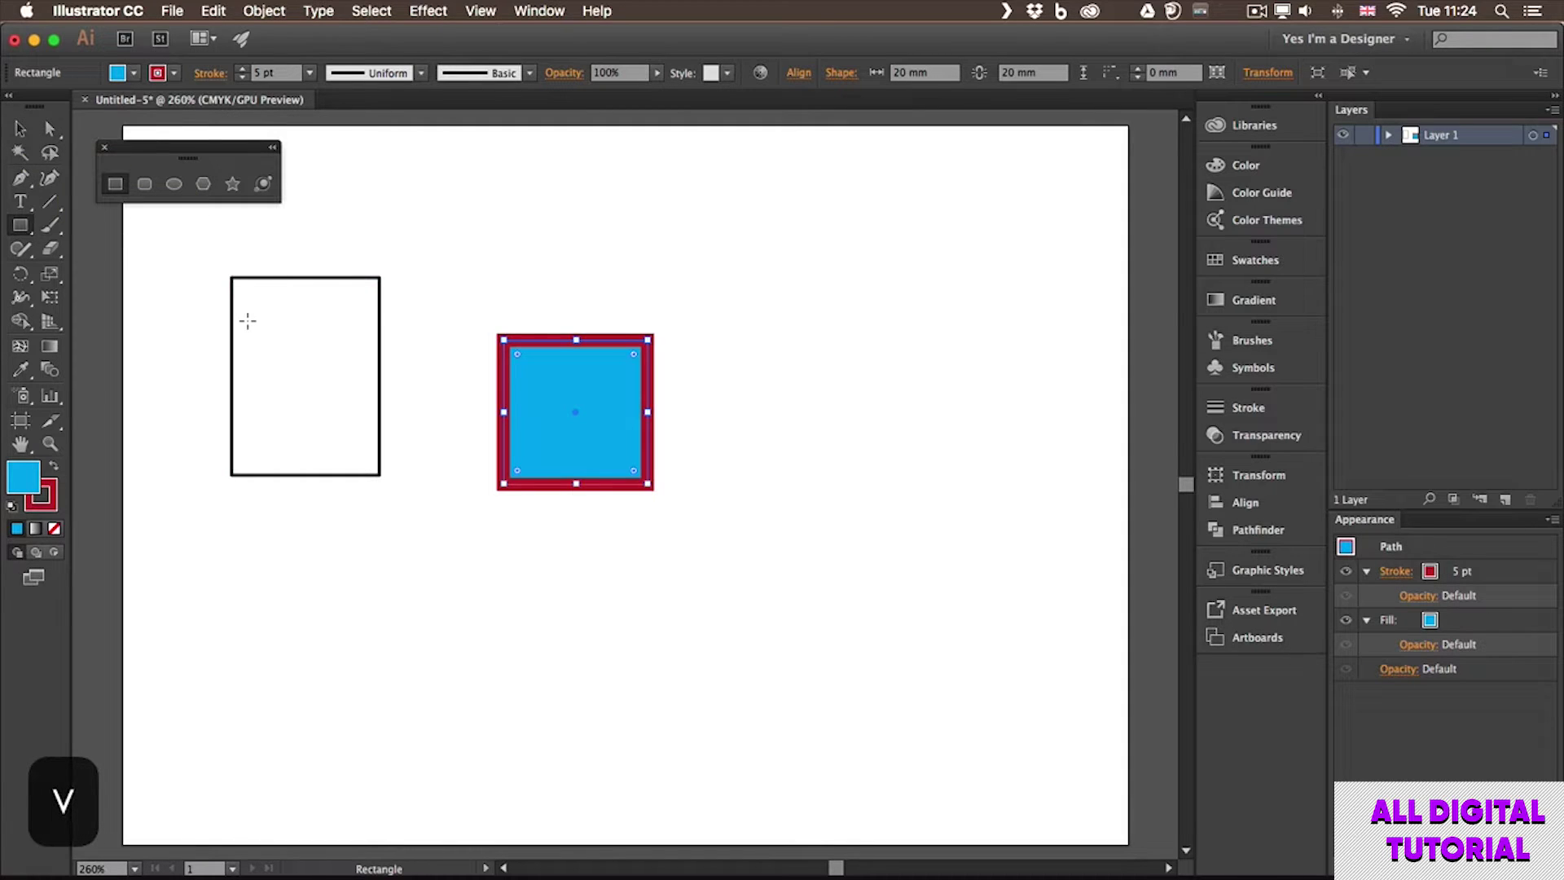
{"action": "left_click", "coordinate": [331, 278]}
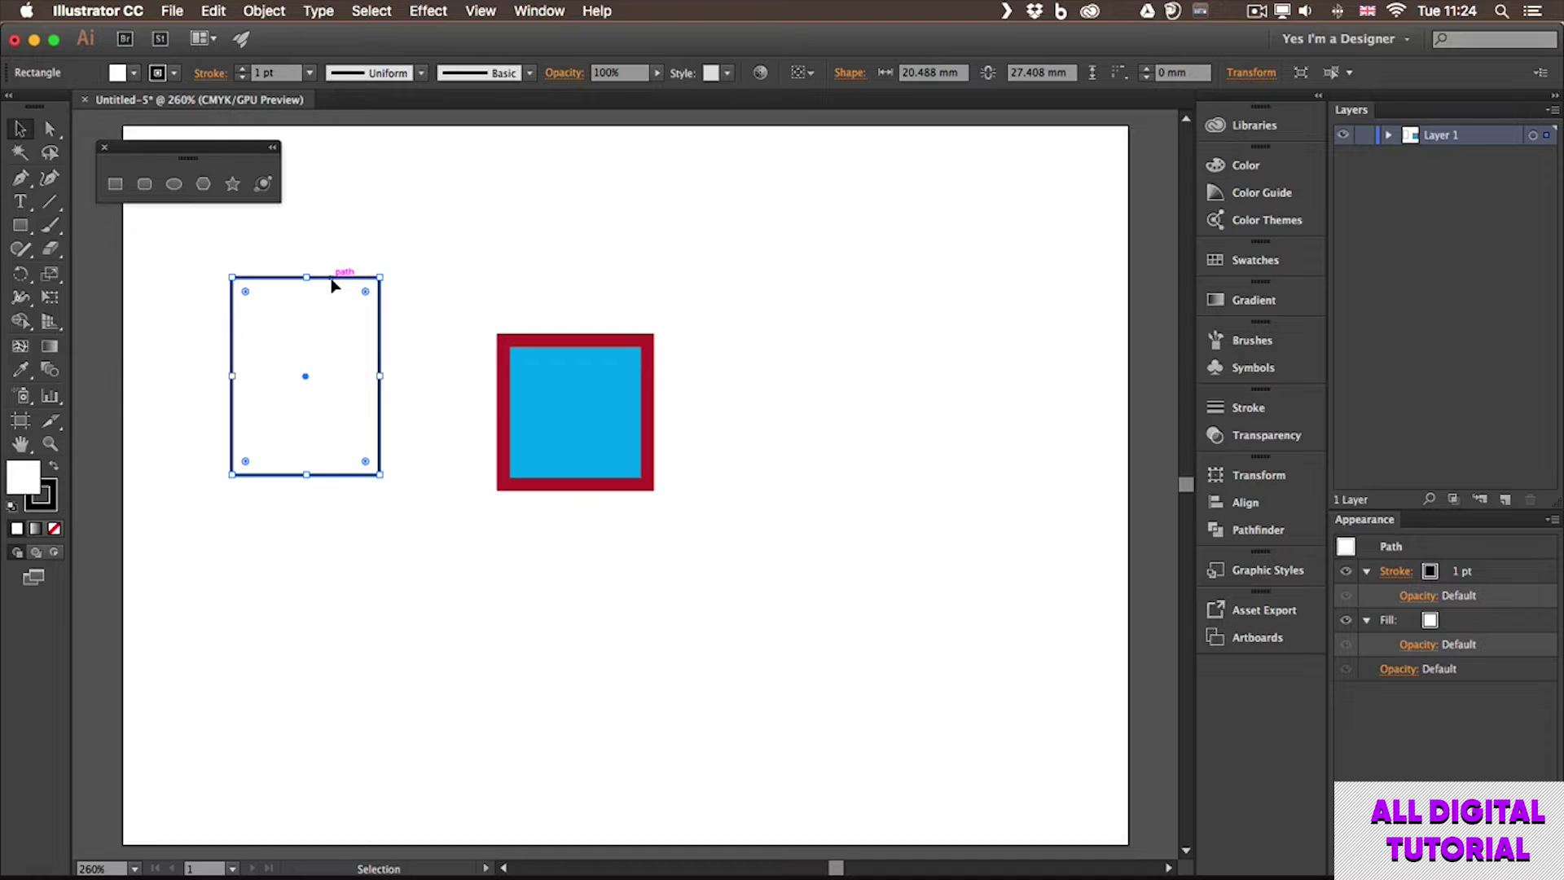
{"action": "left_click", "coordinate": [134, 73]}
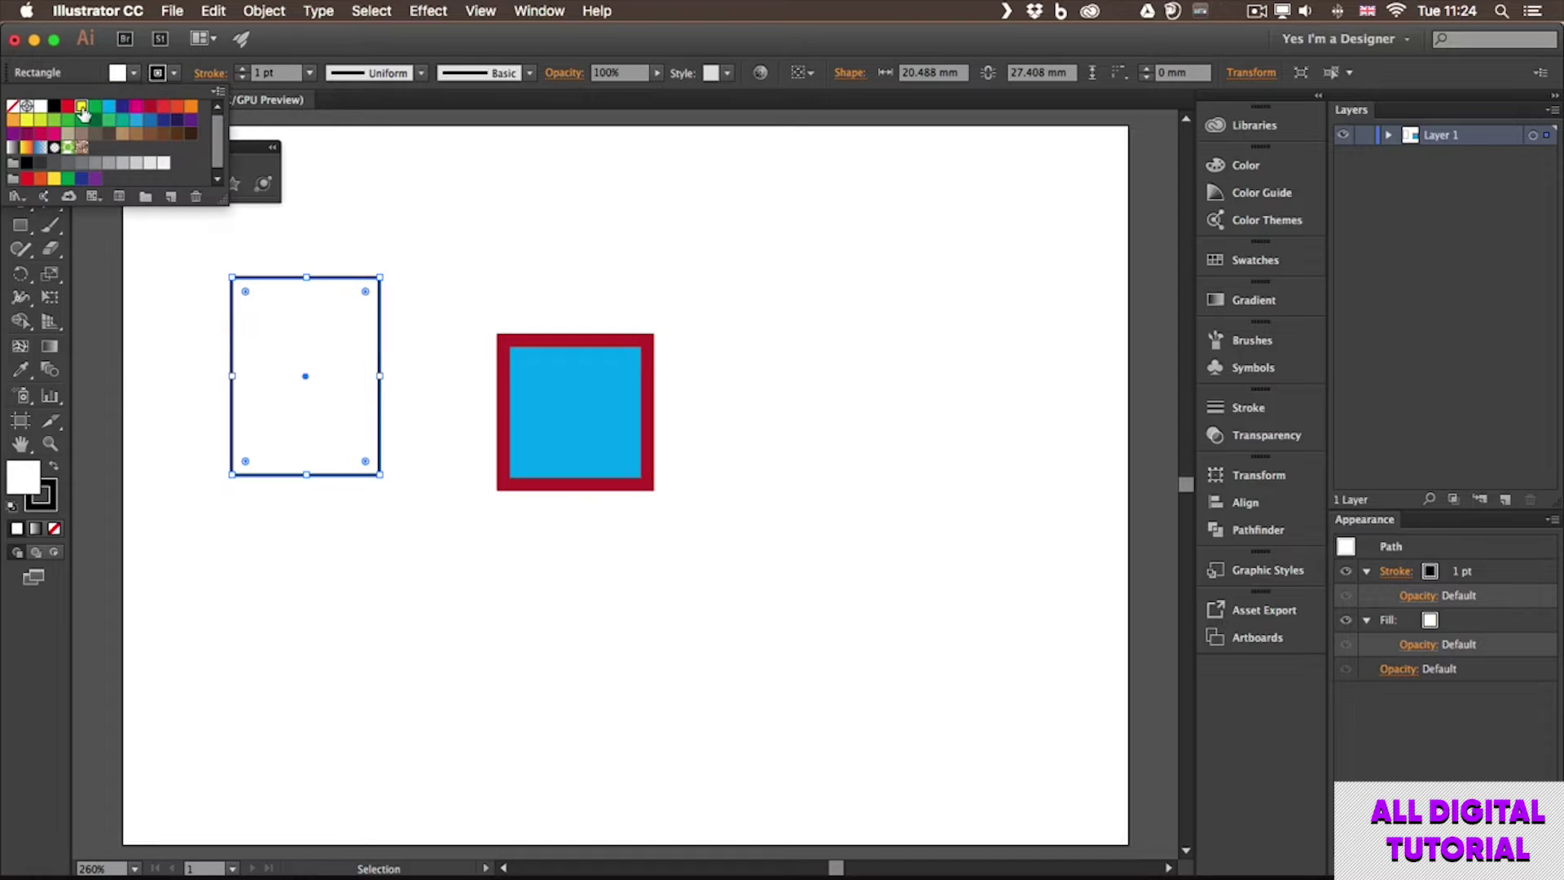
{"action": "left_click", "coordinate": [82, 110]}
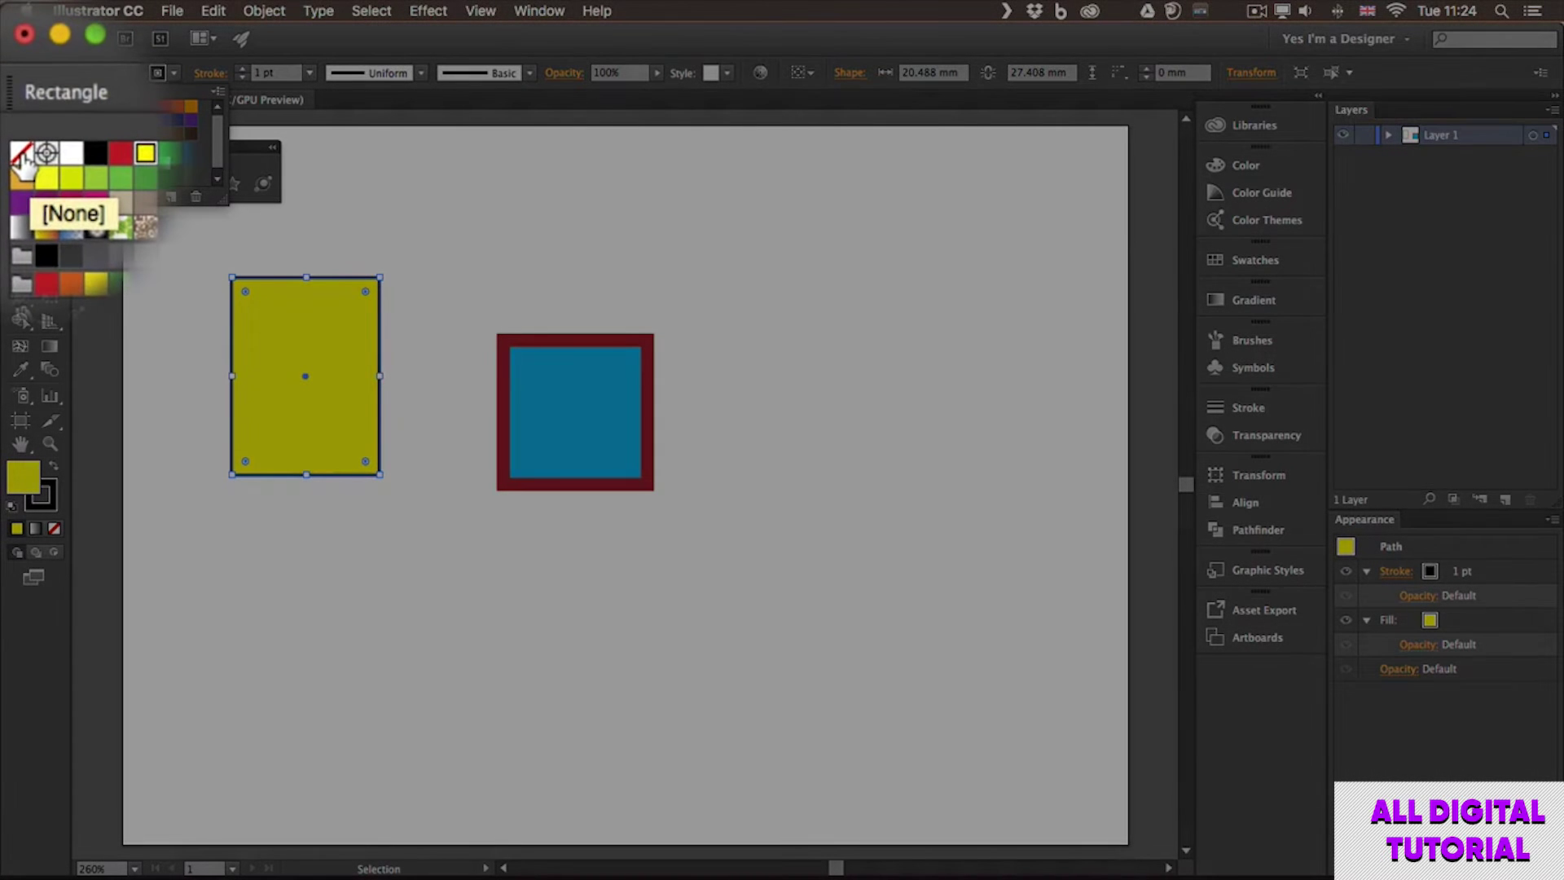
{"action": "left_click", "coordinate": [13, 106]}
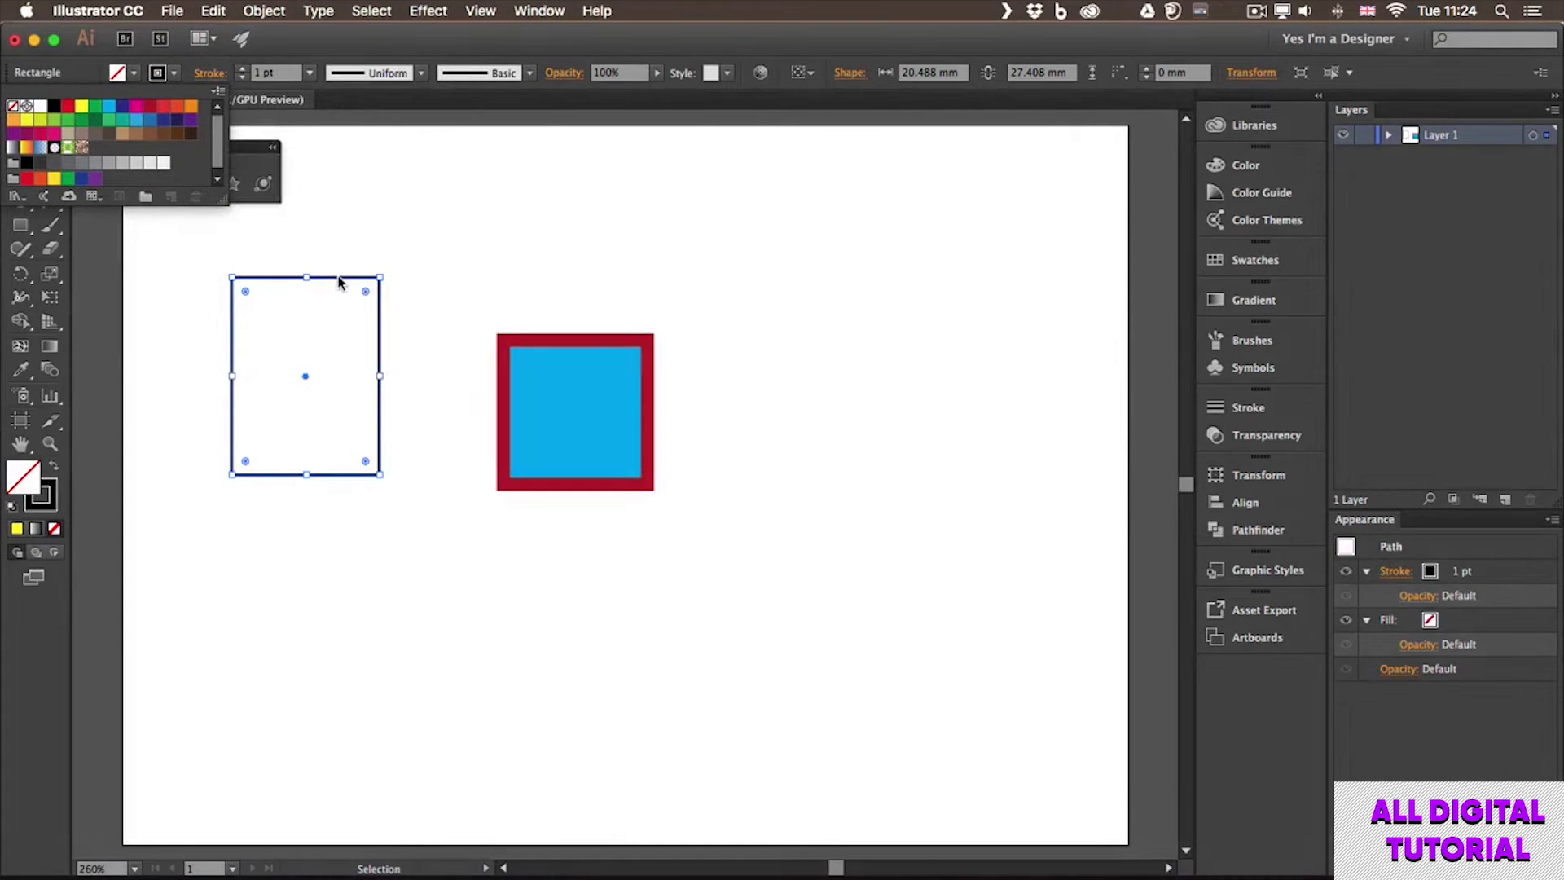
{"action": "left_click", "coordinate": [302, 310]}
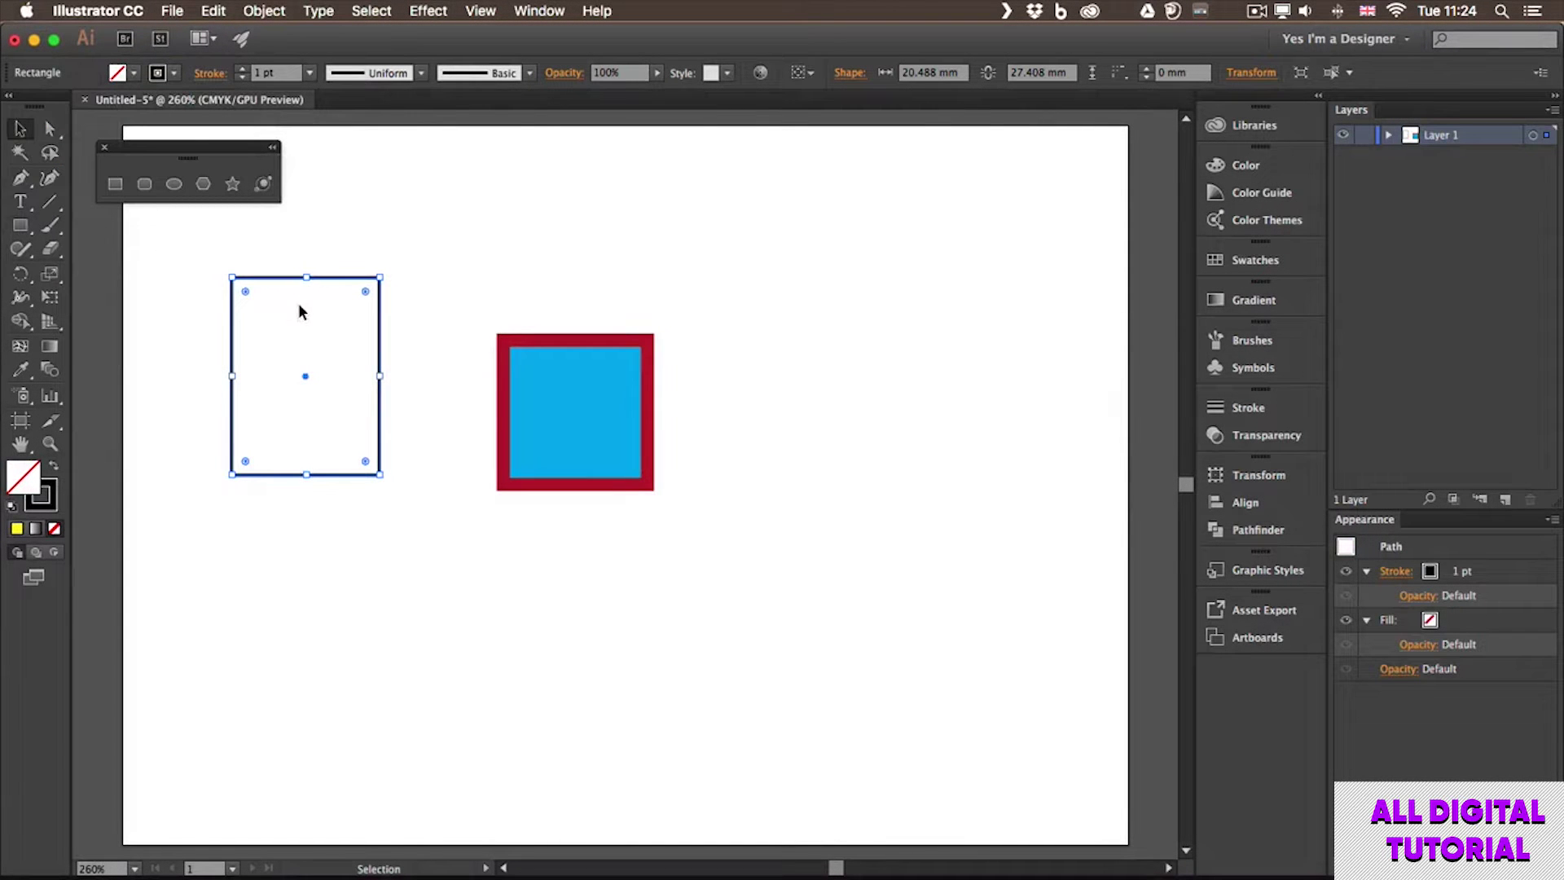
Step: Move the unfilled rectangle by its outline partly off the artboard's left edge and back beside the blue square
{"action": "left_click_drag", "start_coordinate": [178, 359], "coordinate": [295, 372]}
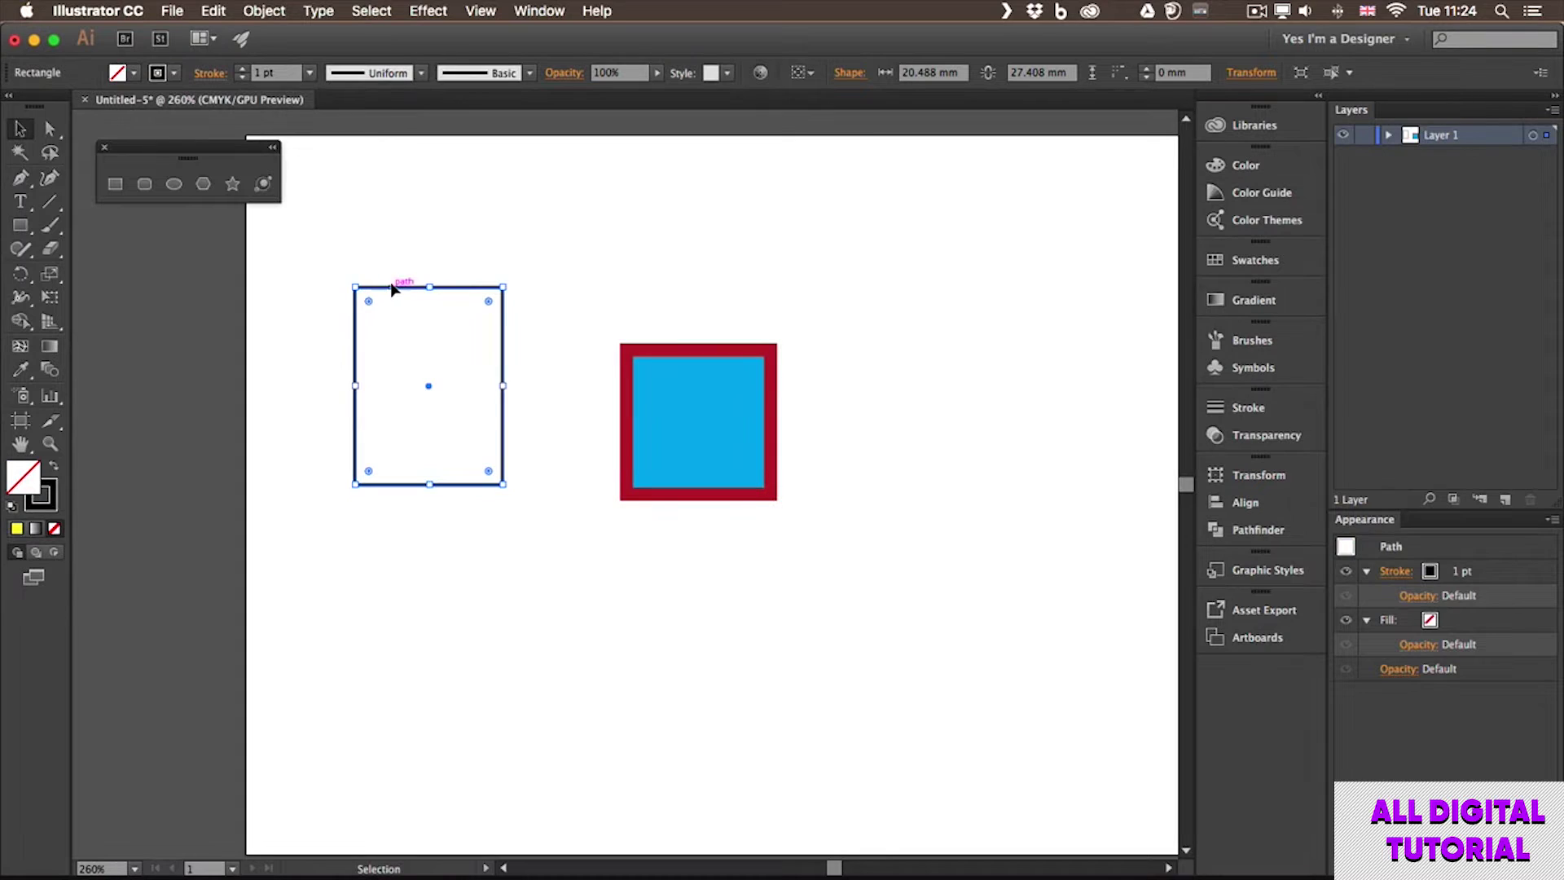
{"action": "left_click_drag", "start_coordinate": [391, 292], "coordinate": [209, 283]}
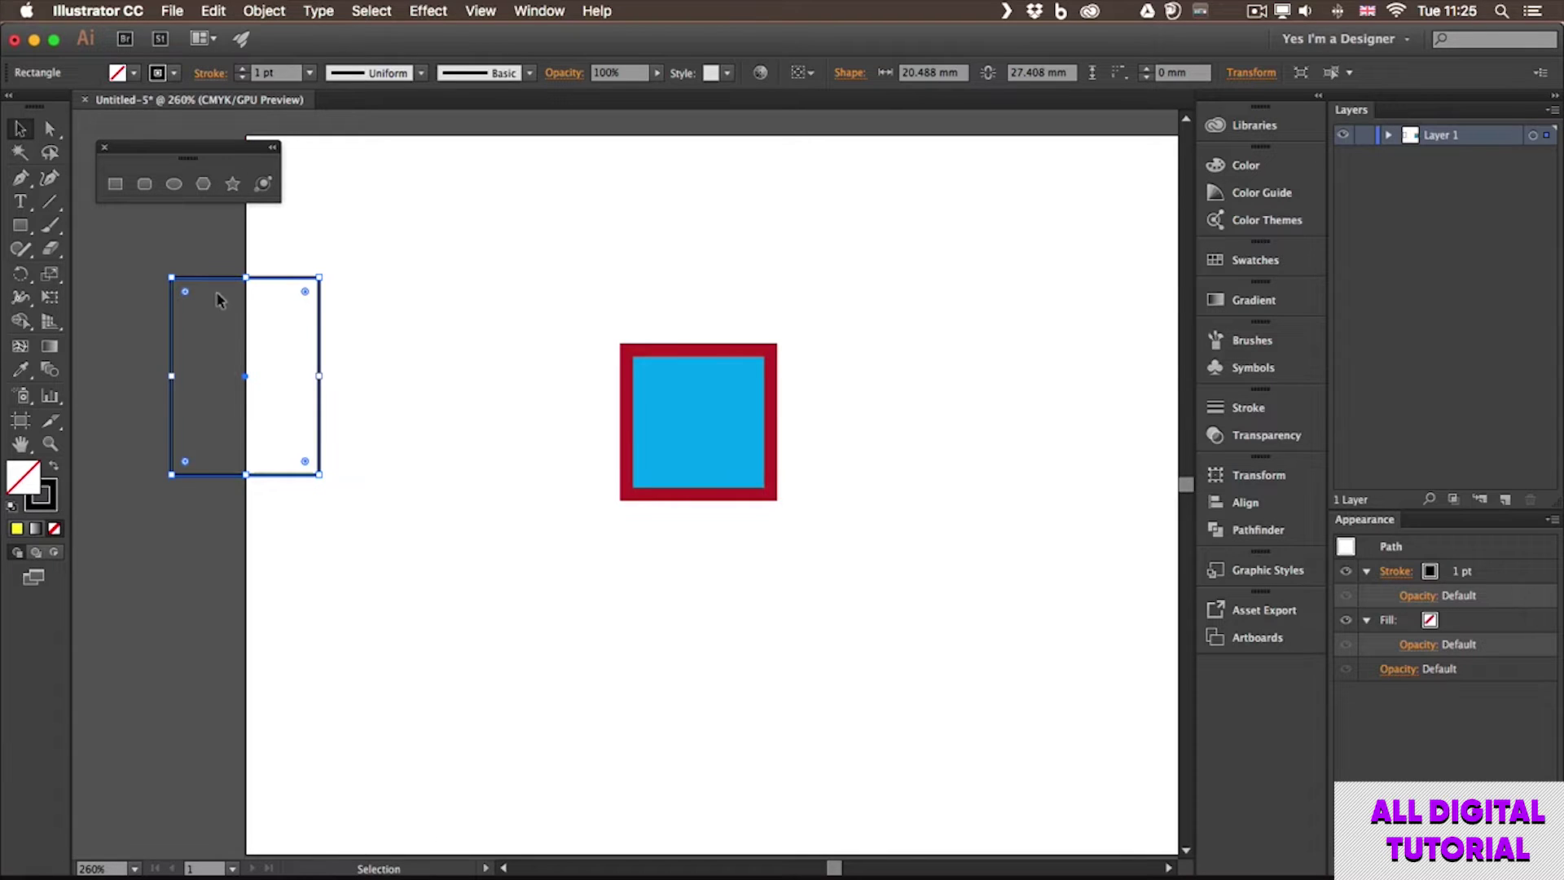
{"action": "left_click_drag", "start_coordinate": [222, 283], "coordinate": [407, 301]}
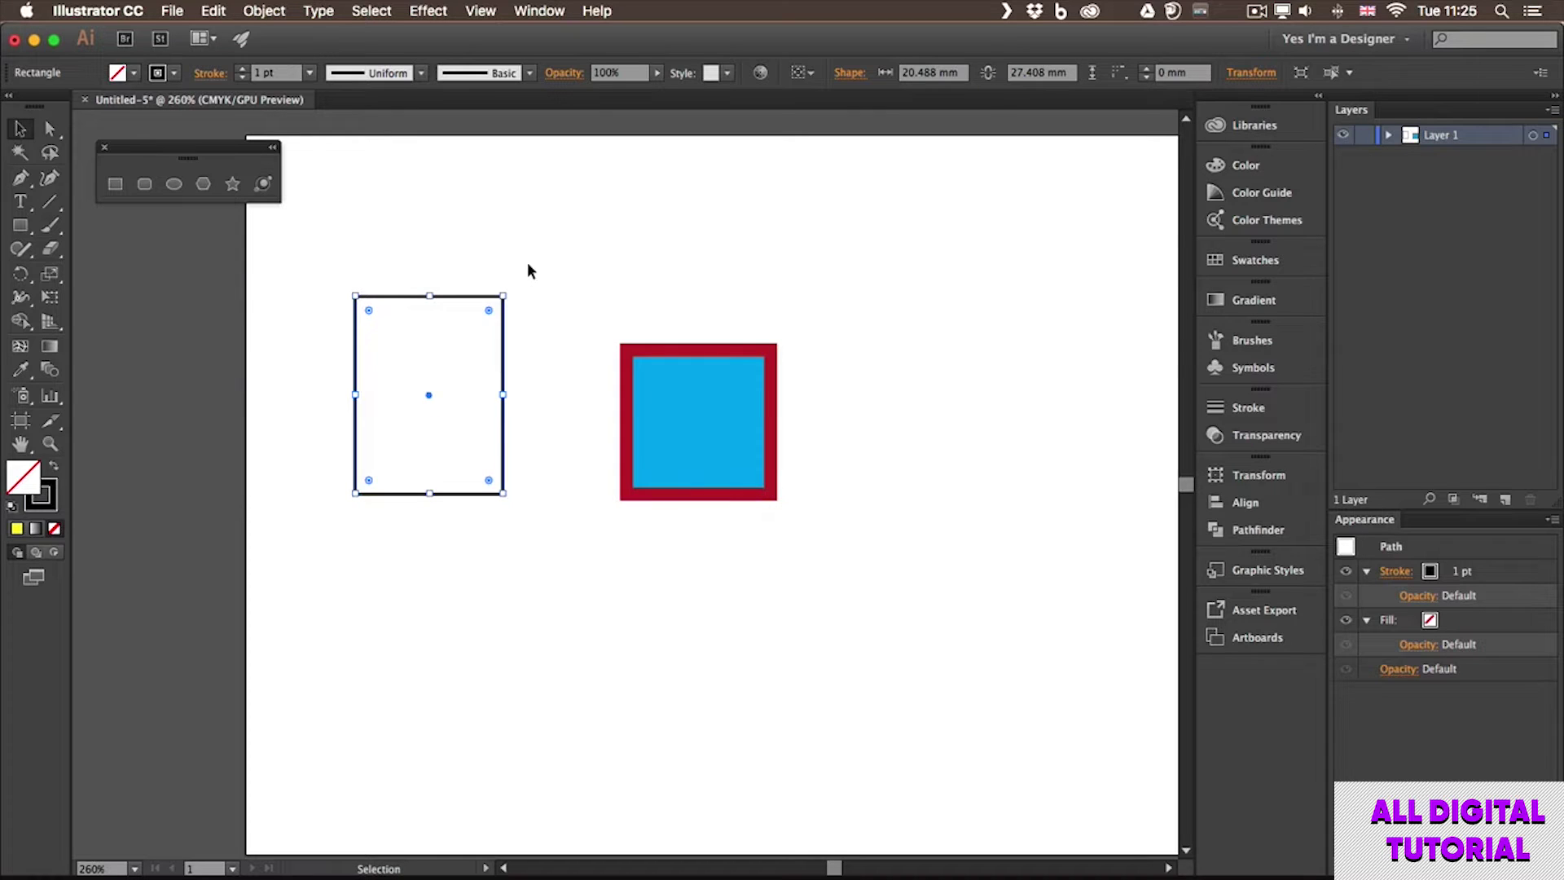
Step: Compare selecting the filled square by its interior with selecting the unfilled rectangle by its interior and by its outline
{"action": "left_click", "coordinate": [663, 380]}
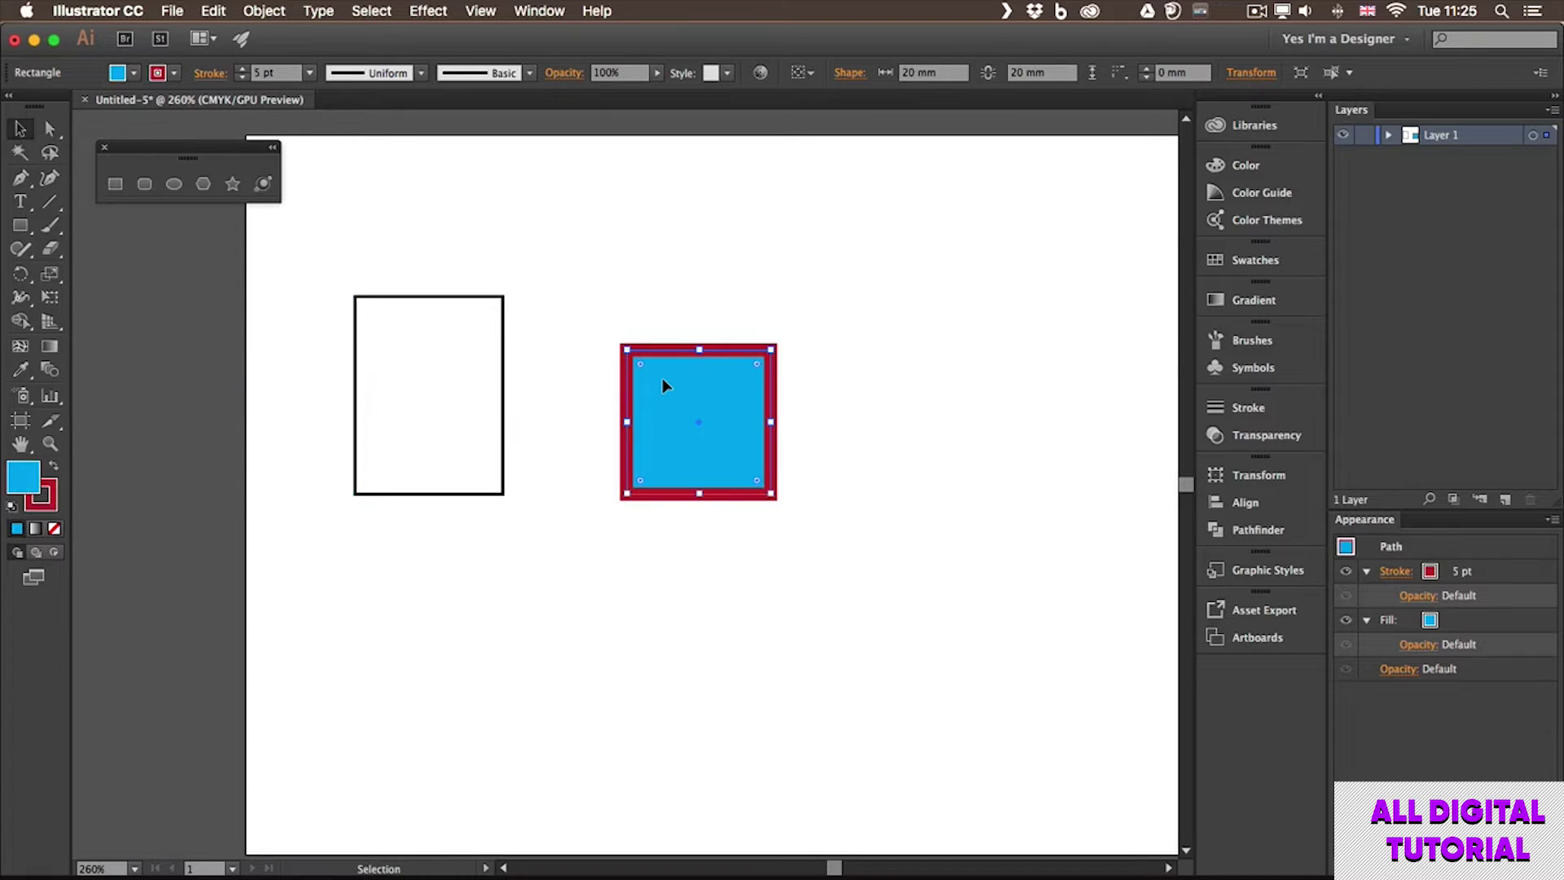
{"action": "left_click", "coordinate": [628, 252]}
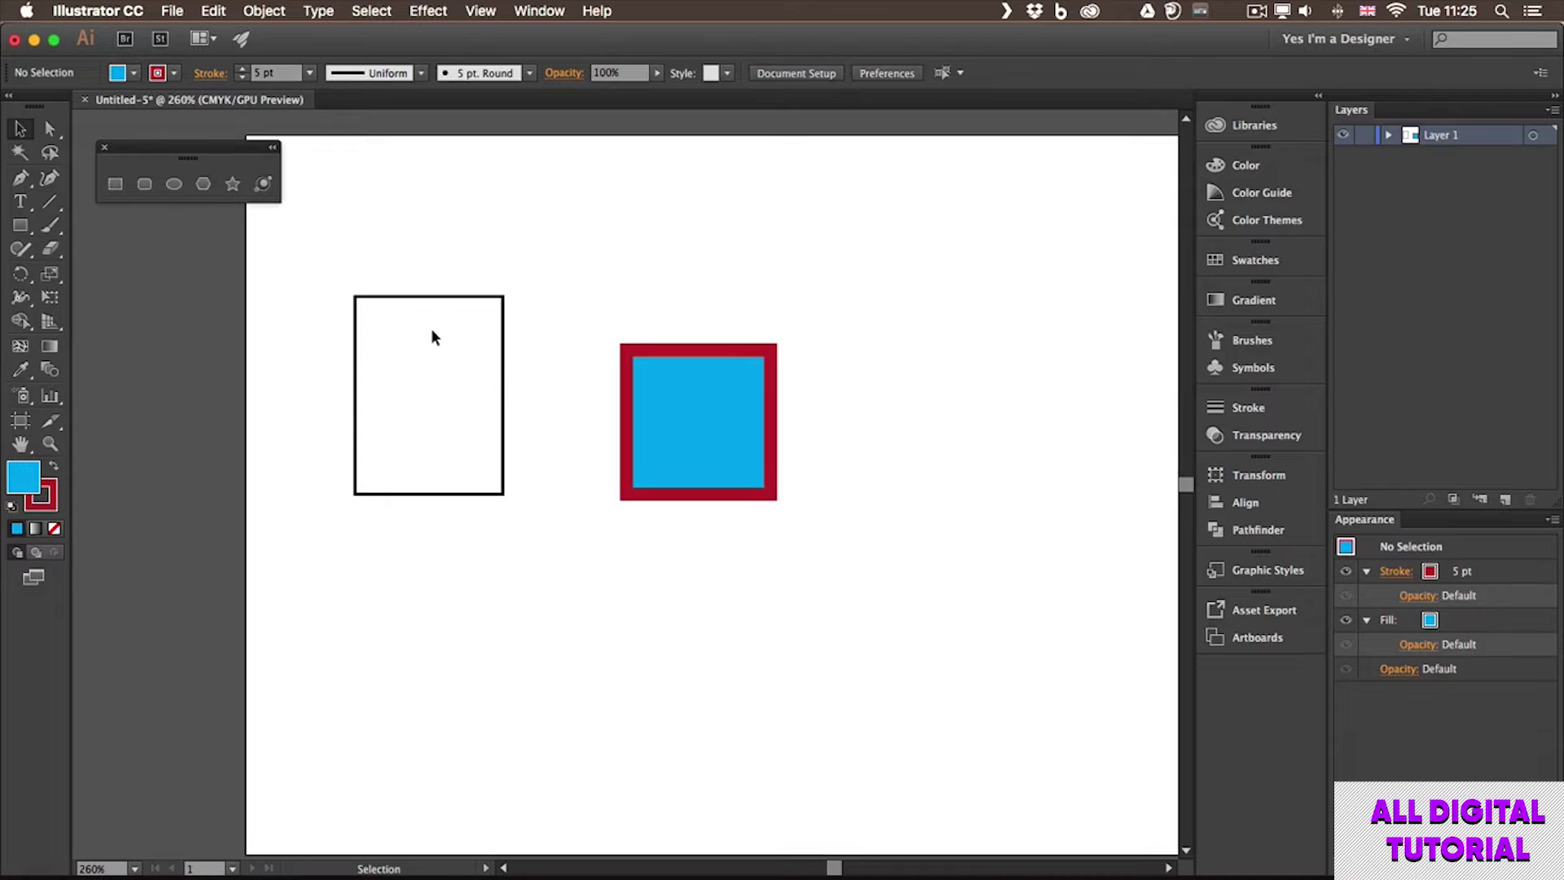
{"action": "left_click", "coordinate": [431, 300]}
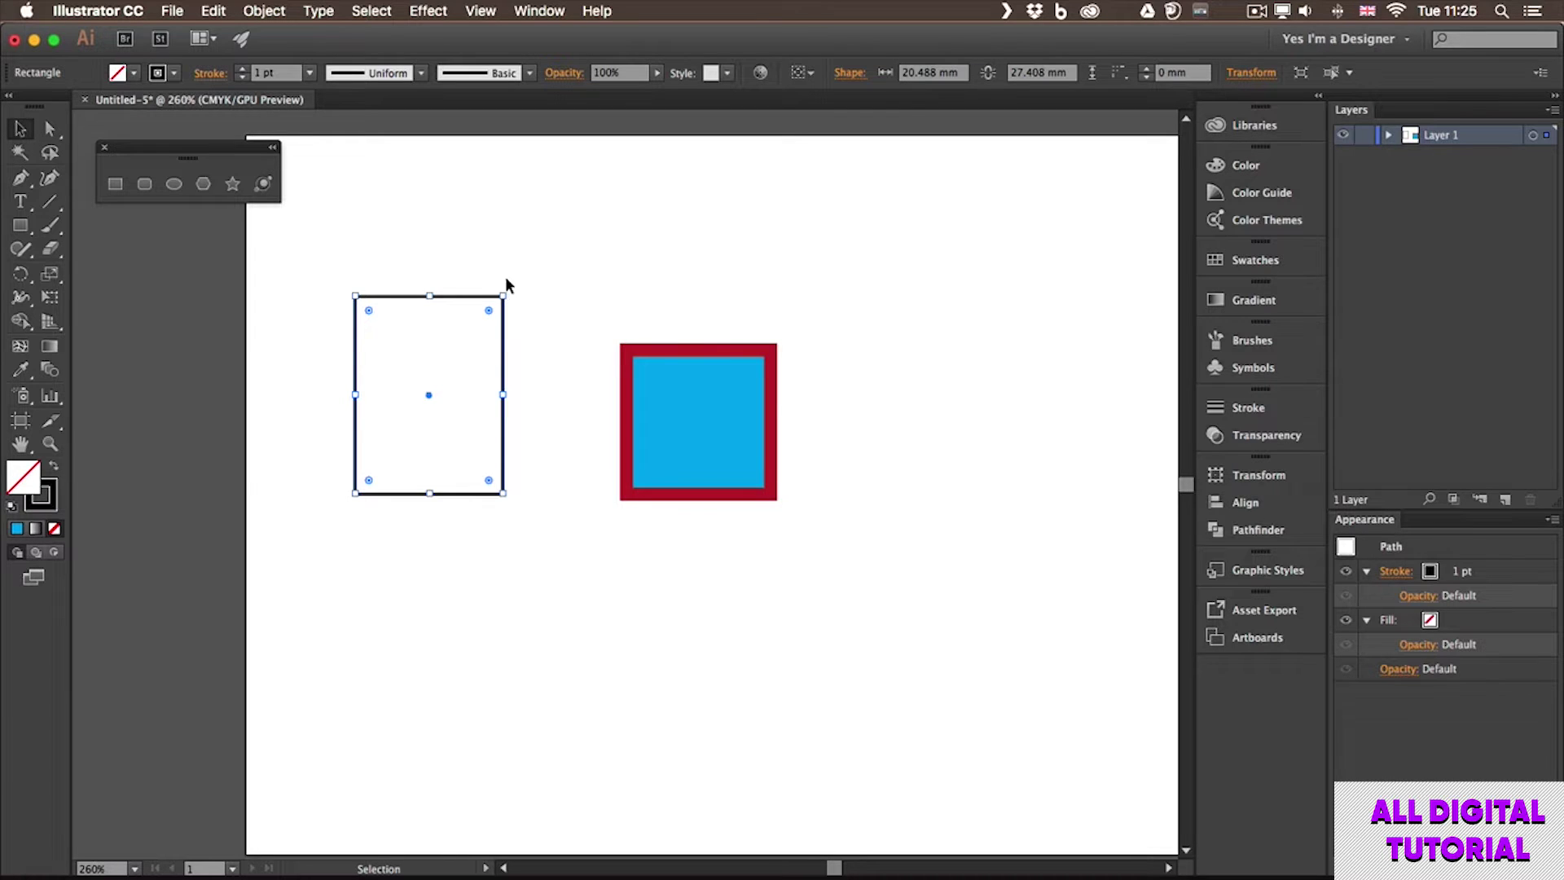
{"action": "left_click", "coordinate": [684, 395]}
{"action": "left_click", "coordinate": [432, 363]}
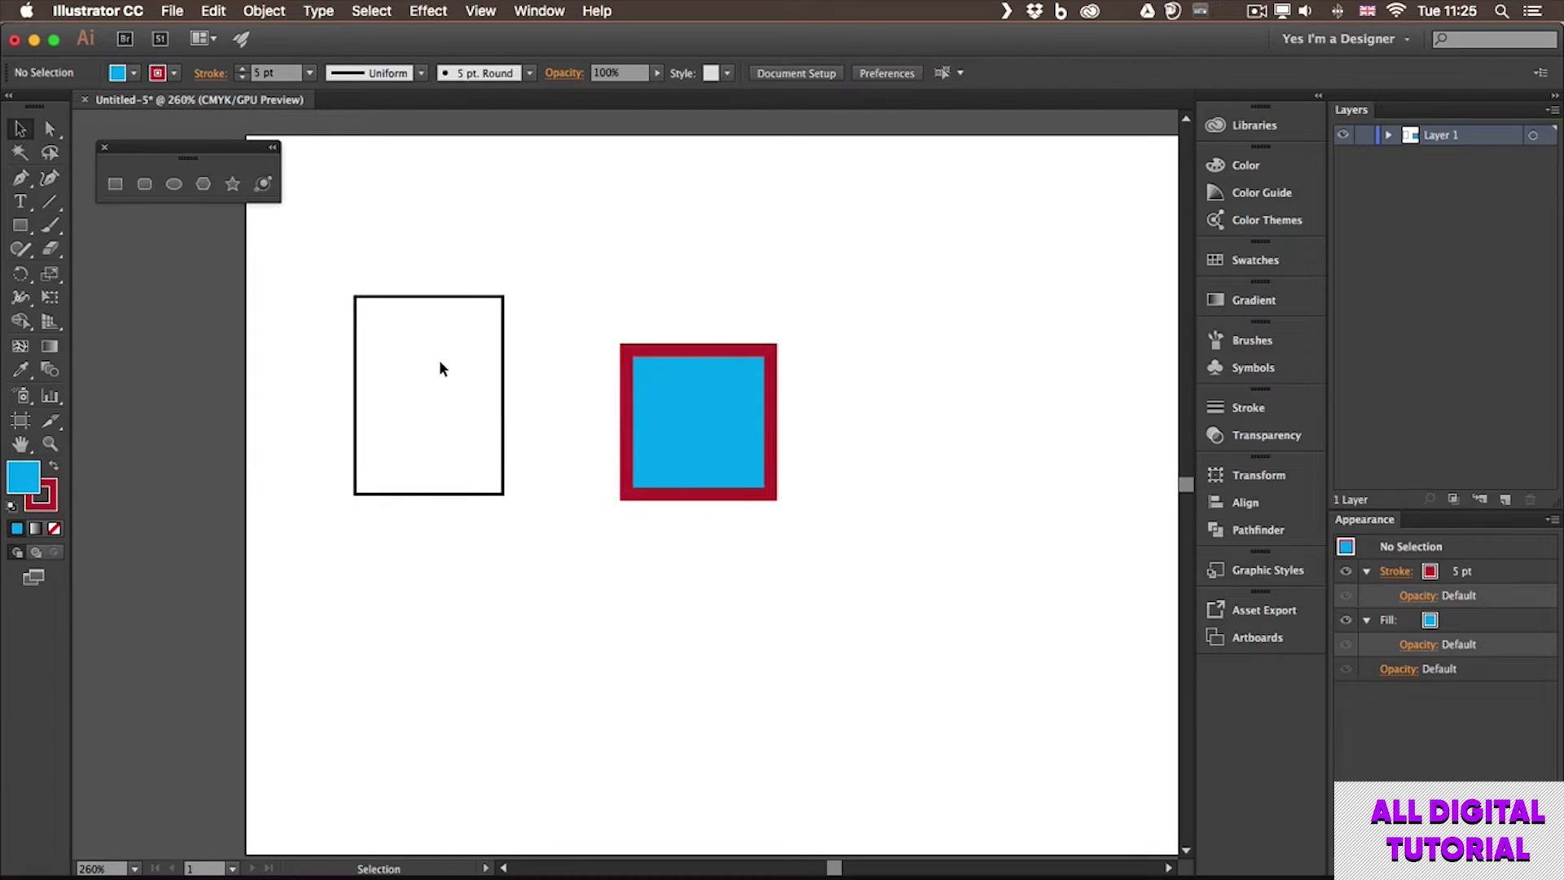
{"action": "left_click", "coordinate": [501, 346]}
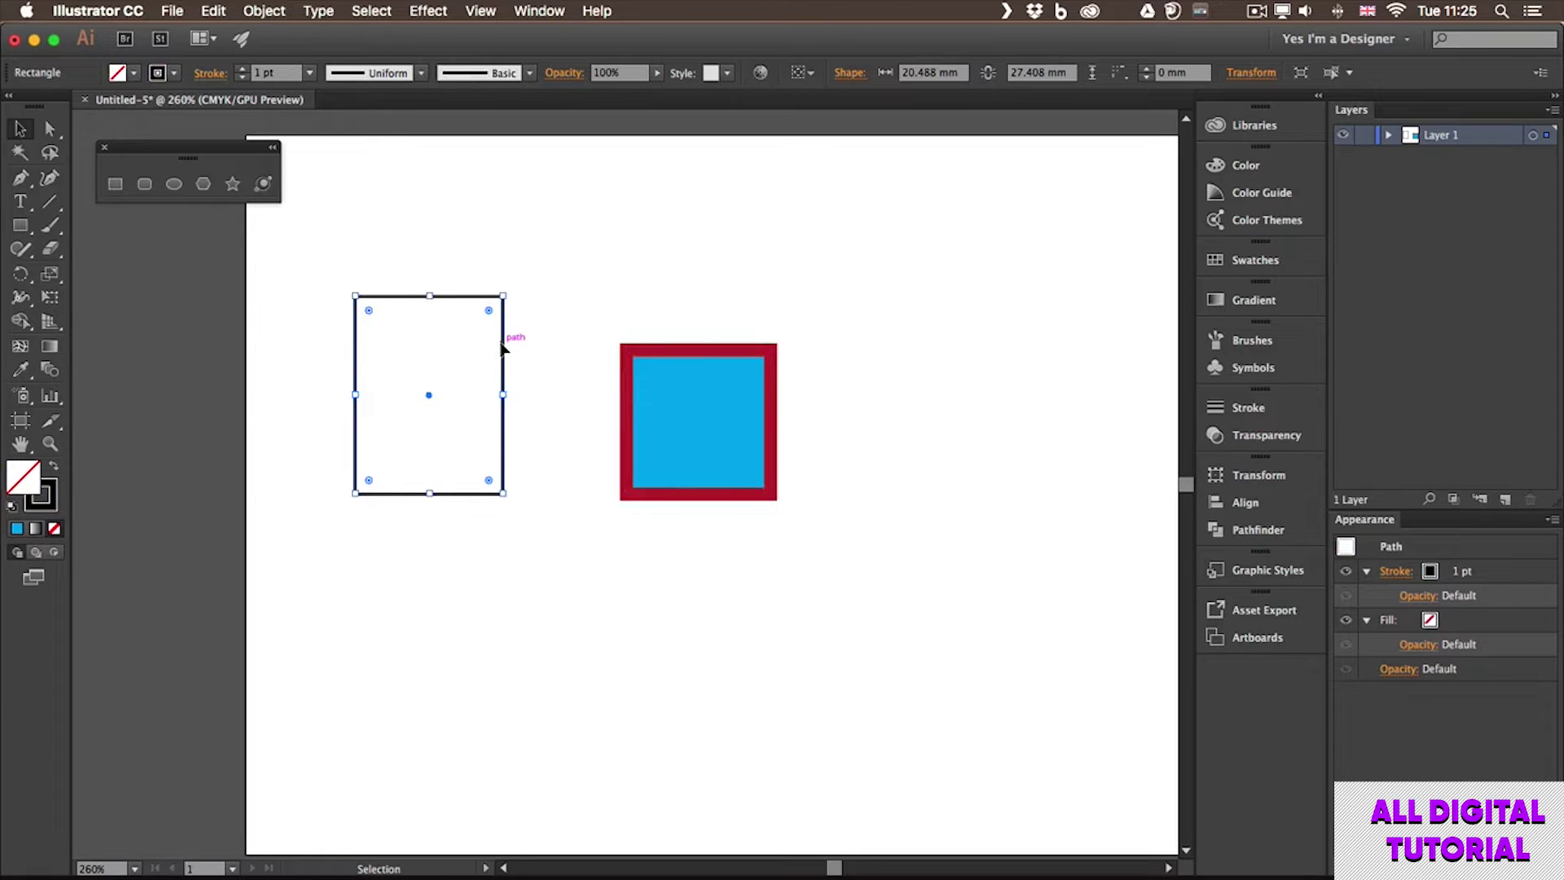
Step: Reset the blue square to the default white fill and 1 pt black stroke
{"action": "left_click", "coordinate": [671, 373]}
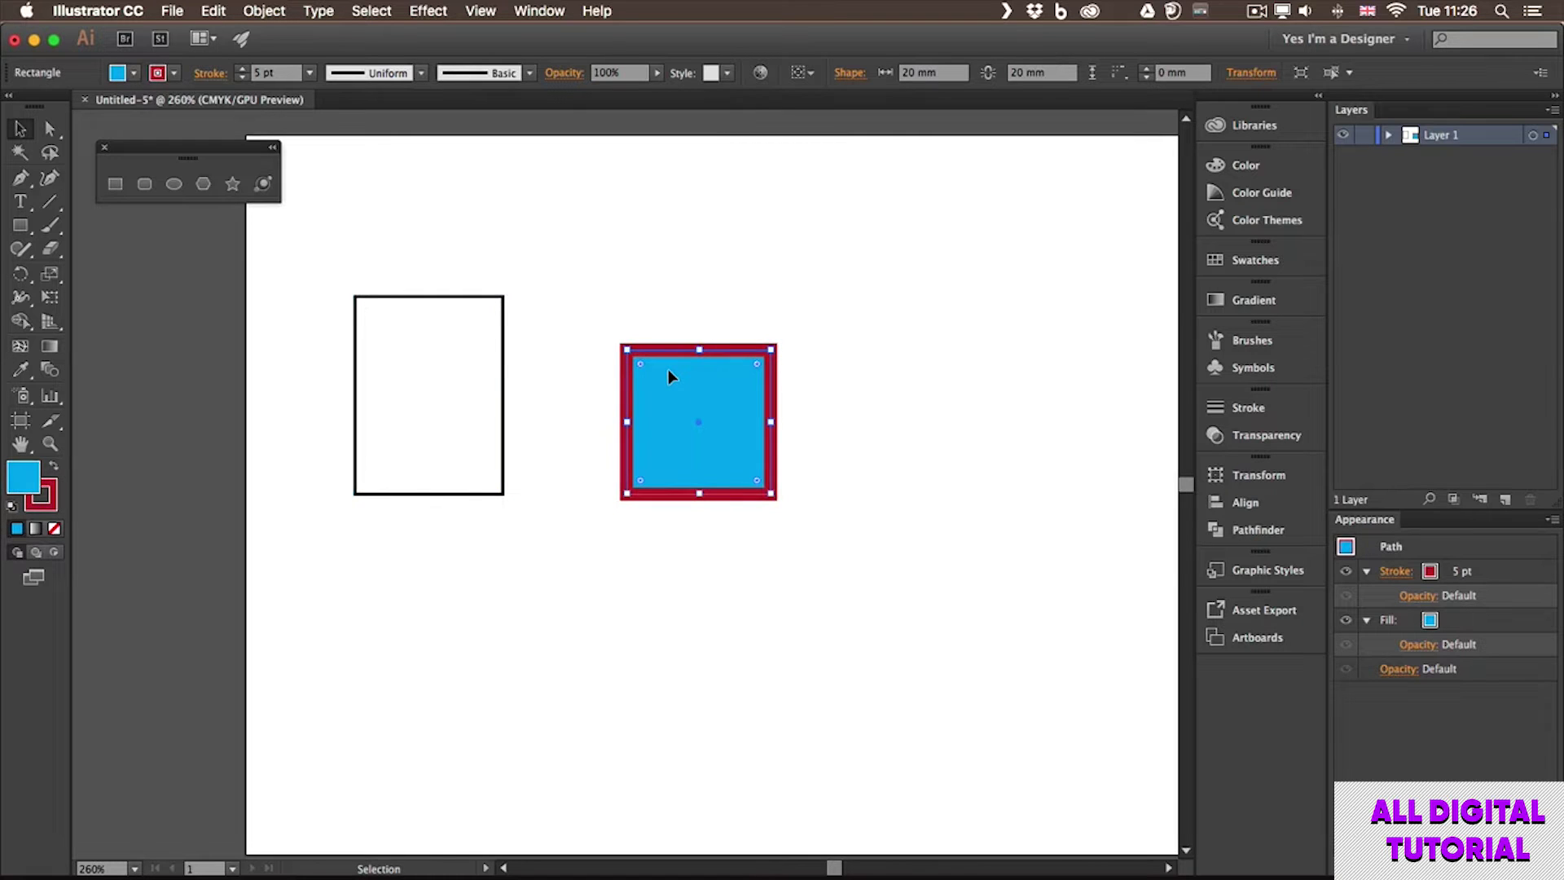
{"action": "key", "text": "d"}
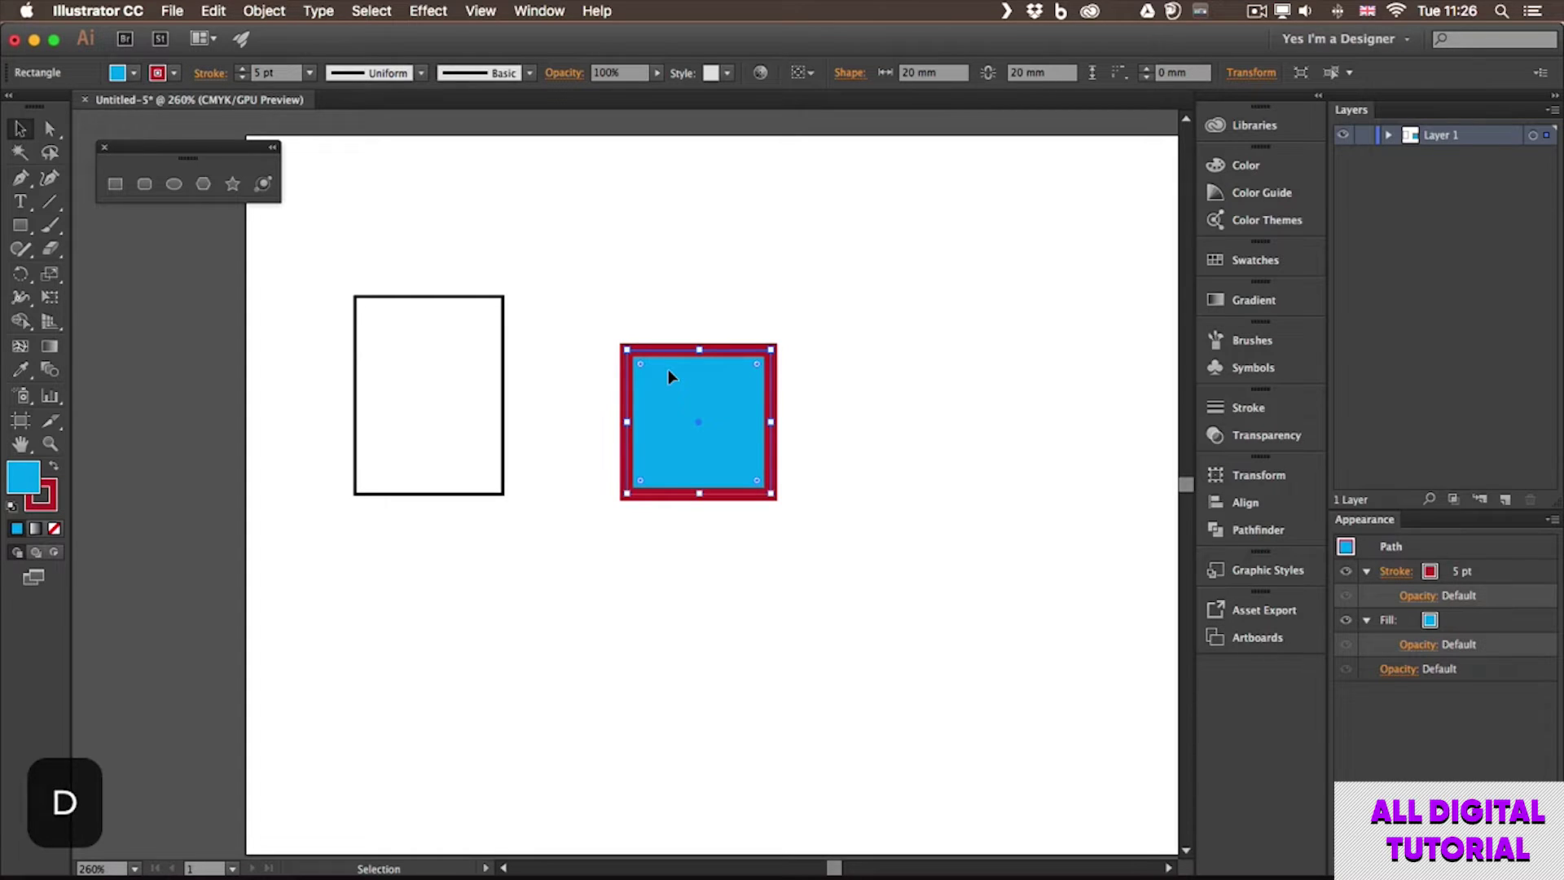
{"action": "key", "text": "d"}
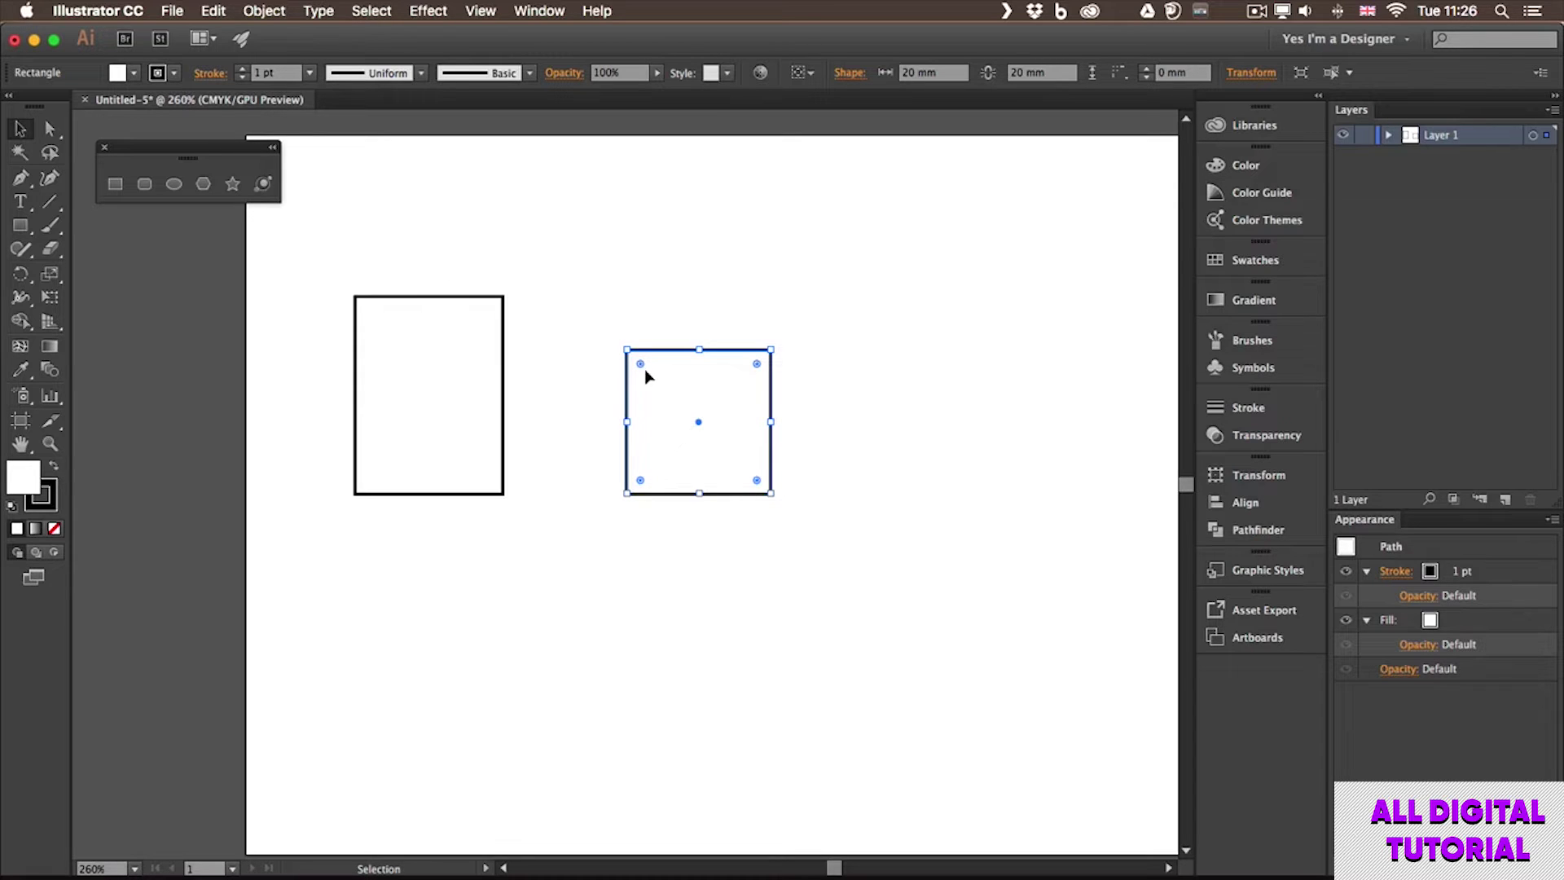
Step: Select both rectangles together, fill them with the dark red swatch C=15 M=100 Y=90 K=10, and deselect them
{"action": "left_click_drag", "start_coordinate": [470, 262], "coordinate": [433, 255]}
{"action": "left_click", "coordinate": [18, 133]}
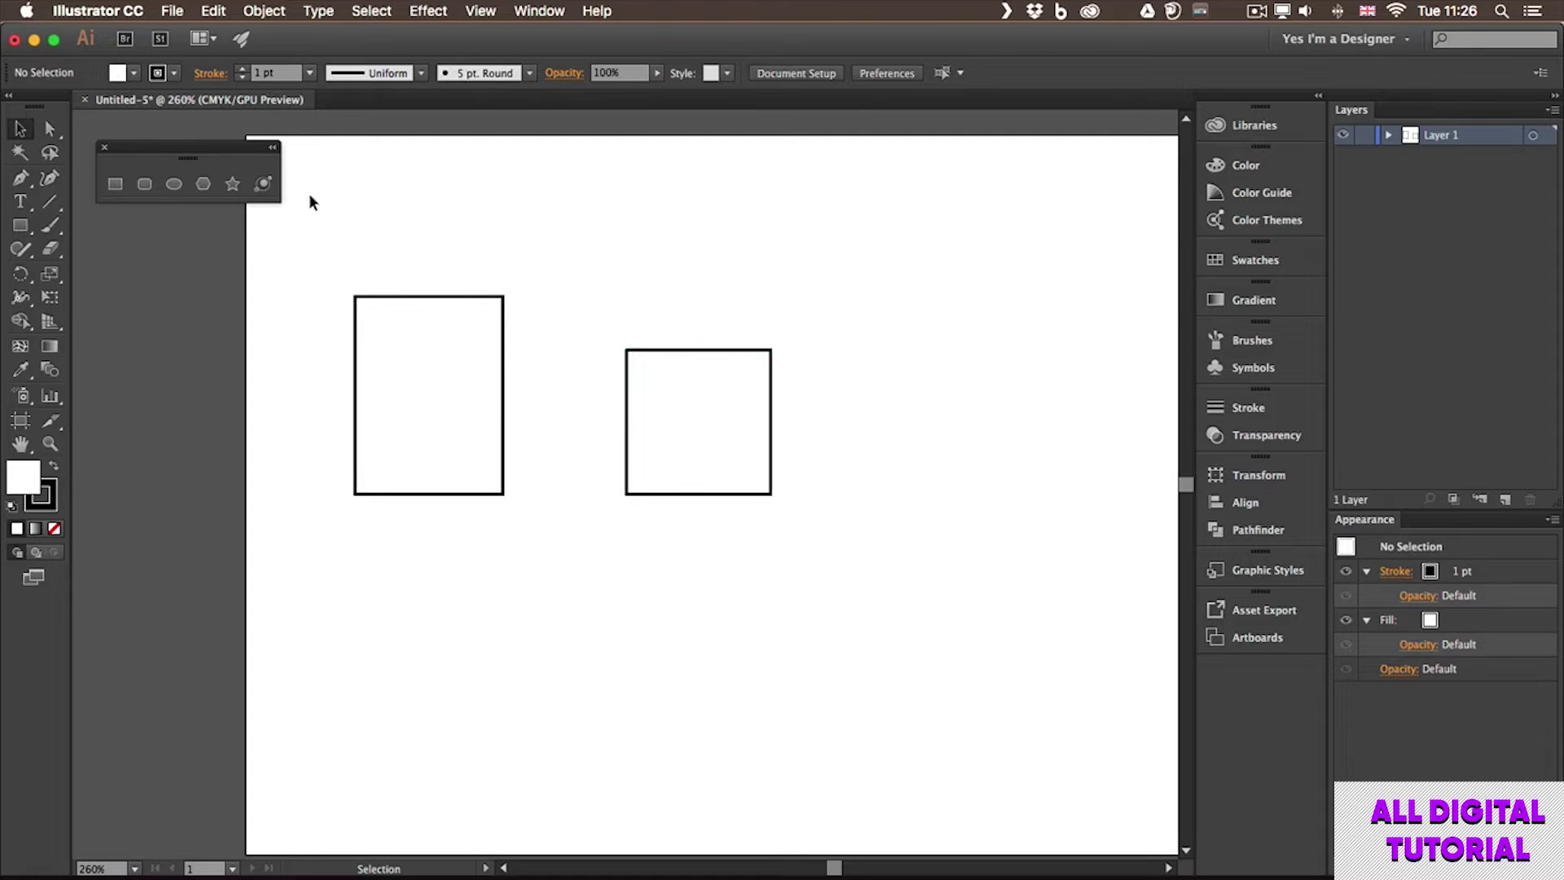
{"action": "left_click_drag", "start_coordinate": [501, 329], "coordinate": [689, 535]}
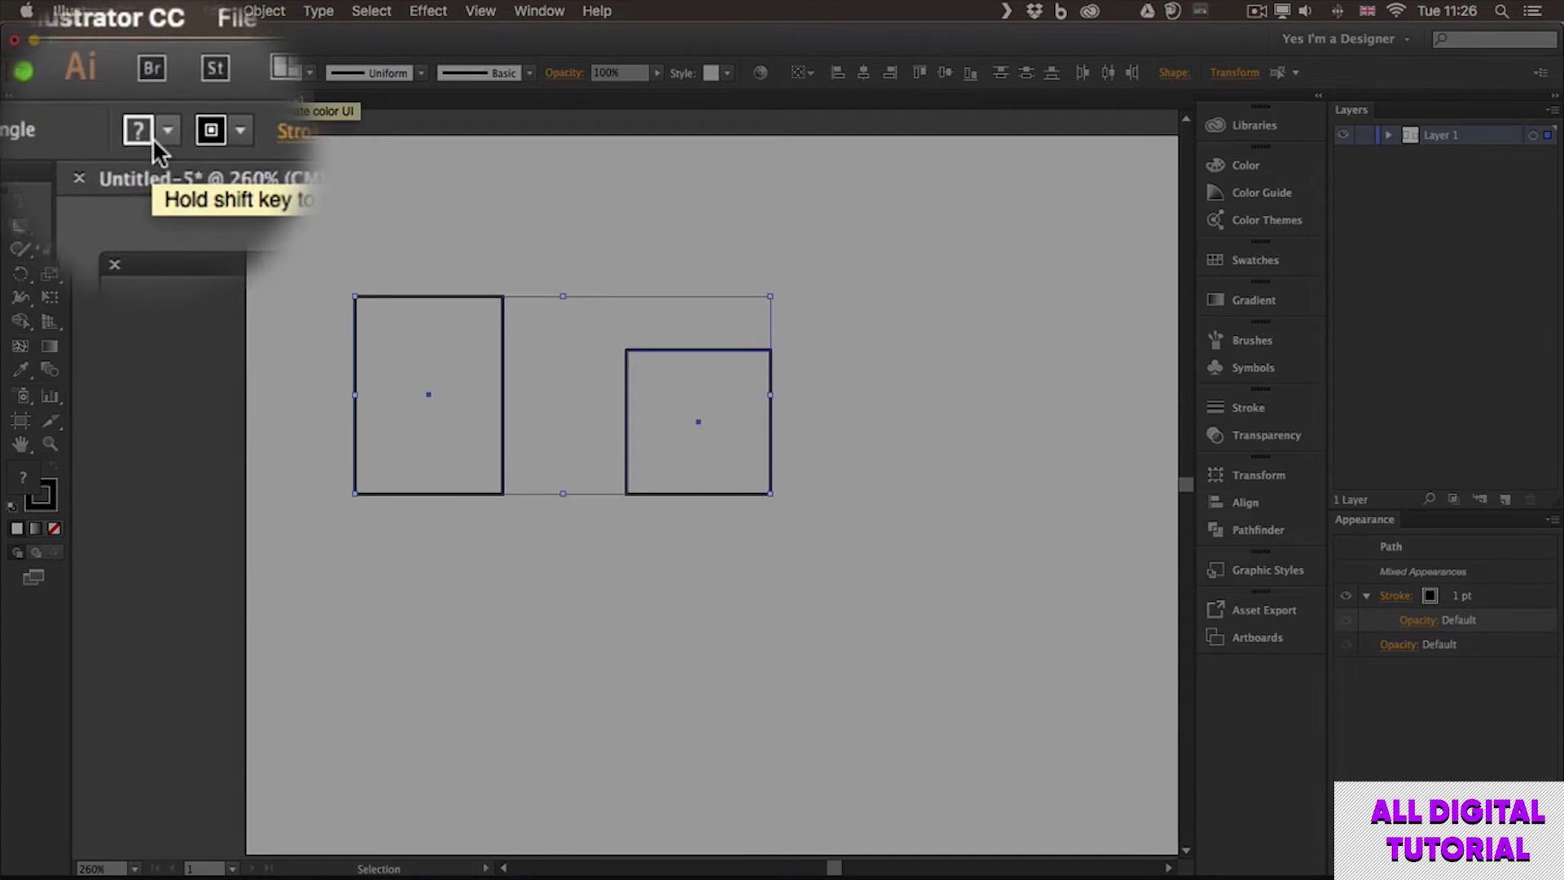
{"action": "left_click", "coordinate": [150, 135]}
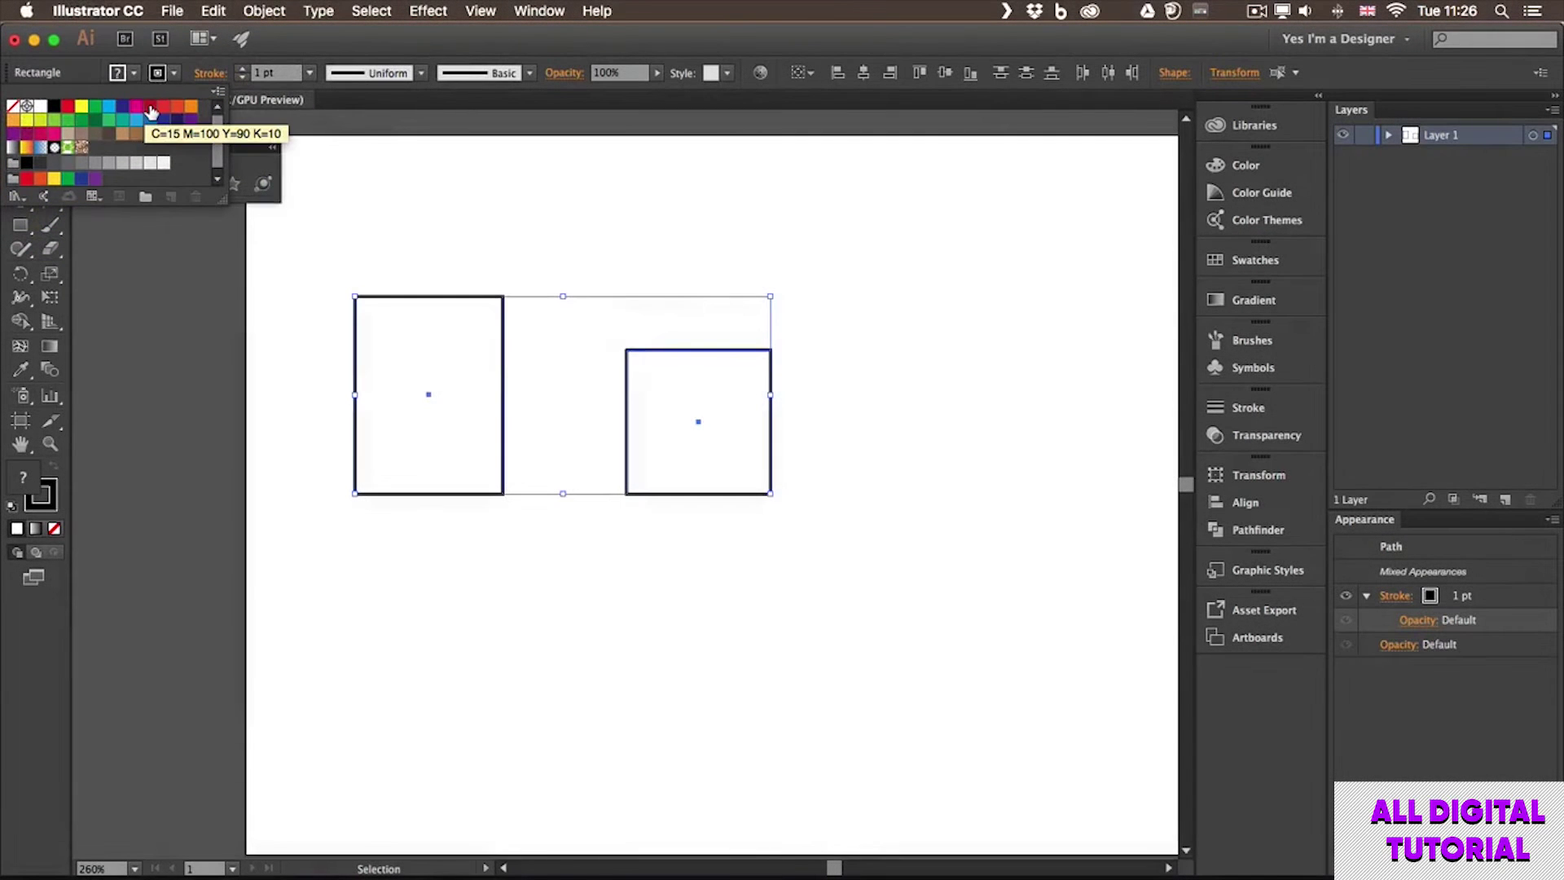
{"action": "left_click", "coordinate": [150, 111]}
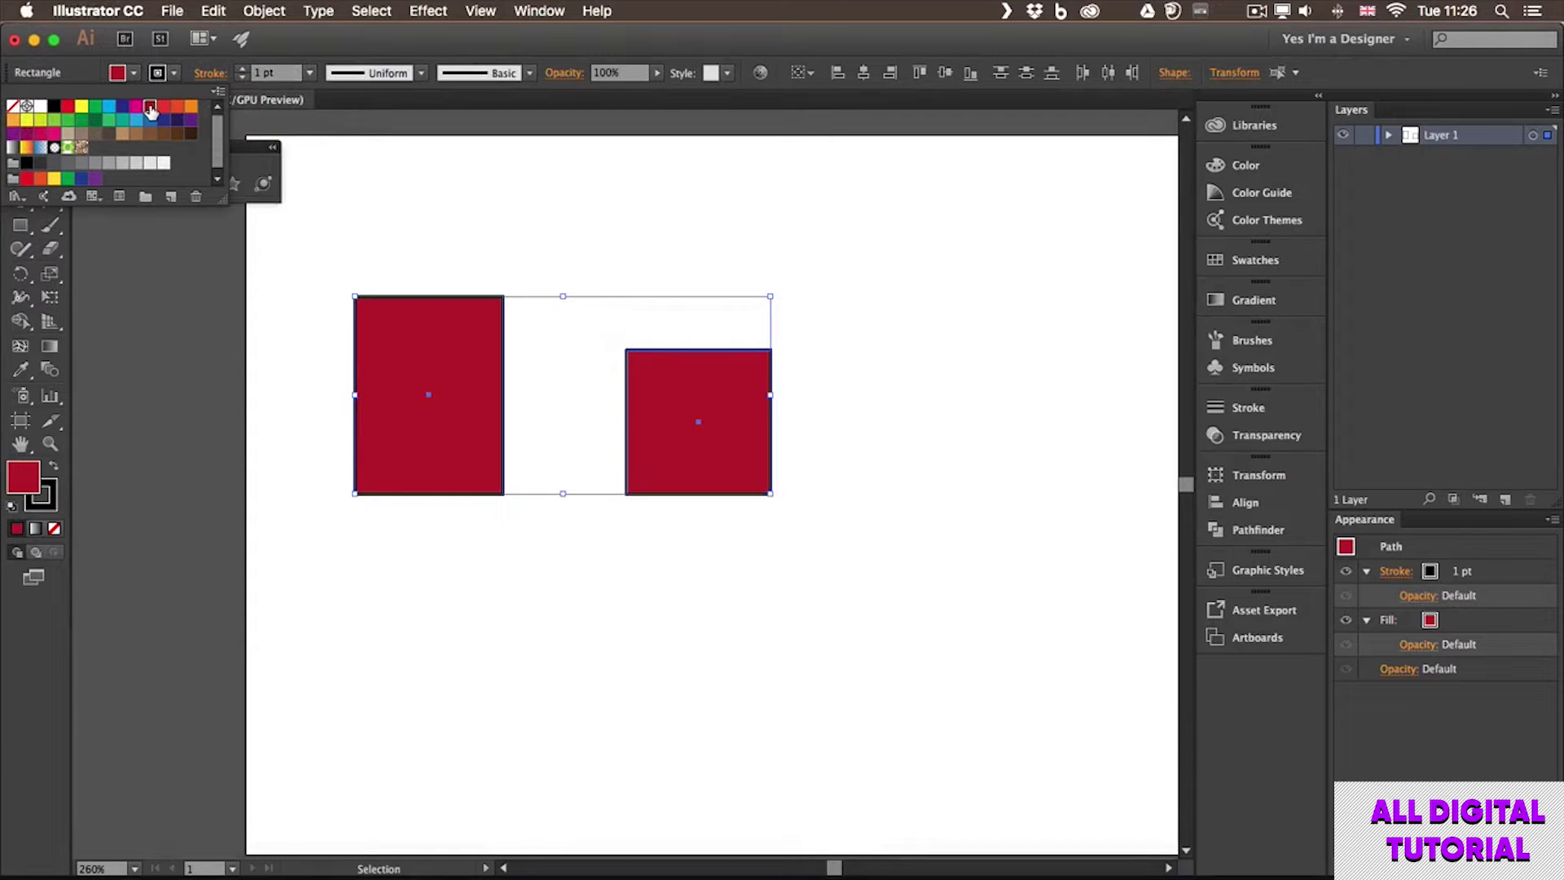
{"action": "left_click", "coordinate": [154, 216]}
Step: Draw a proportionally constrained square about 16.6 mm wide with the Rectangle tool above the existing red square
{"action": "left_click", "coordinate": [114, 184]}
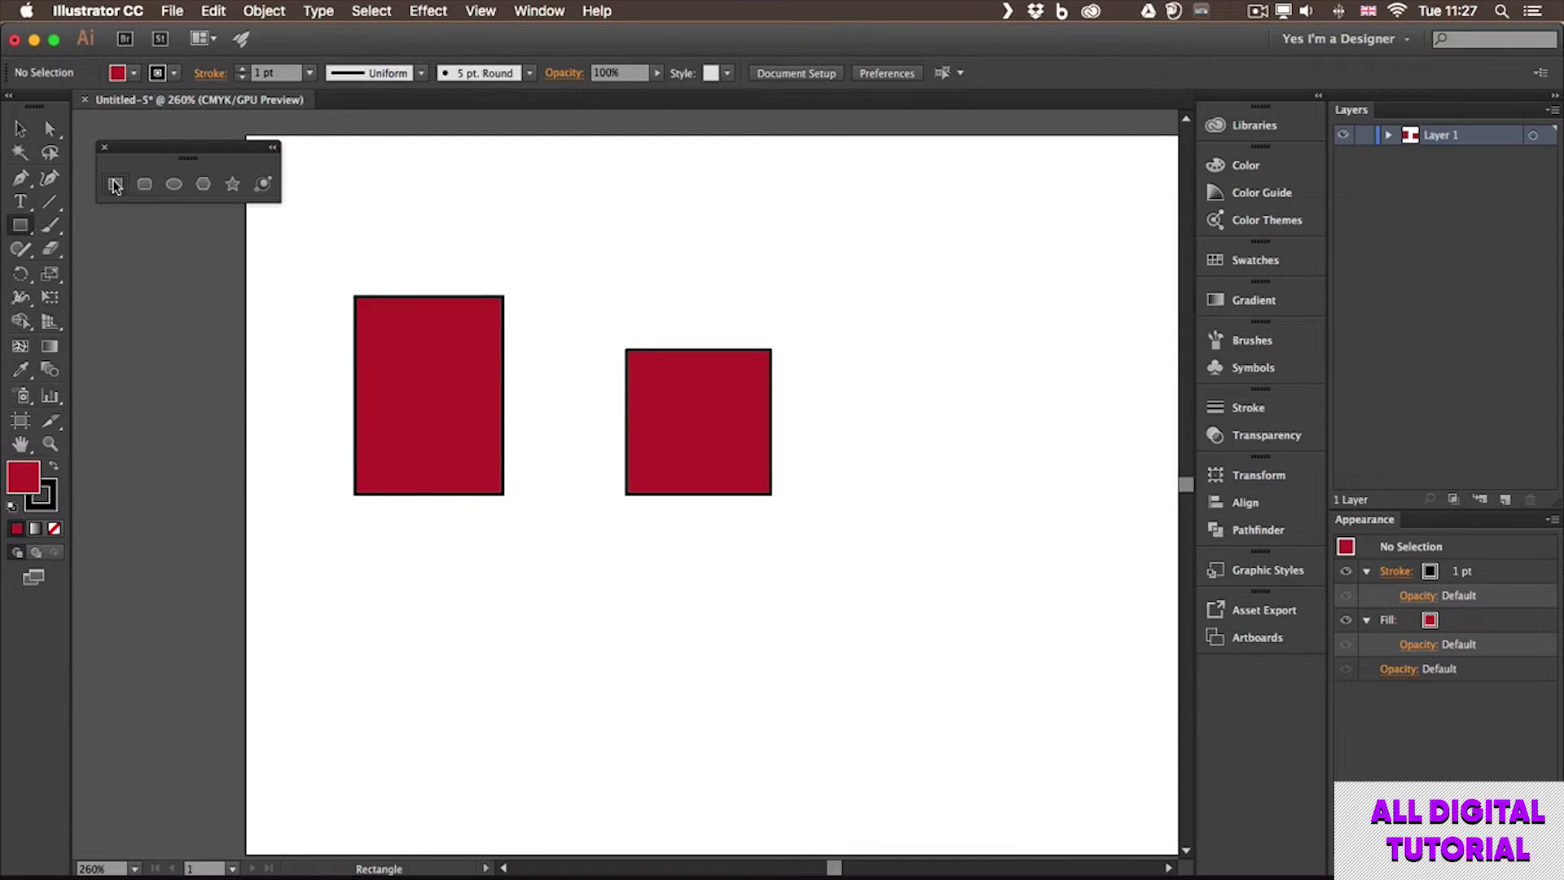
{"action": "left_click_drag", "start_coordinate": [599, 198], "coordinate": [690, 288]}
{"action": "key", "text": "shift"}
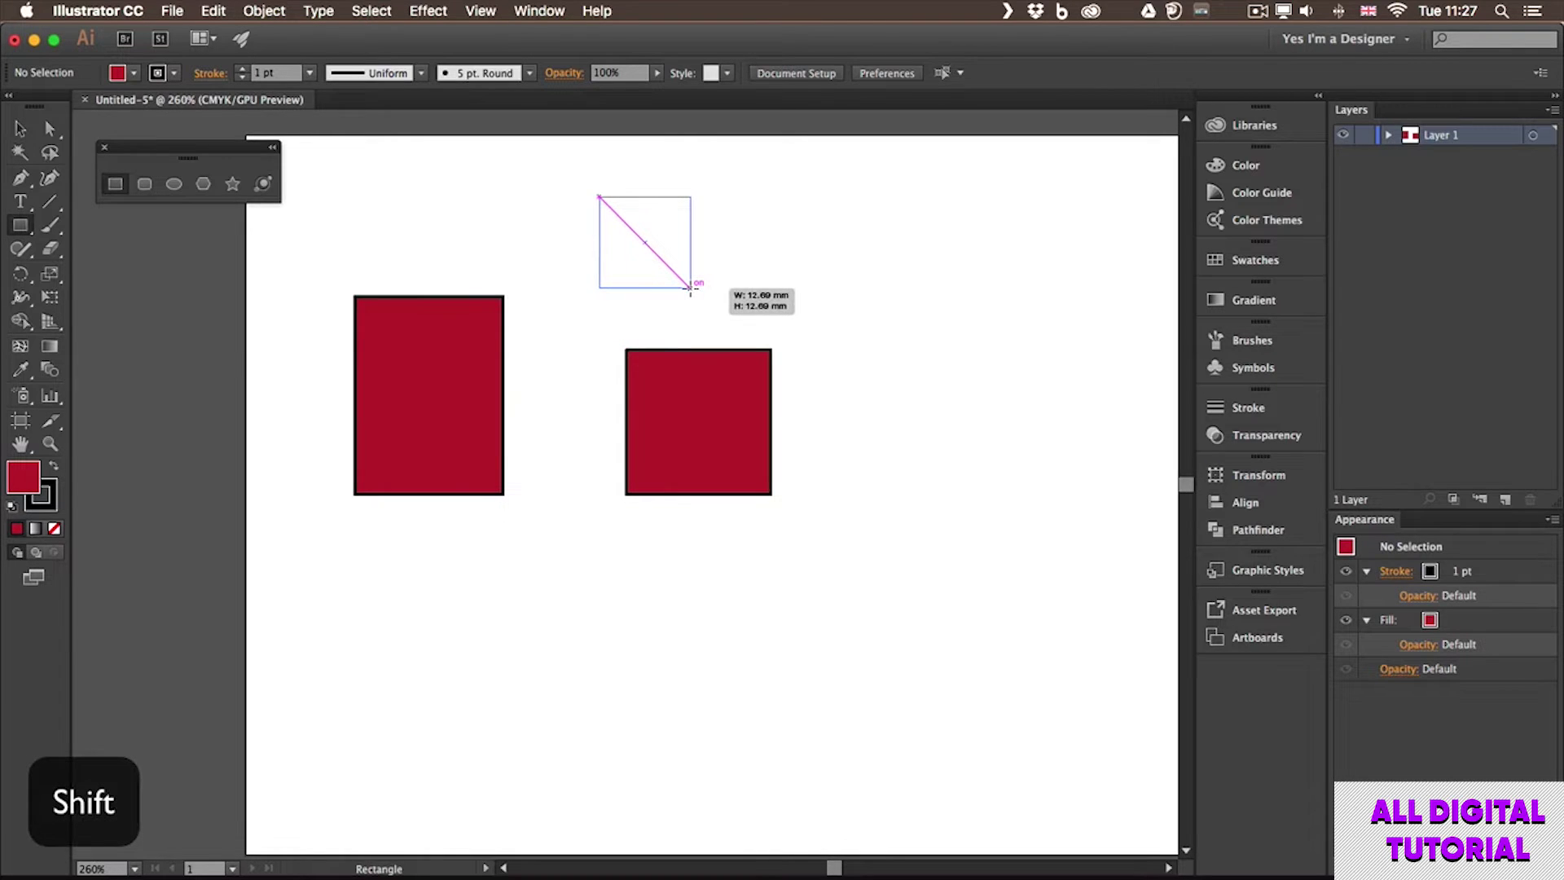
{"action": "mouse_move", "coordinate": [691, 288]}
{"action": "left_mouse_down"}
{"action": "mouse_move", "coordinate": [736, 307]}
{"action": "mouse_move", "coordinate": [700, 300]}
{"action": "left_mouse_up"}
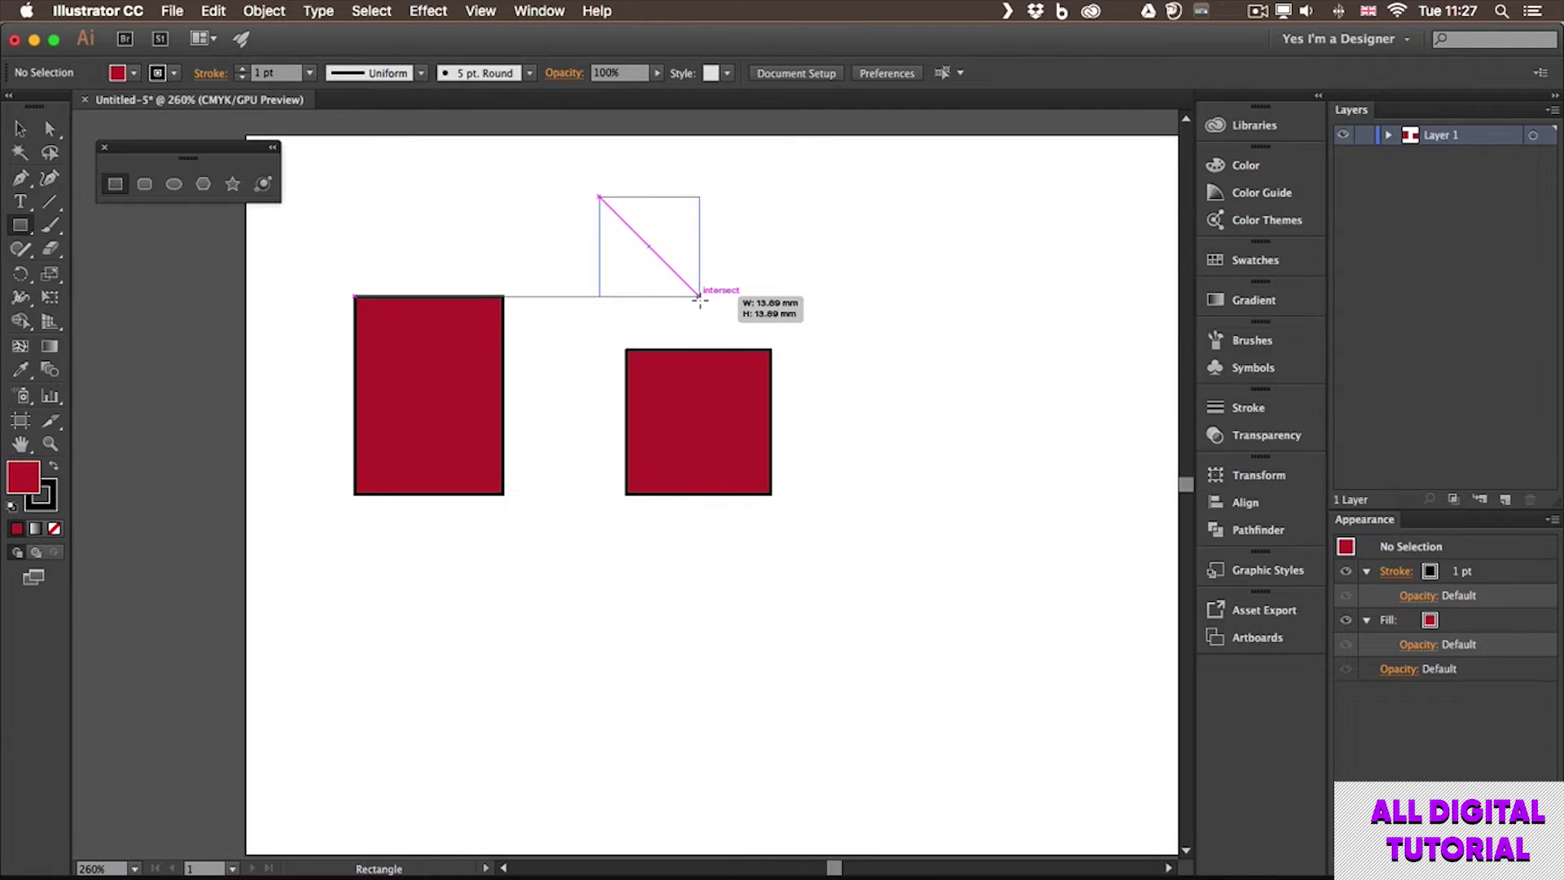
{"action": "mouse_move", "coordinate": [699, 301]}
{"action": "left_mouse_down"}
{"action": "mouse_move", "coordinate": [807, 289]}
{"action": "mouse_move", "coordinate": [684, 331]}
{"action": "mouse_move", "coordinate": [742, 297]}
{"action": "mouse_move", "coordinate": [706, 317]}
{"action": "mouse_move", "coordinate": [719, 315]}
{"action": "left_mouse_up"}
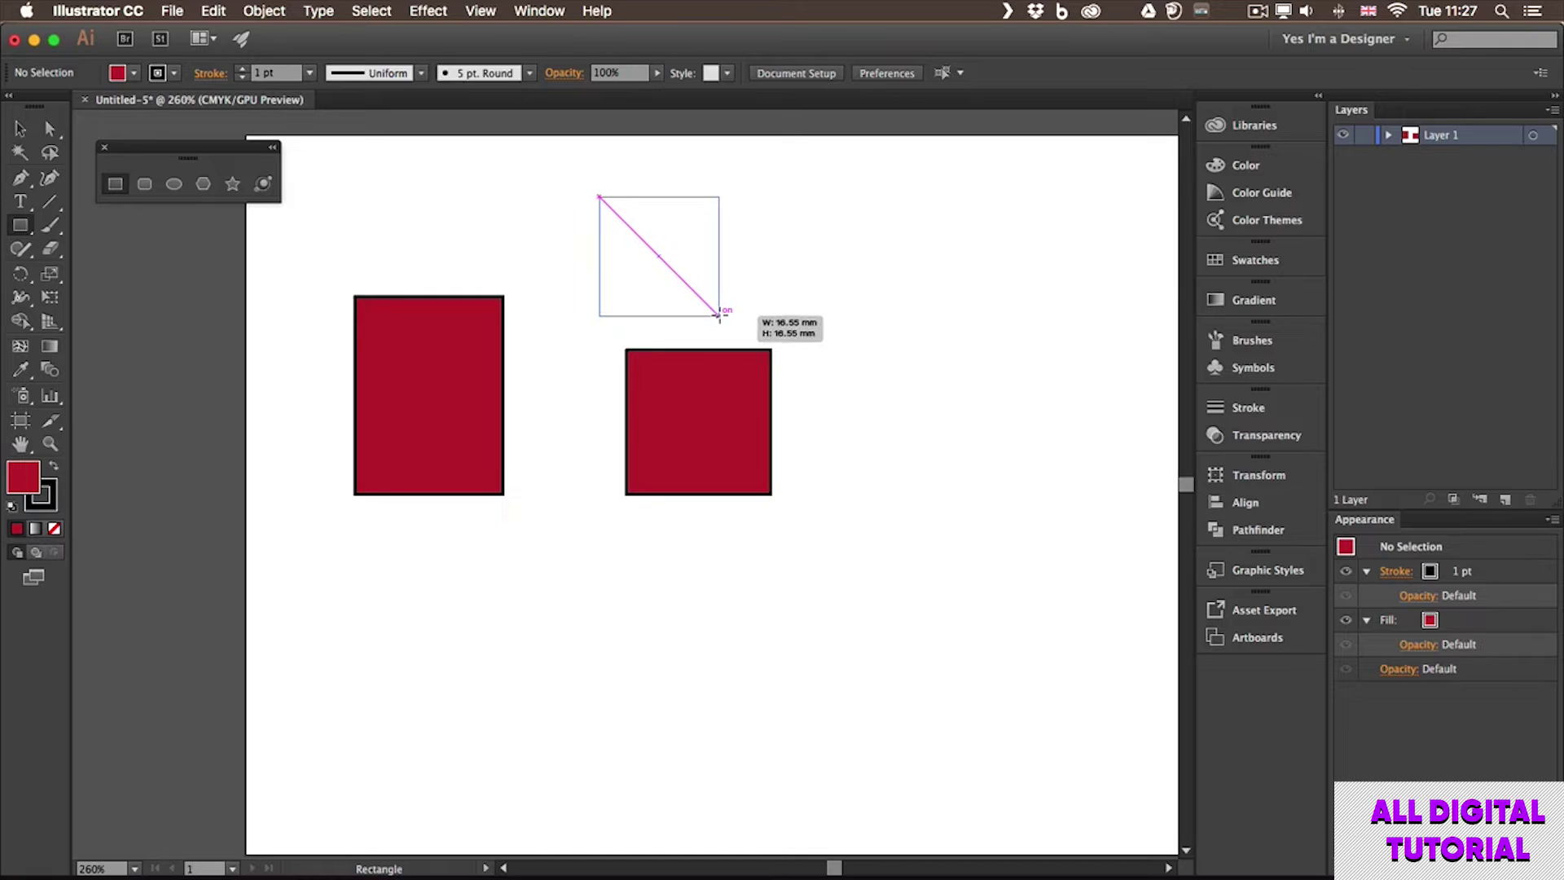
{"action": "left_click_drag", "start_coordinate": [720, 316], "coordinate": [719, 316]}
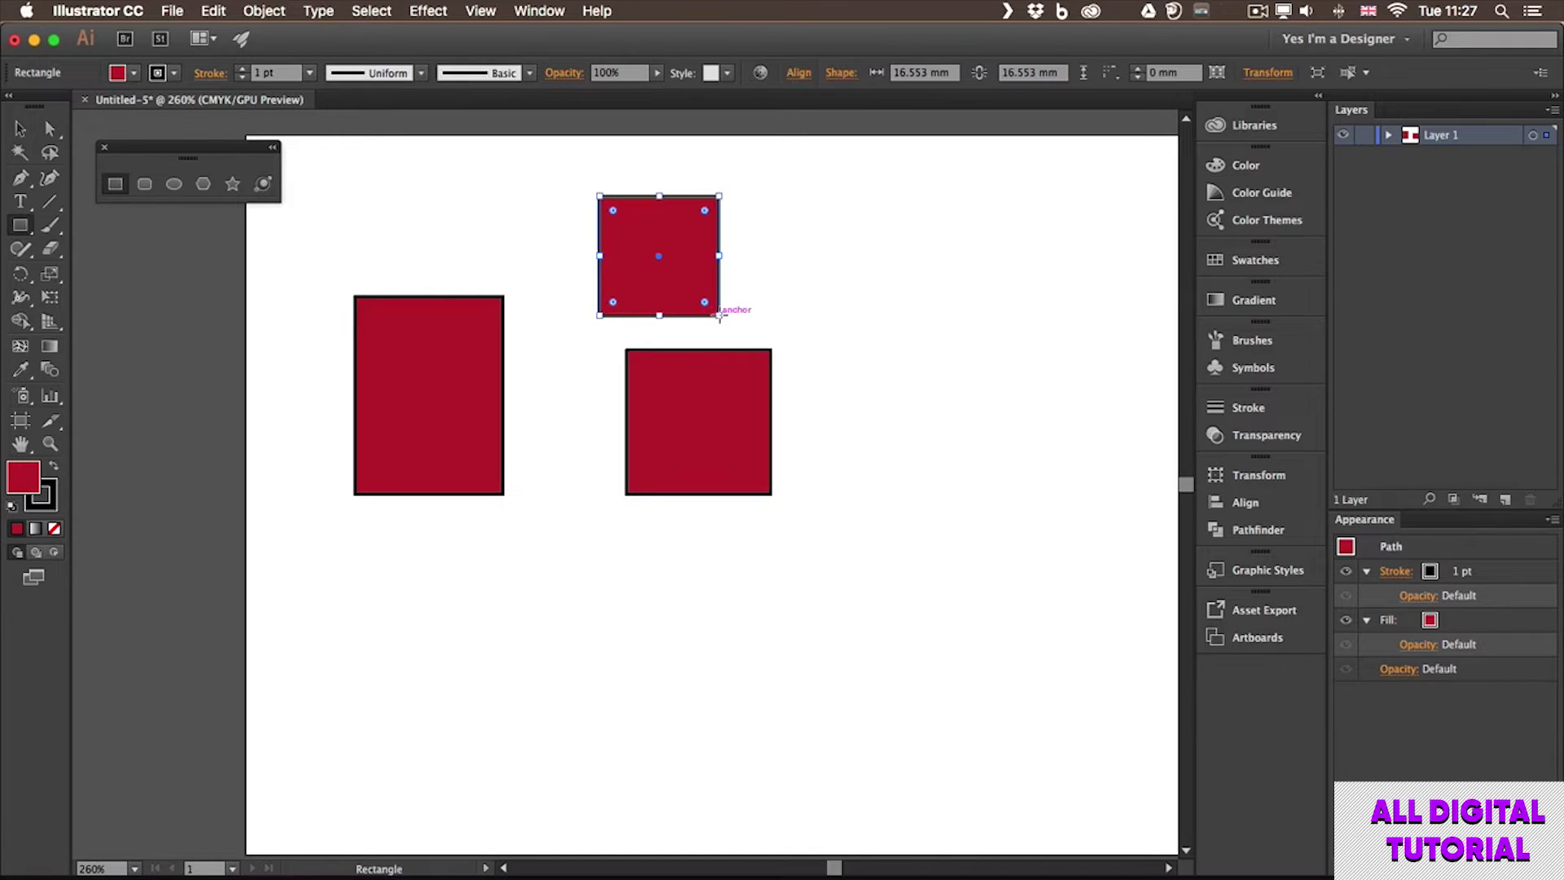
Step: Draw two perfect circles with the Ellipse tool below the rectangles, about 15 mm and about 21 mm in diameter
{"action": "left_click", "coordinate": [173, 186]}
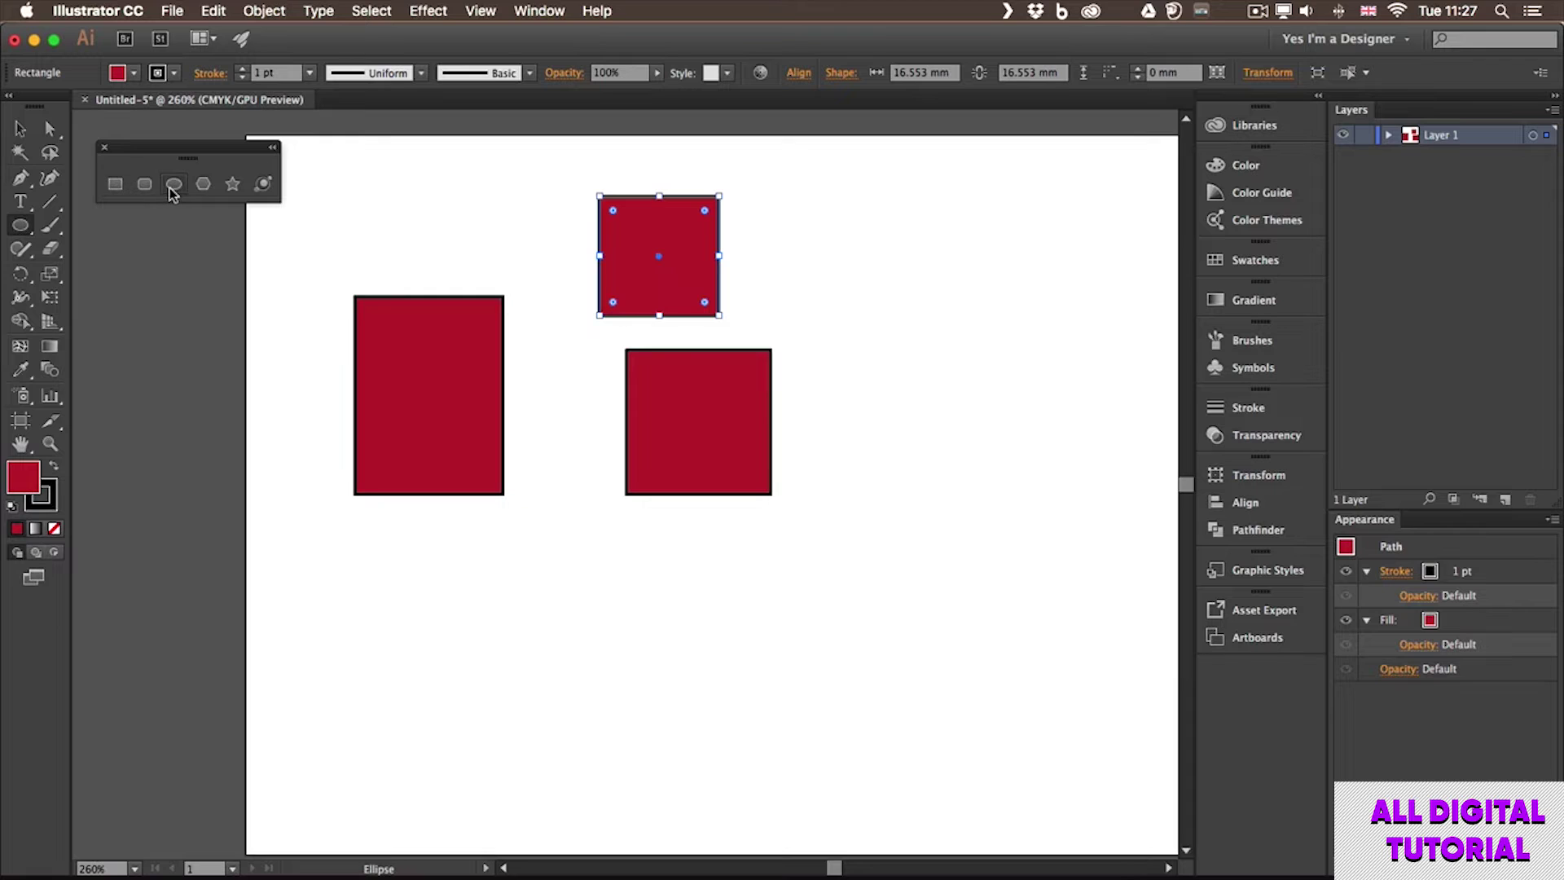
{"action": "left_click_drag", "start_coordinate": [436, 538], "coordinate": [544, 647]}
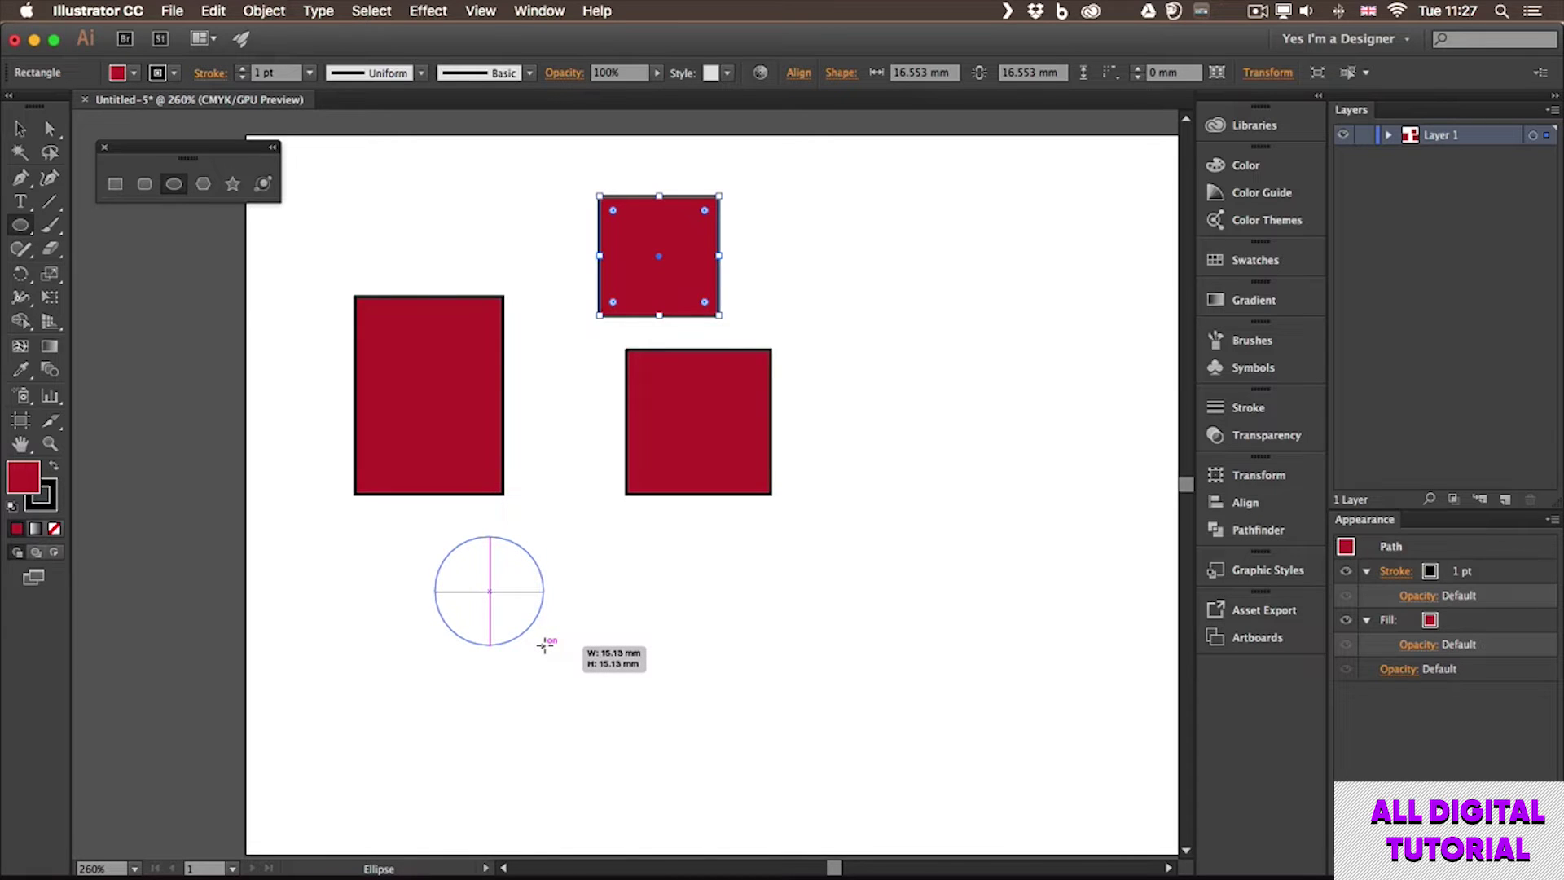
{"action": "left_click_drag", "start_coordinate": [545, 645], "coordinate": [544, 646]}
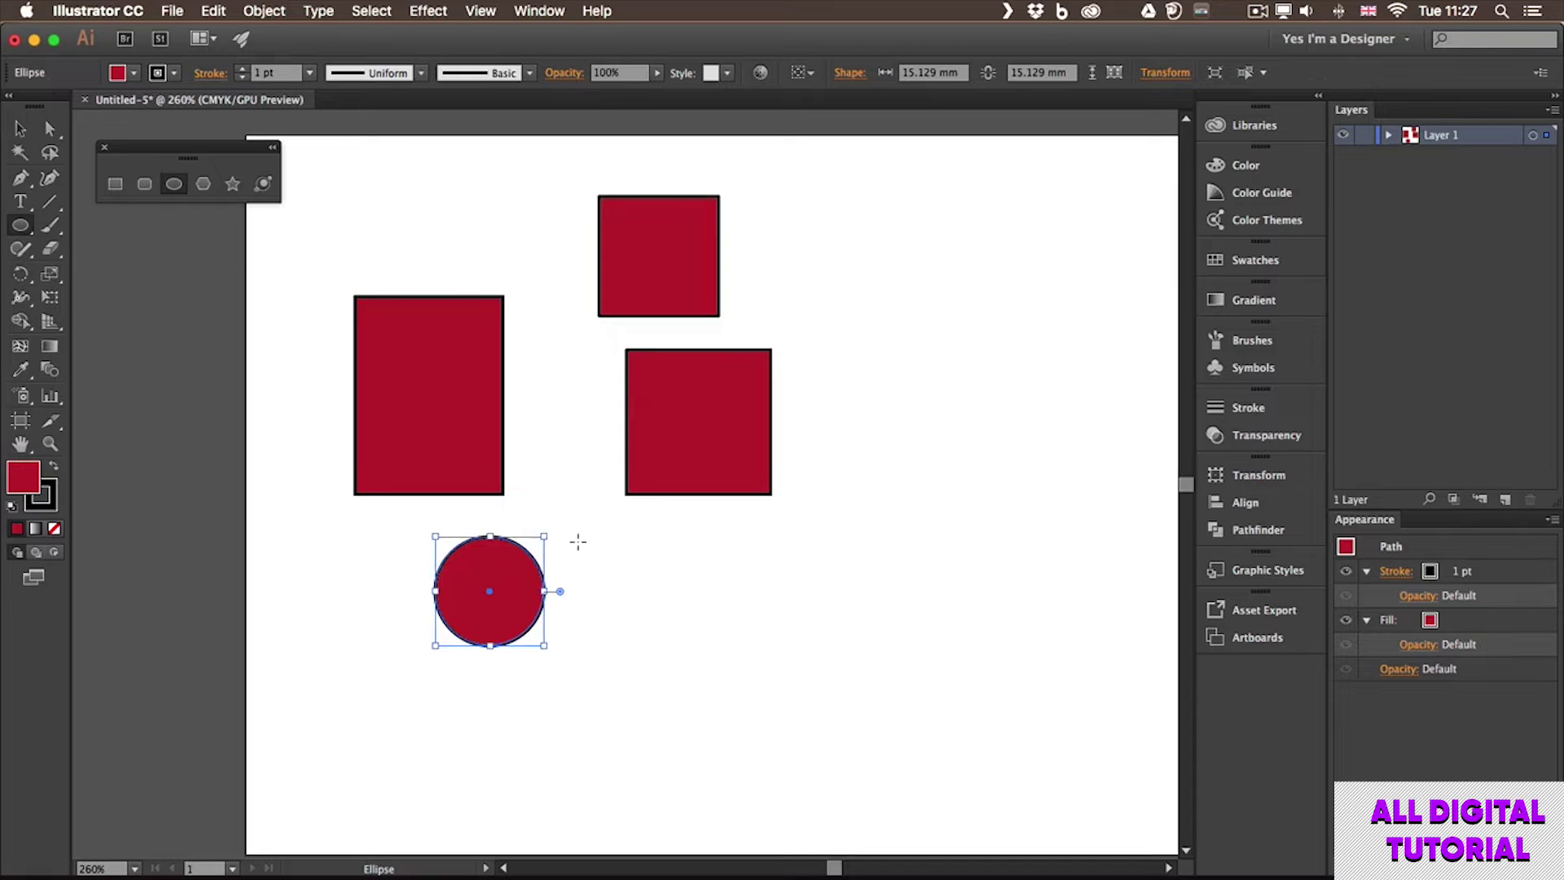
{"action": "left_click_drag", "start_coordinate": [589, 543], "coordinate": [742, 688]}
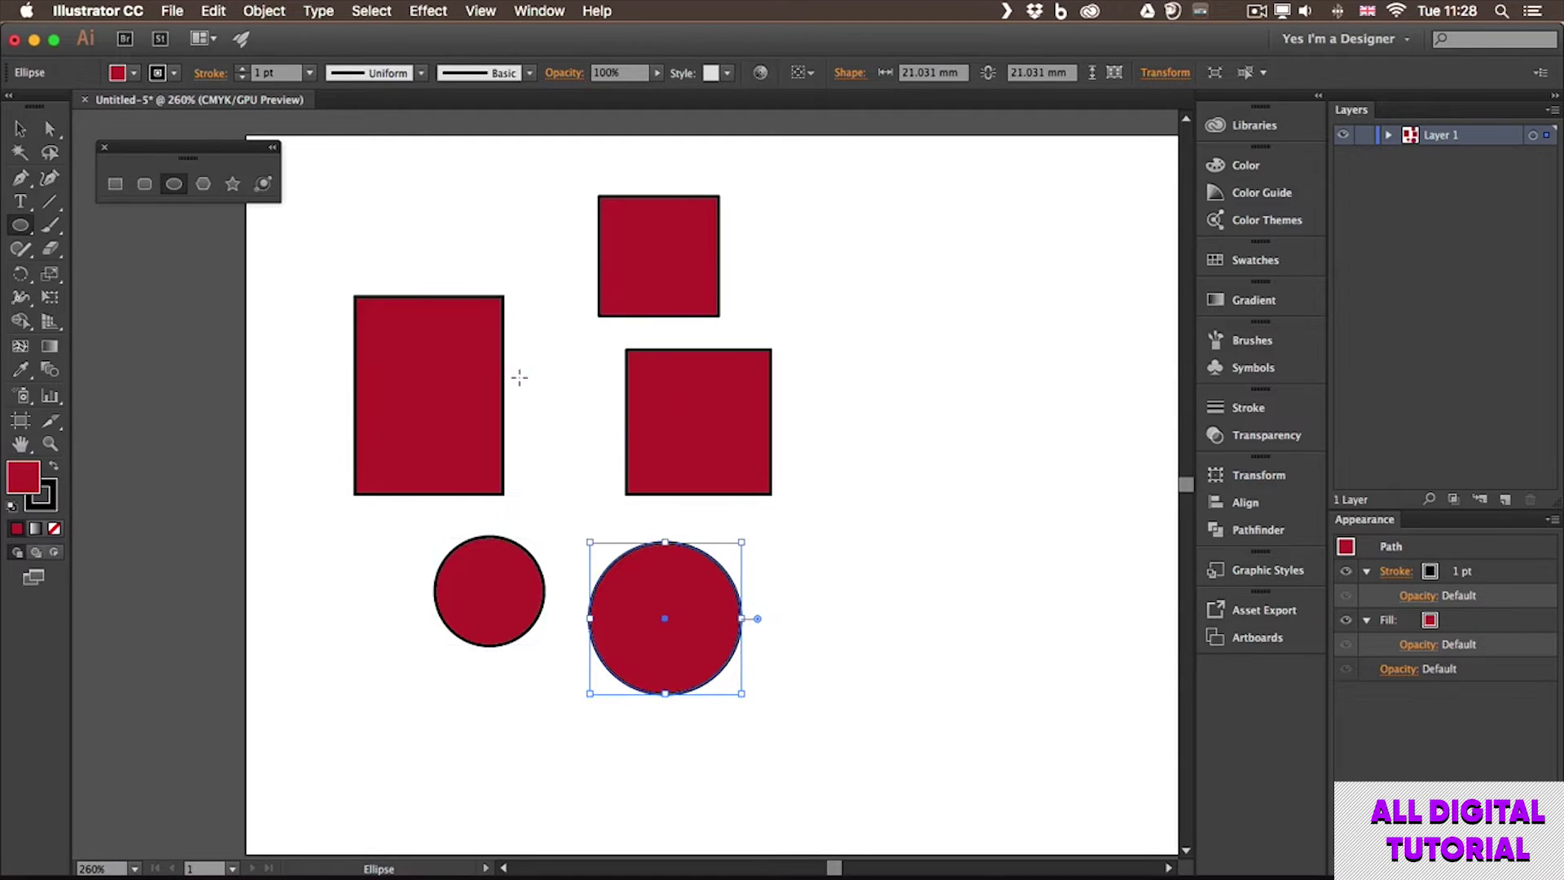
Step: Draw a circle about 23 mm in diameter, repositioning it while drawing so it sits to the right of the small square
{"action": "left_click_drag", "start_coordinate": [540, 380], "coordinate": [963, 365]}
{"action": "key", "text": "space"}
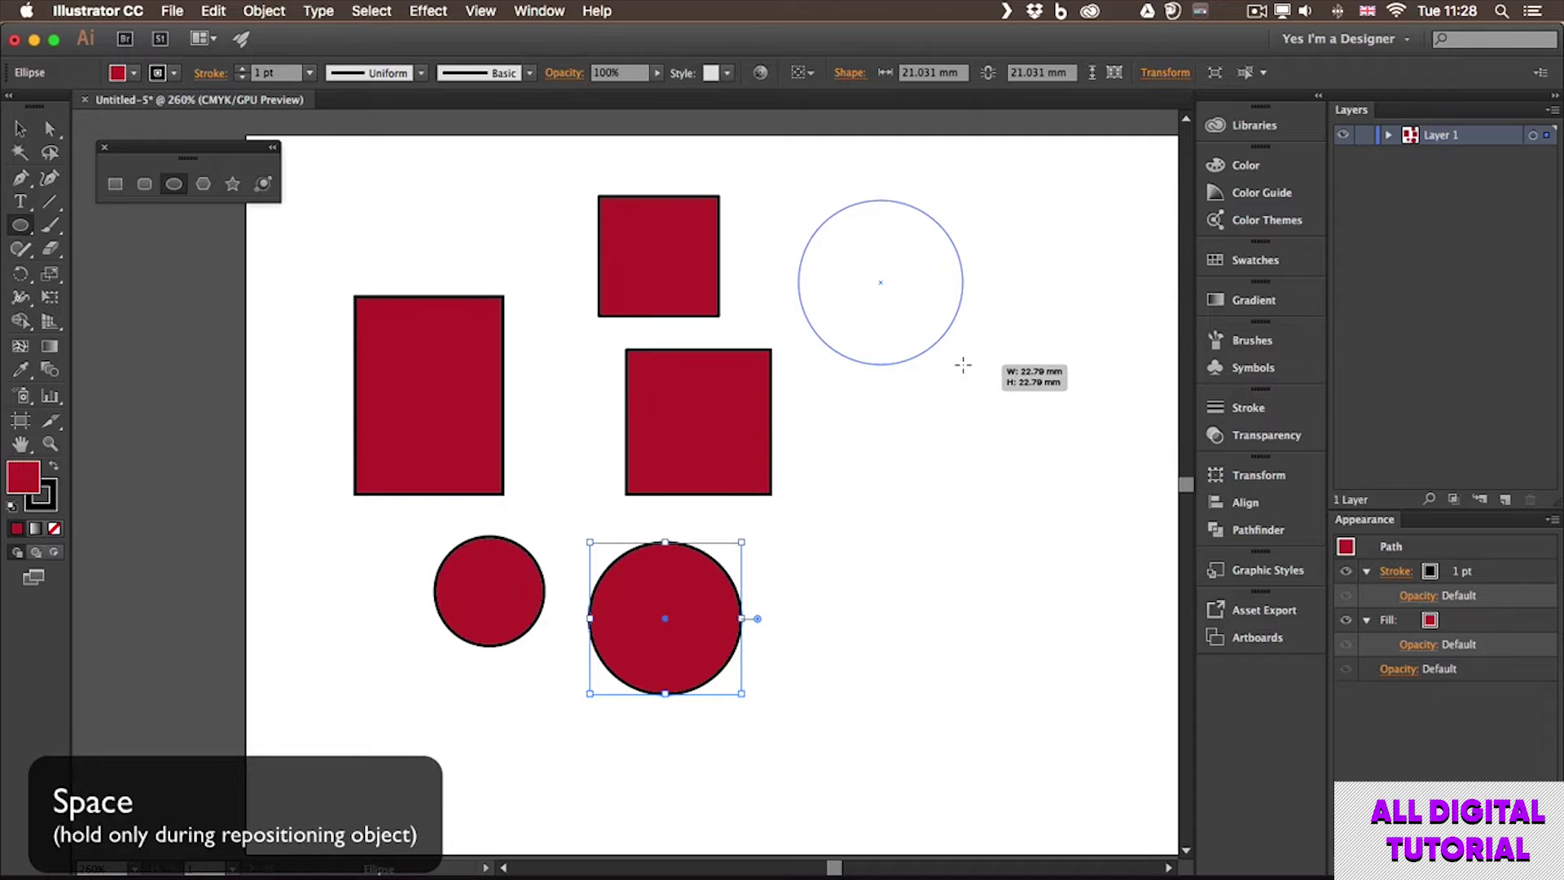
{"action": "left_click_drag", "start_coordinate": [962, 365], "coordinate": [962, 365]}
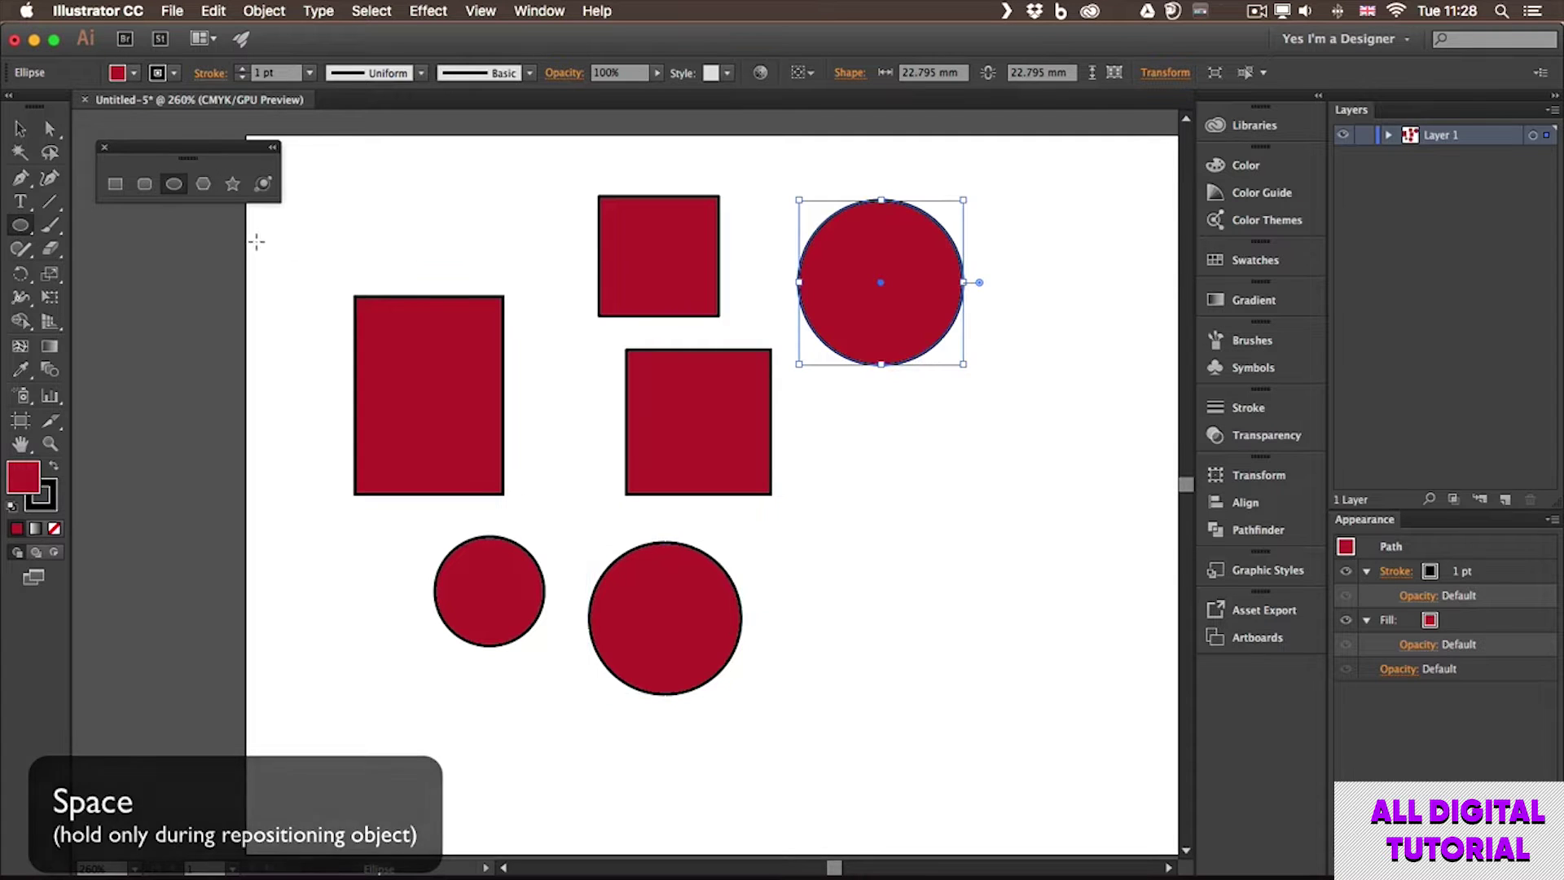
Step: Draw a wide rounded rectangle above the tall rectangle, adjusting its corner radius while drawing to leave small rounded corners
{"action": "left_click", "coordinate": [144, 184]}
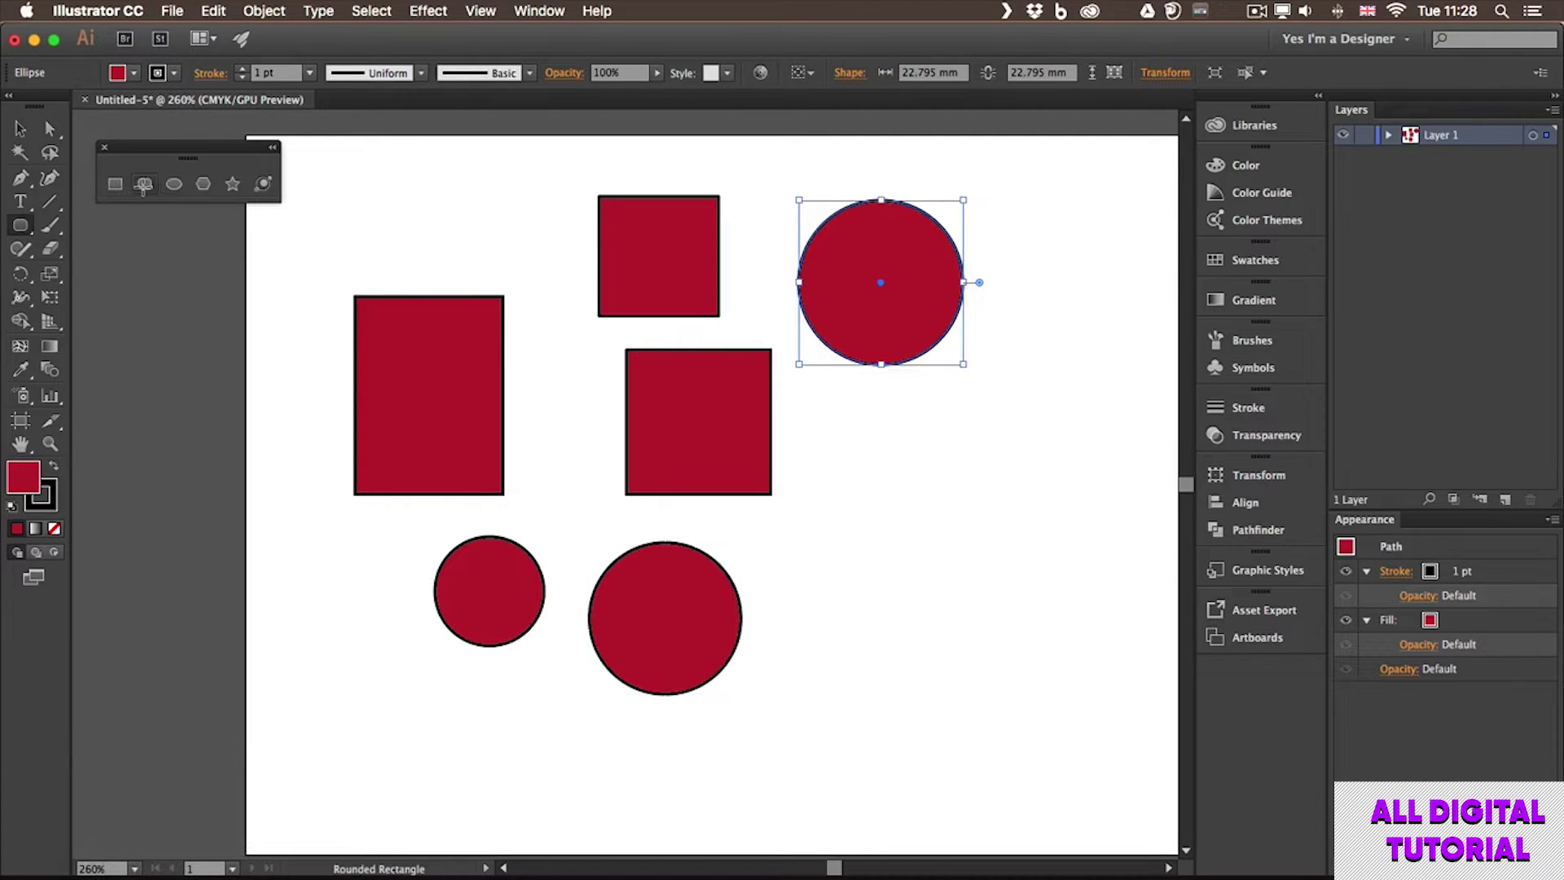
{"action": "left_click_drag", "start_coordinate": [378, 186], "coordinate": [563, 278]}
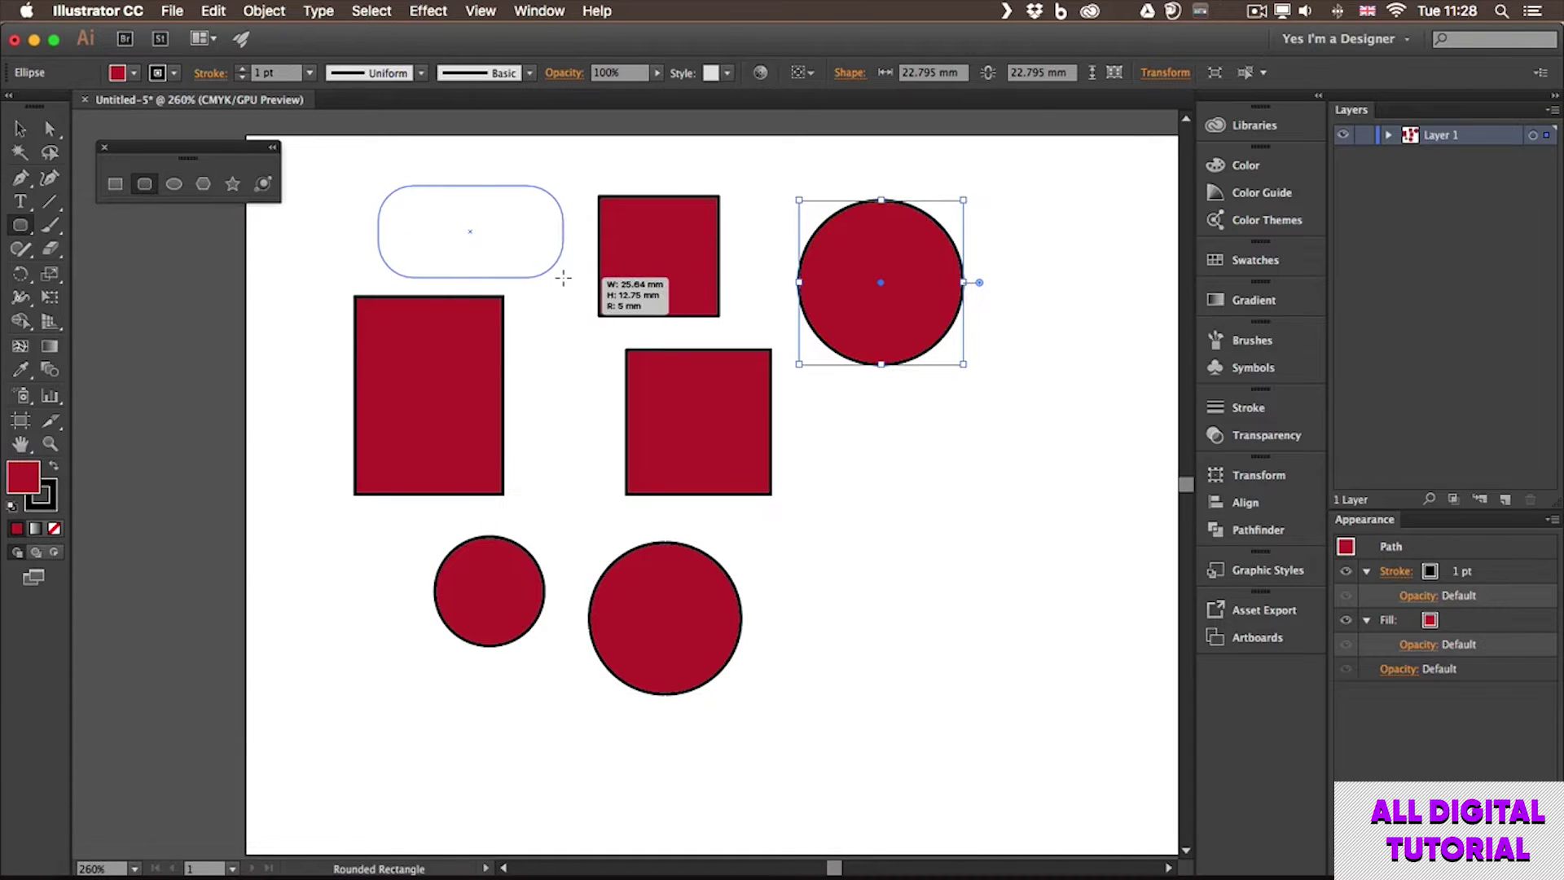
{"action": "key", "text": "Up"}
{"action": "mouse_move", "coordinate": [562, 278]}
{"action": "left_mouse_down"}
{"action": "mouse_move", "coordinate": [521, 275]}
{"action": "mouse_move", "coordinate": [544, 276]}
{"action": "left_mouse_up"}
{"action": "key", "text": "Down"}
{"action": "key", "text": "Down"}
{"action": "key", "text": "Down"}
{"action": "key", "text": "Down"}
{"action": "key", "text": "Down"}
{"action": "key", "text": "Down"}
{"action": "key", "text": "Down"}
{"action": "key", "text": "Down"}
{"action": "key", "text": "Down"}
{"action": "key", "text": "Down"}
{"action": "key", "text": "Down"}
{"action": "key", "text": "Down"}
Step: Draw a slightly rotated seven-sided polygon about 24.5 mm wide below the upper-right circle, adjusting its side count while drawing
{"action": "left_click", "coordinate": [204, 186]}
{"action": "mouse_move", "coordinate": [825, 470]}
{"action": "left_mouse_down"}
{"action": "mouse_move", "coordinate": [847, 505]}
{"action": "mouse_move", "coordinate": [827, 535]}
{"action": "mouse_move", "coordinate": [880, 519]}
{"action": "mouse_move", "coordinate": [936, 534]}
{"action": "mouse_move", "coordinate": [967, 585]}
{"action": "mouse_move", "coordinate": [992, 580]}
{"action": "left_mouse_up"}
{"action": "key", "text": "Up"}
{"action": "key", "text": "Down"}
{"action": "key", "text": "Down"}
{"action": "key", "text": "Down"}
{"action": "key", "text": "space"}
{"action": "key", "text": "Down"}
{"action": "key", "text": "Up"}
{"action": "key", "text": "Up"}
{"action": "key", "text": "Up"}
{"action": "key", "text": "Up"}
{"action": "key", "text": "Up"}
{"action": "key", "text": "Up"}
{"action": "key", "text": "Down"}
{"action": "key", "text": "Down"}
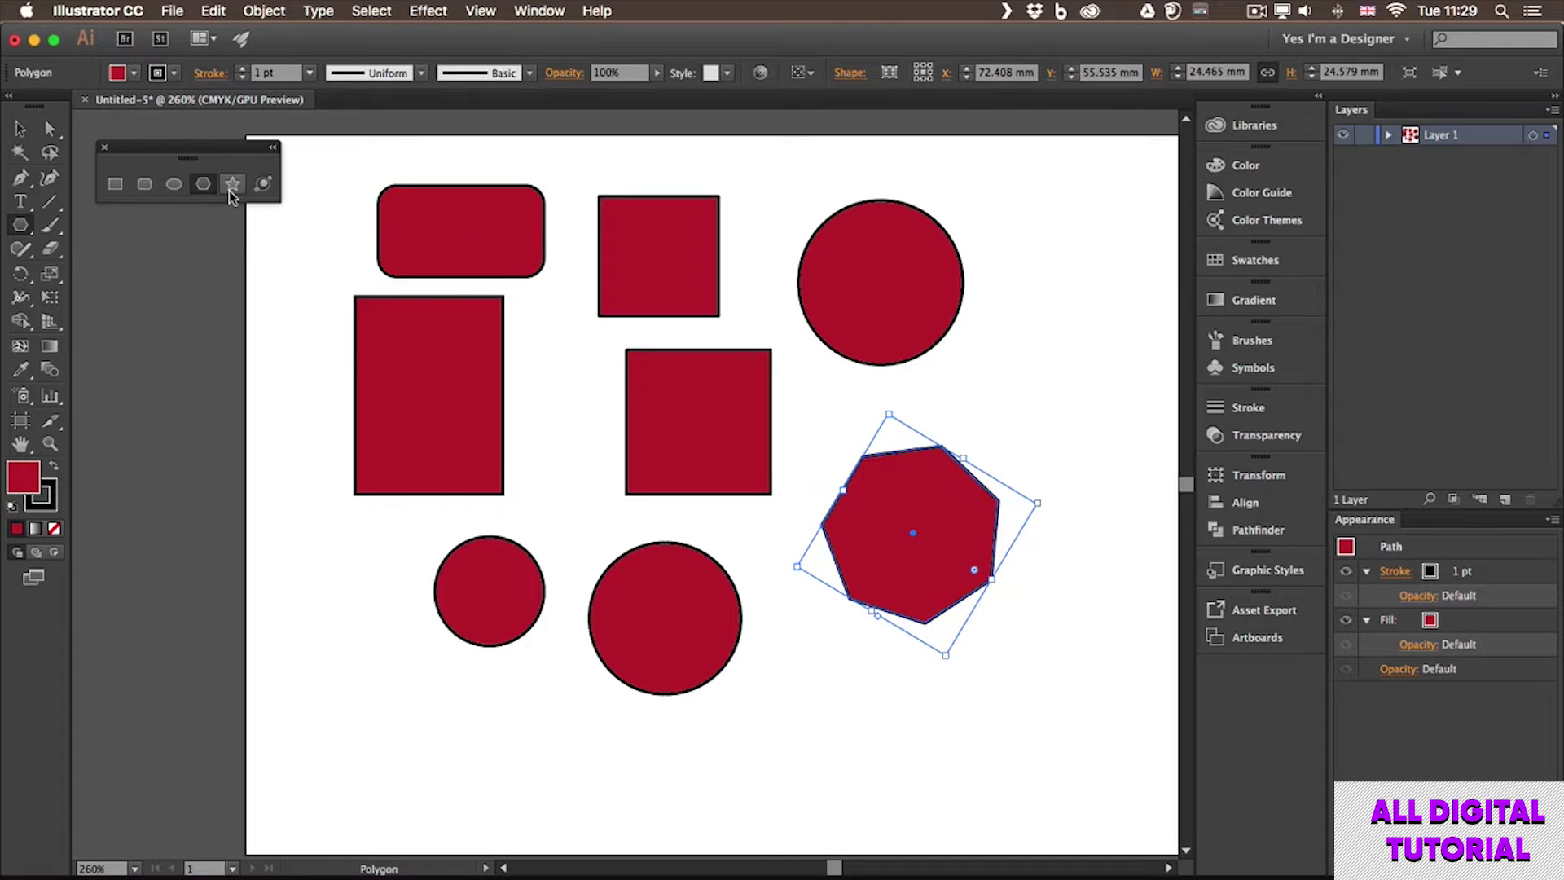
Step: Draw a five-pointed star about 25 mm wide and 24 mm high below the heptagon, adjusting its point count and inner radius while drawing
{"action": "left_click", "coordinate": [232, 185]}
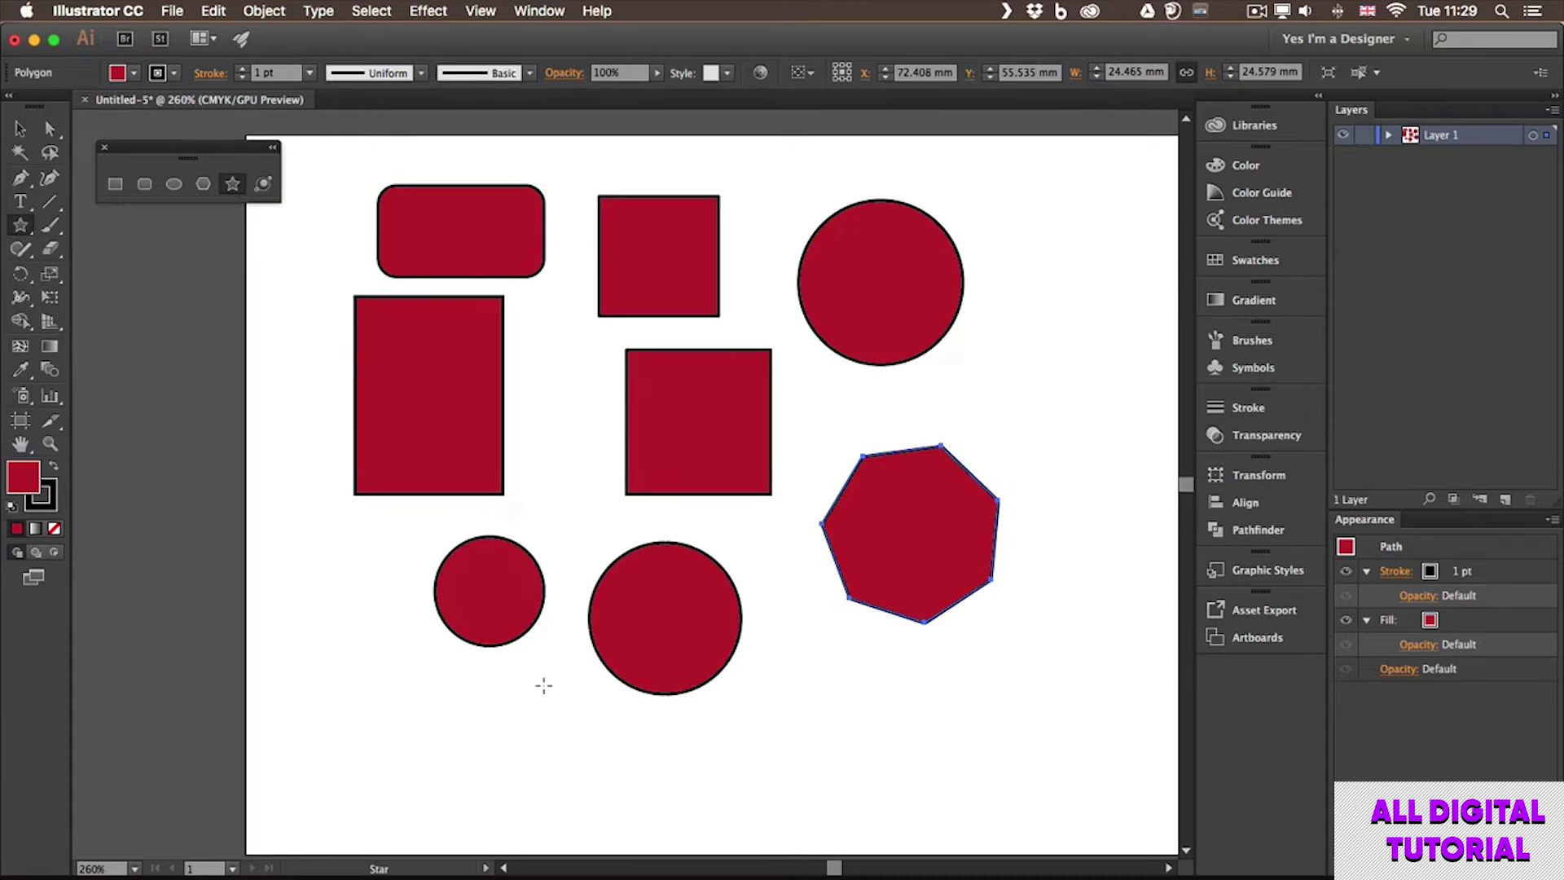
{"action": "left_click_drag", "start_coordinate": [836, 705], "coordinate": [871, 740]}
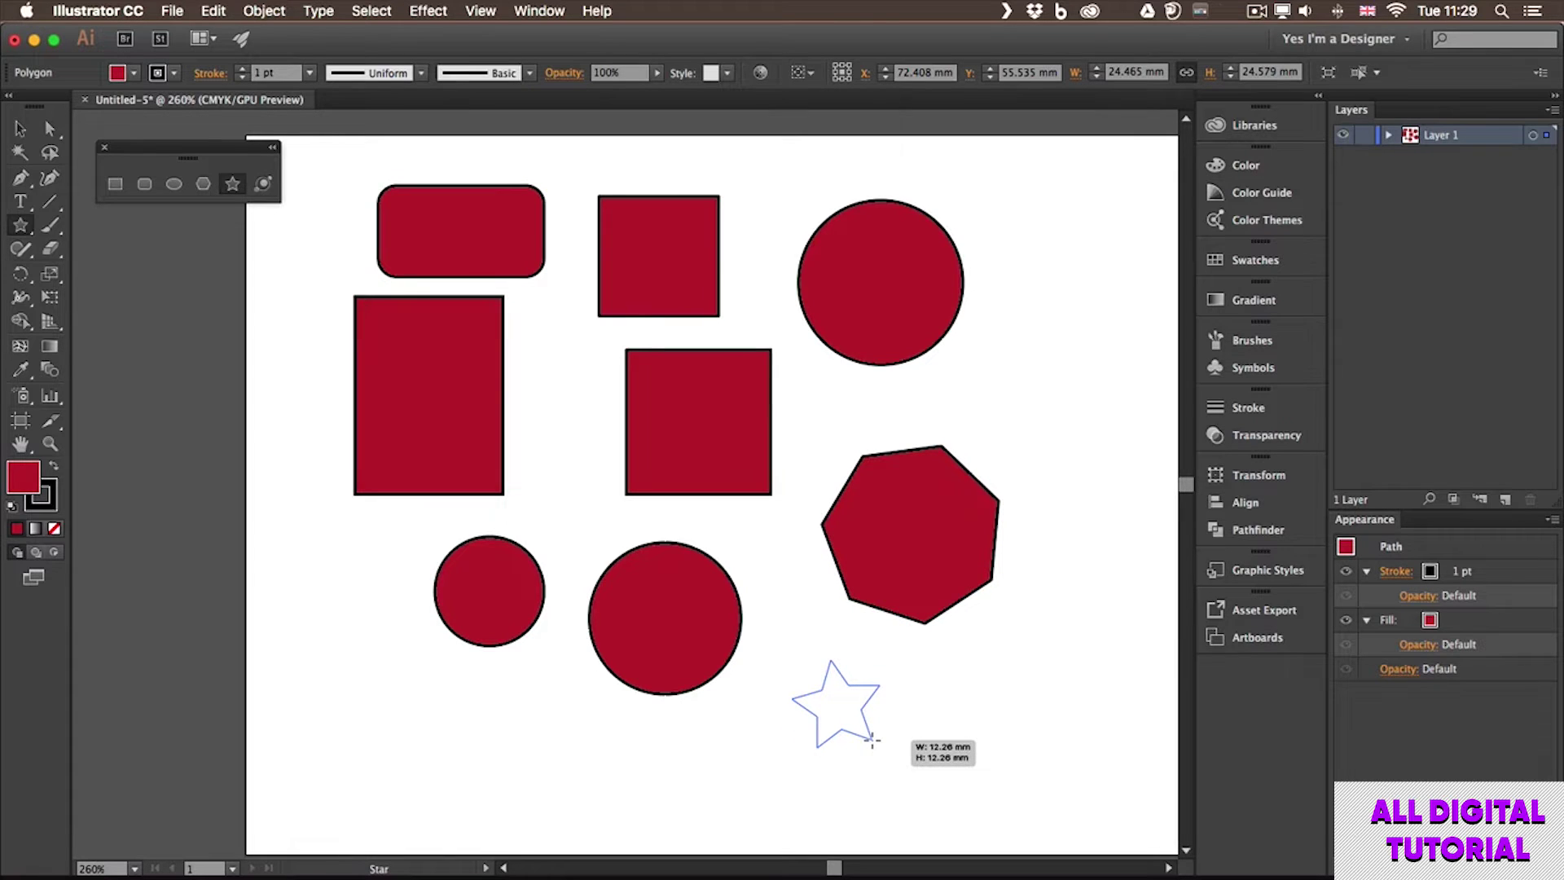
{"action": "key", "text": "Up"}
{"action": "left_click_drag", "start_coordinate": [872, 739], "coordinate": [869, 804]}
{"action": "key", "text": "Up"}
{"action": "key", "text": "Down"}
{"action": "key", "text": "Down"}
{"action": "key", "text": "Down"}
{"action": "key", "text": "Down"}
{"action": "key", "text": "Up"}
{"action": "key", "text": "Up"}
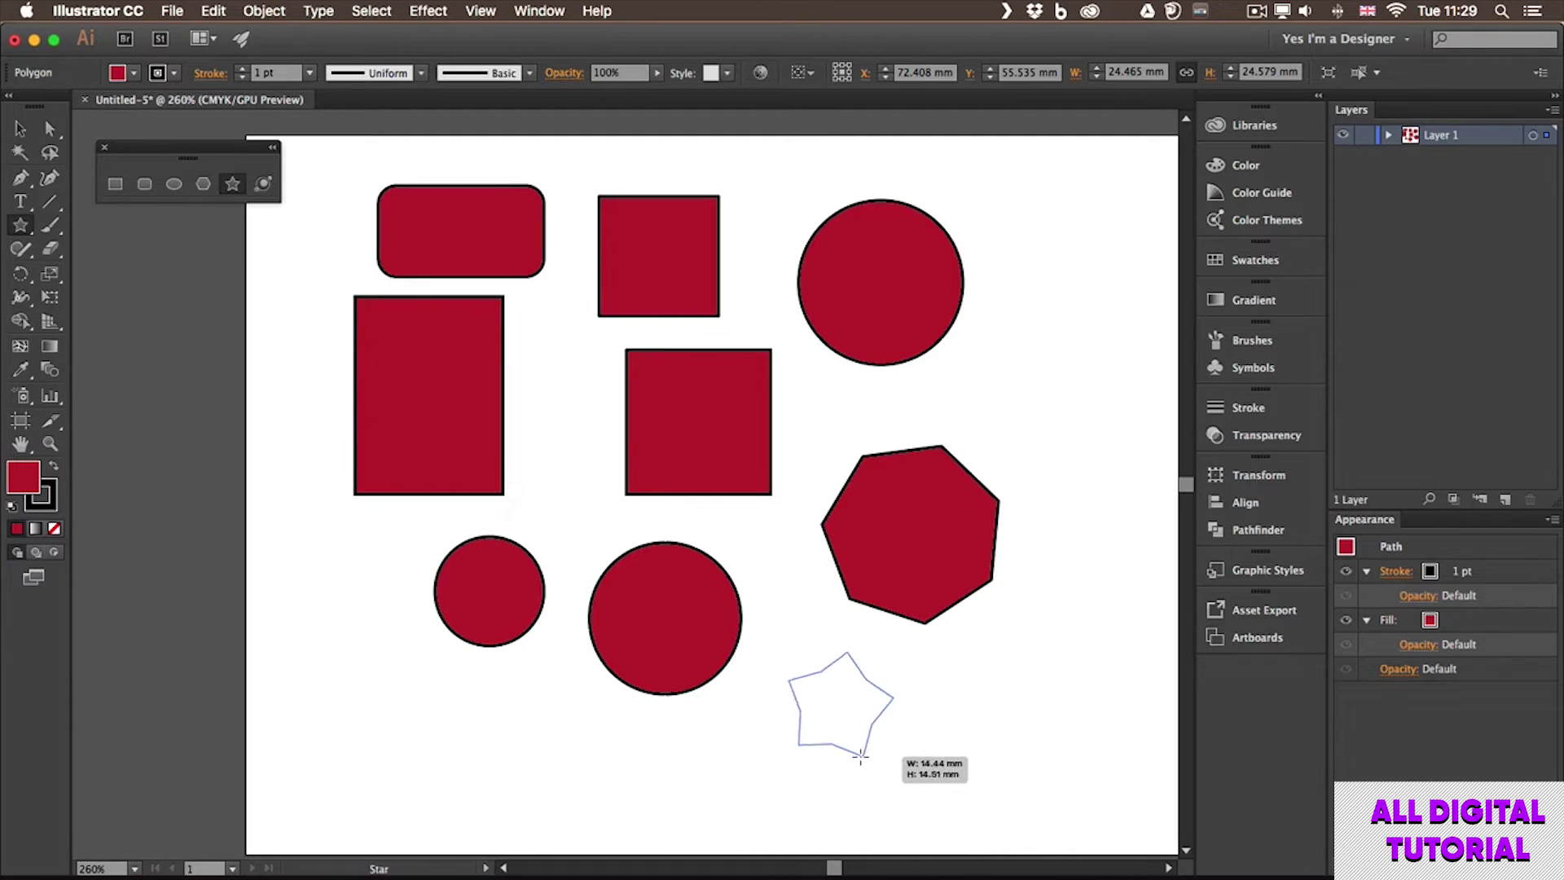
{"action": "left_click_drag", "start_coordinate": [869, 757], "coordinate": [906, 784]}
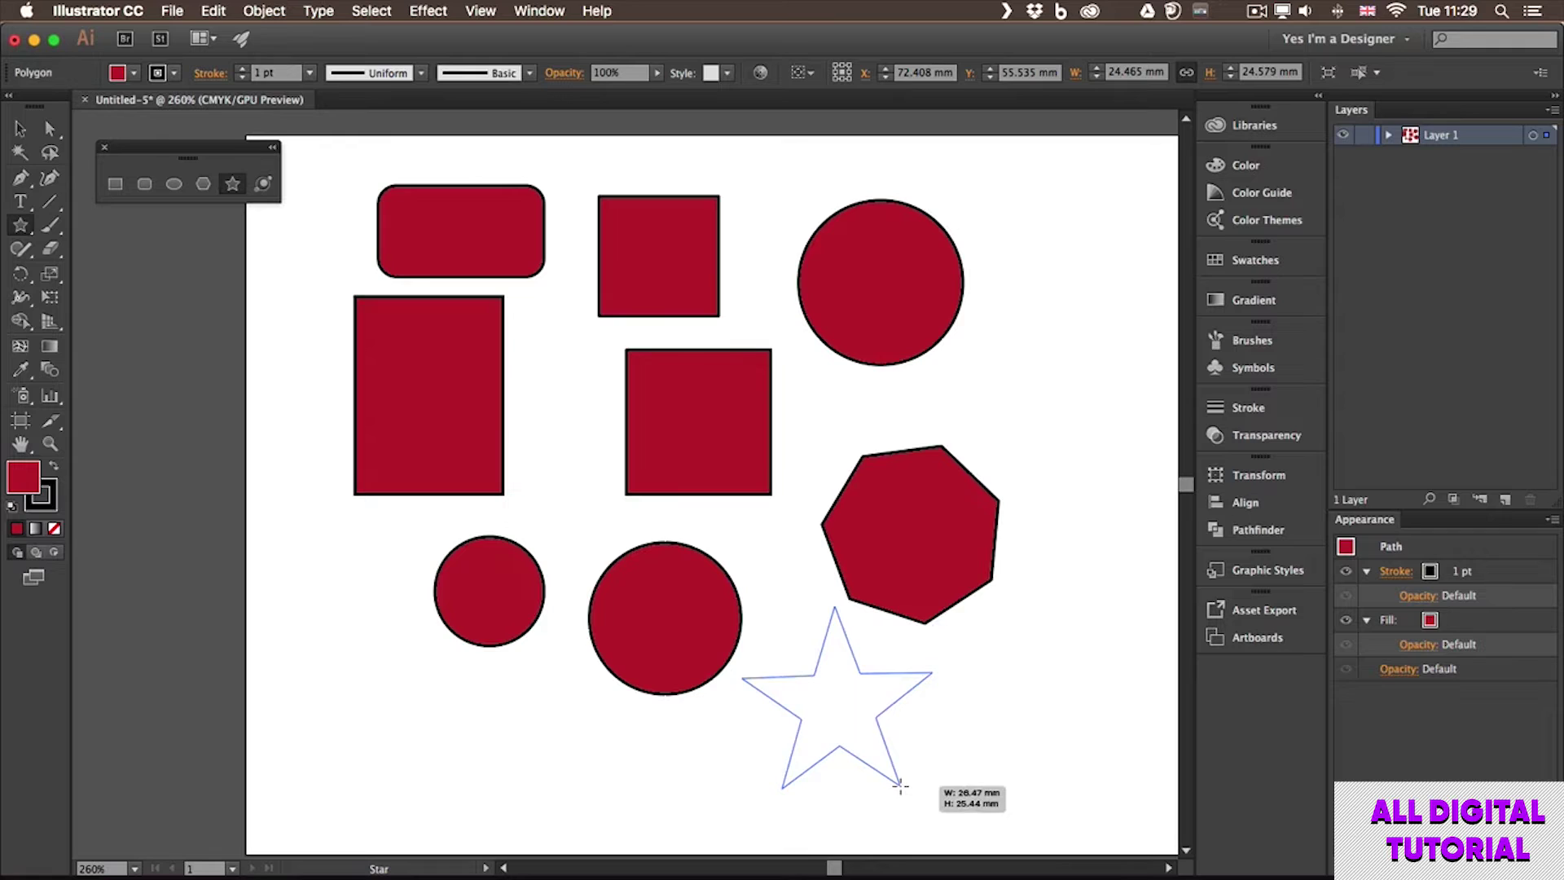
{"action": "left_click_drag", "start_coordinate": [900, 786], "coordinate": [896, 785]}
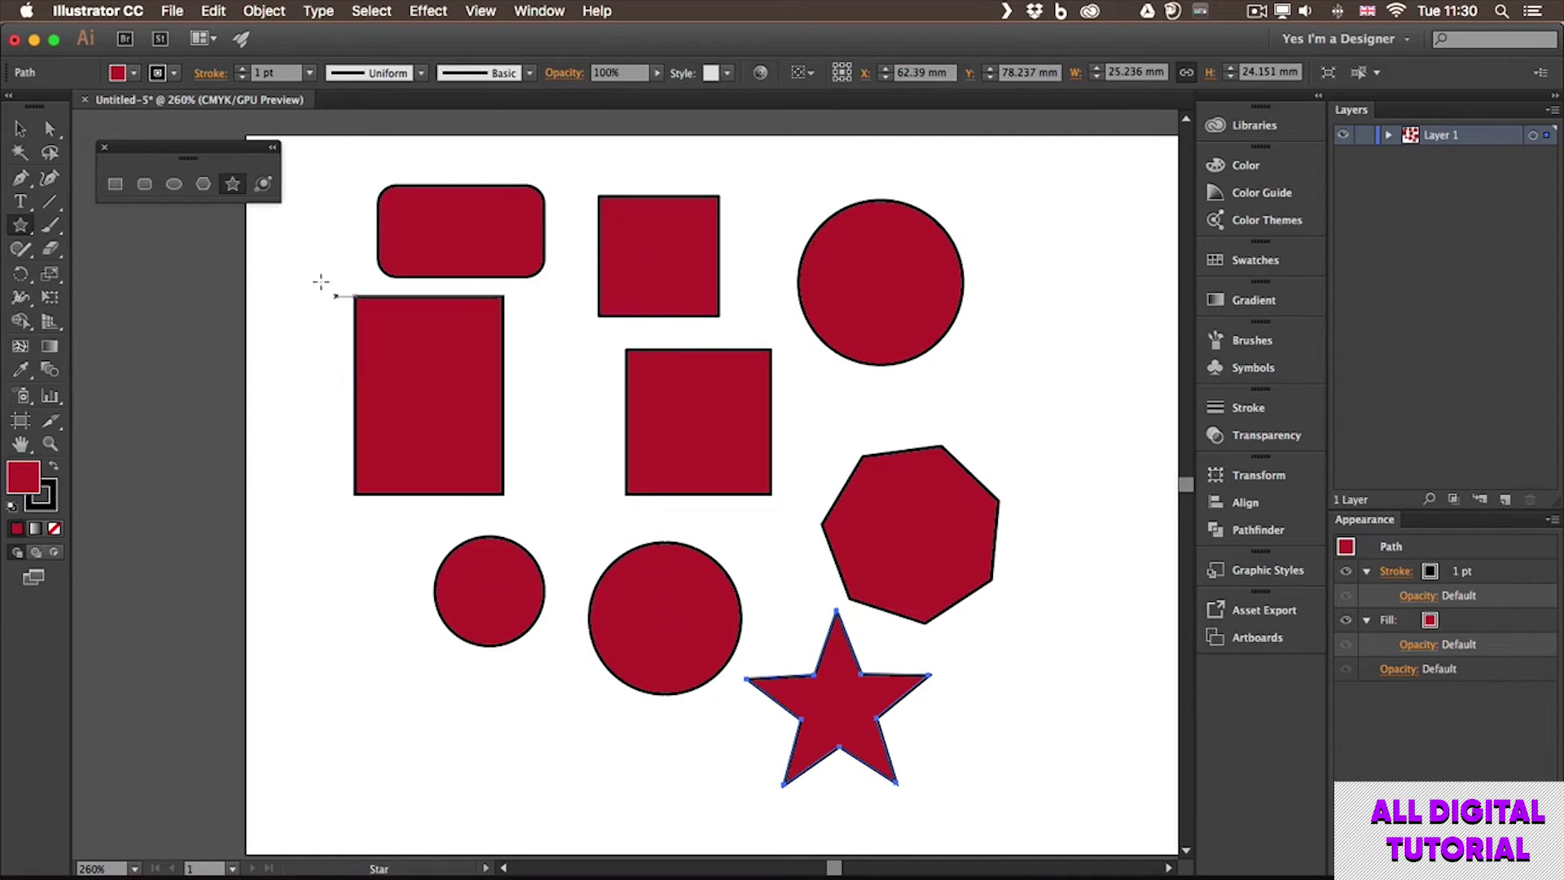
Step: Select the tall rectangle as a whole object, and move the star to the right of the upper-right circle
{"action": "left_click", "coordinate": [20, 128]}
{"action": "left_click", "coordinate": [378, 358]}
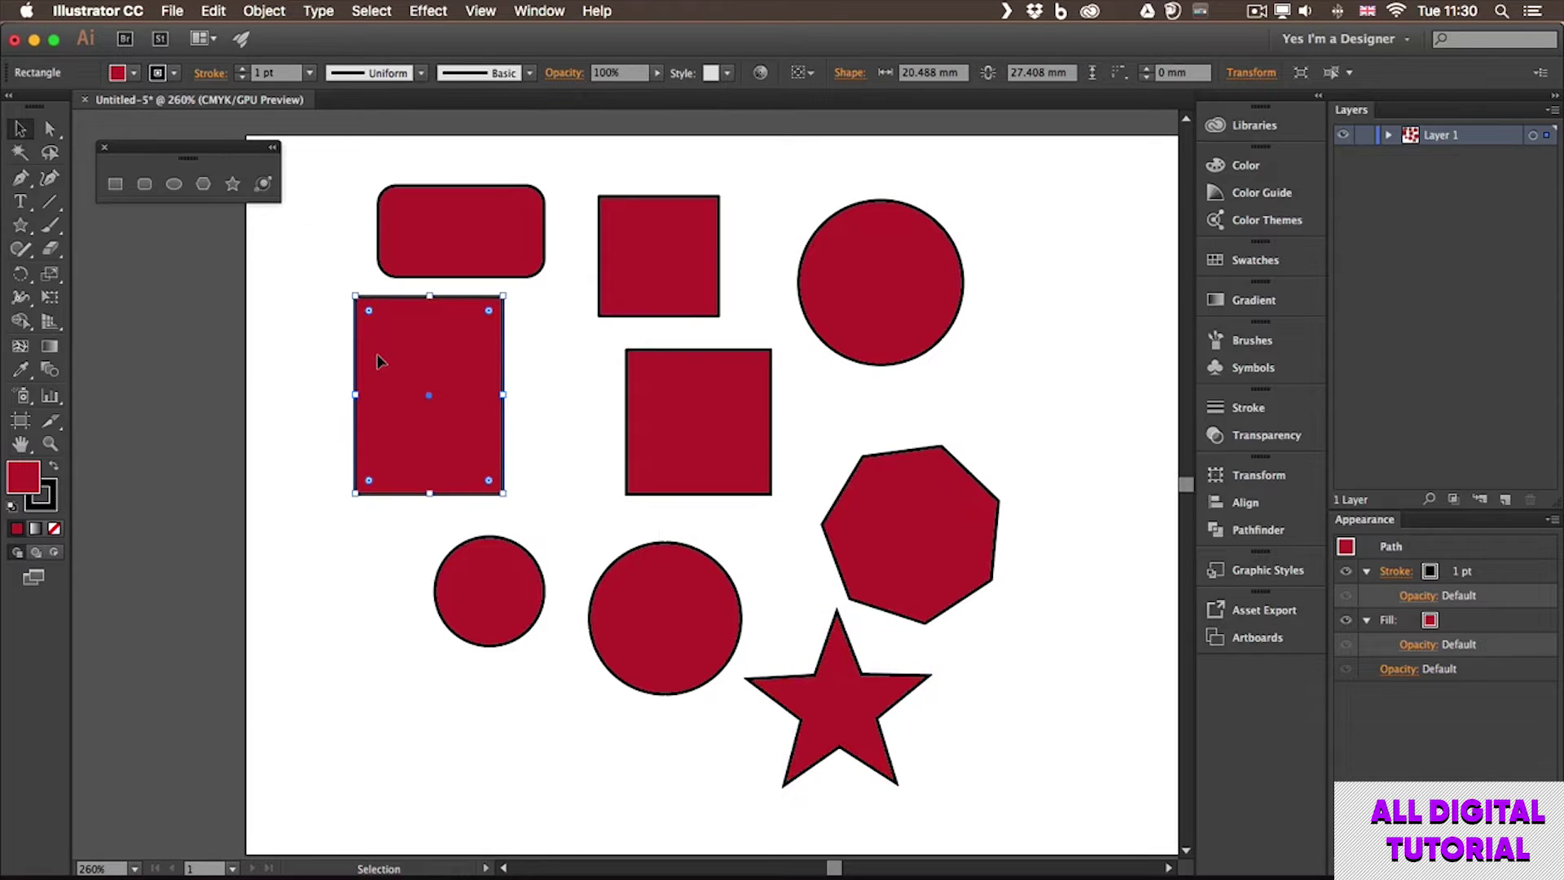
{"action": "left_click_drag", "start_coordinate": [828, 654], "coordinate": [1065, 289]}
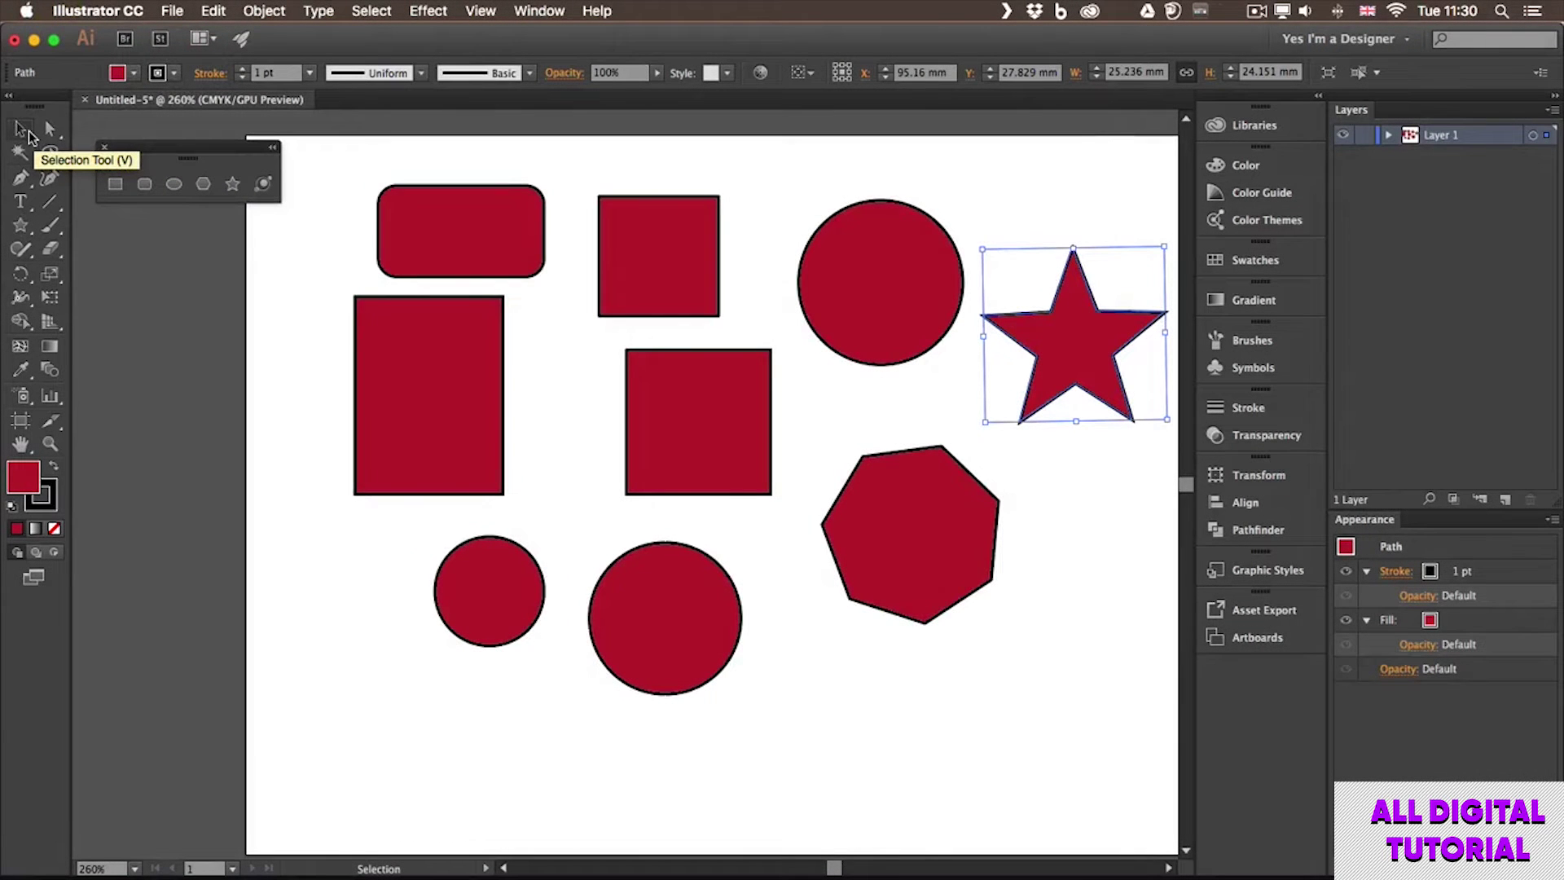
Step: Stretch the star's top point straight up to about Y 8.6 mm using the Direct Selection tool
{"action": "left_click", "coordinate": [49, 129]}
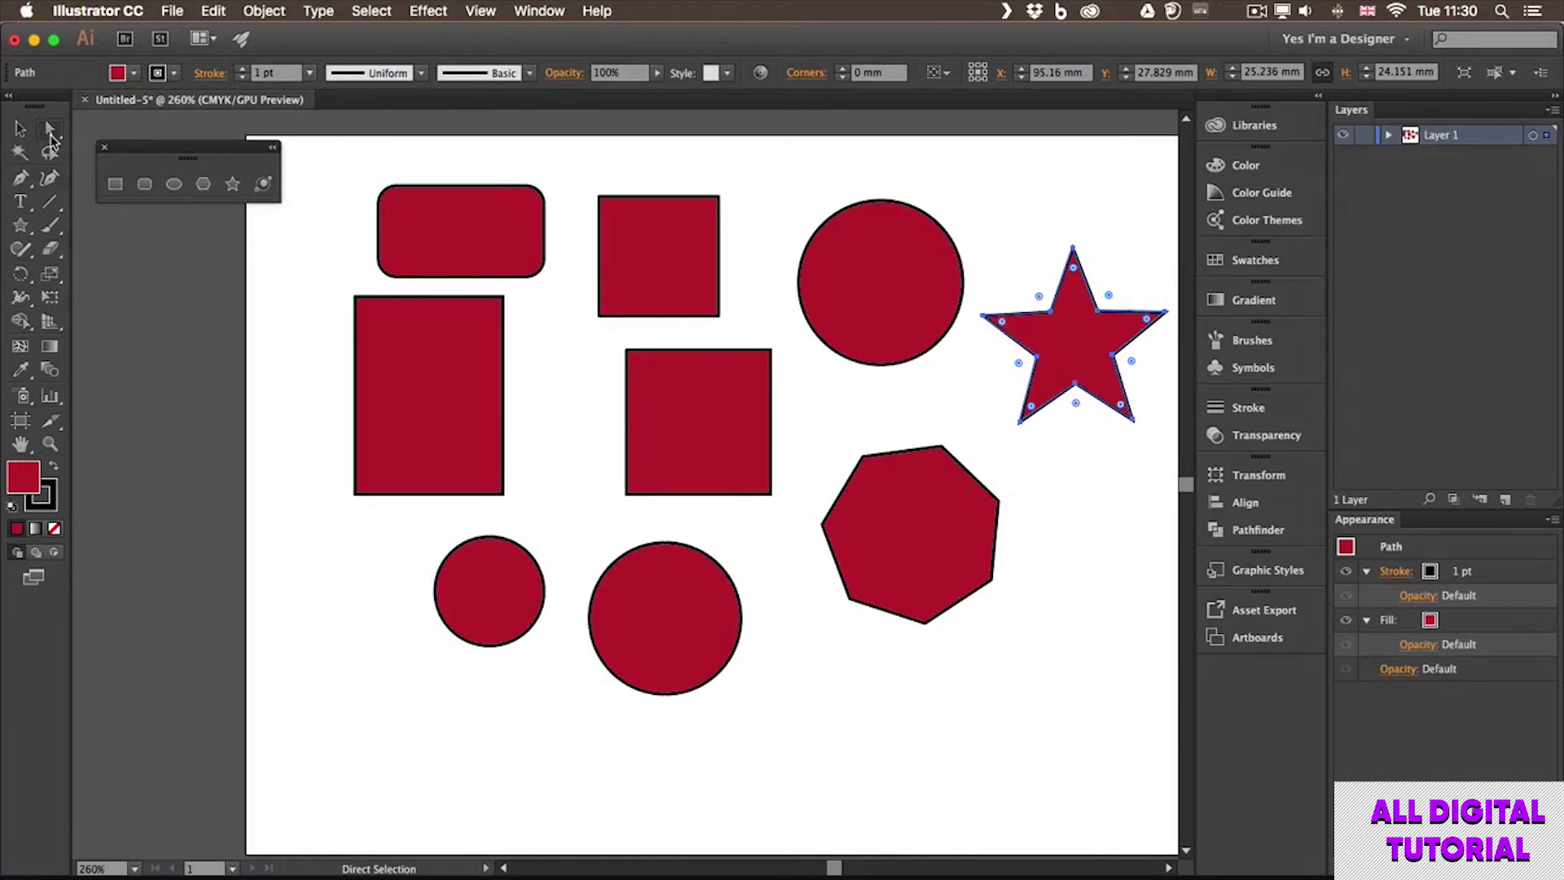
{"action": "left_click", "coordinate": [1073, 249]}
{"action": "left_click_drag", "start_coordinate": [1074, 248], "coordinate": [1073, 193]}
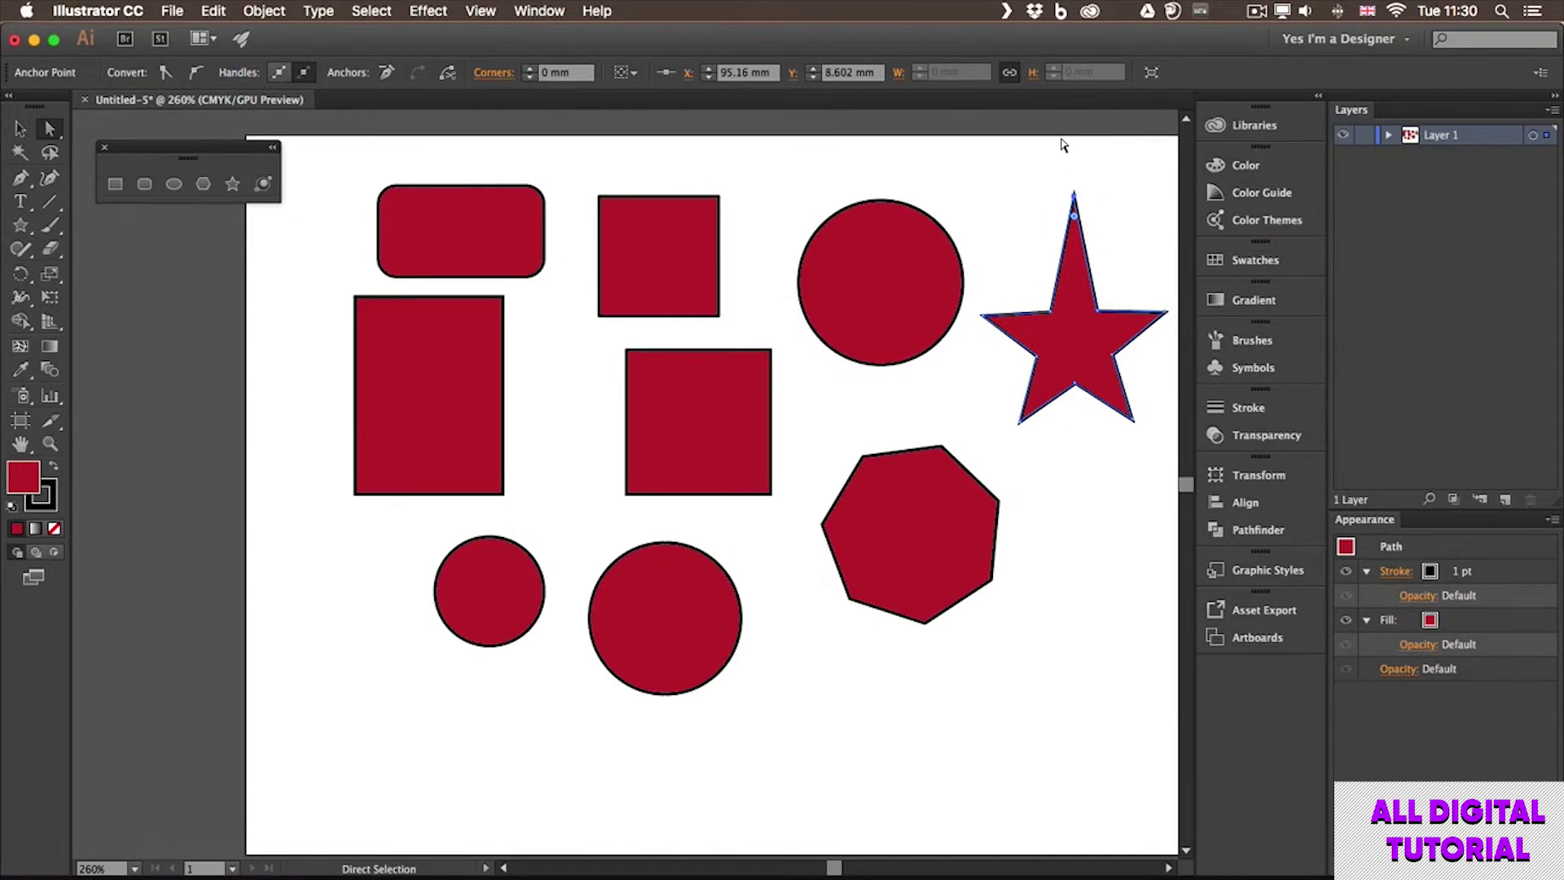
Step: Reshape the upper-right circle into a tall egg by moving its top anchor point upward and its bottom anchor slightly downward
{"action": "left_click", "coordinate": [883, 202]}
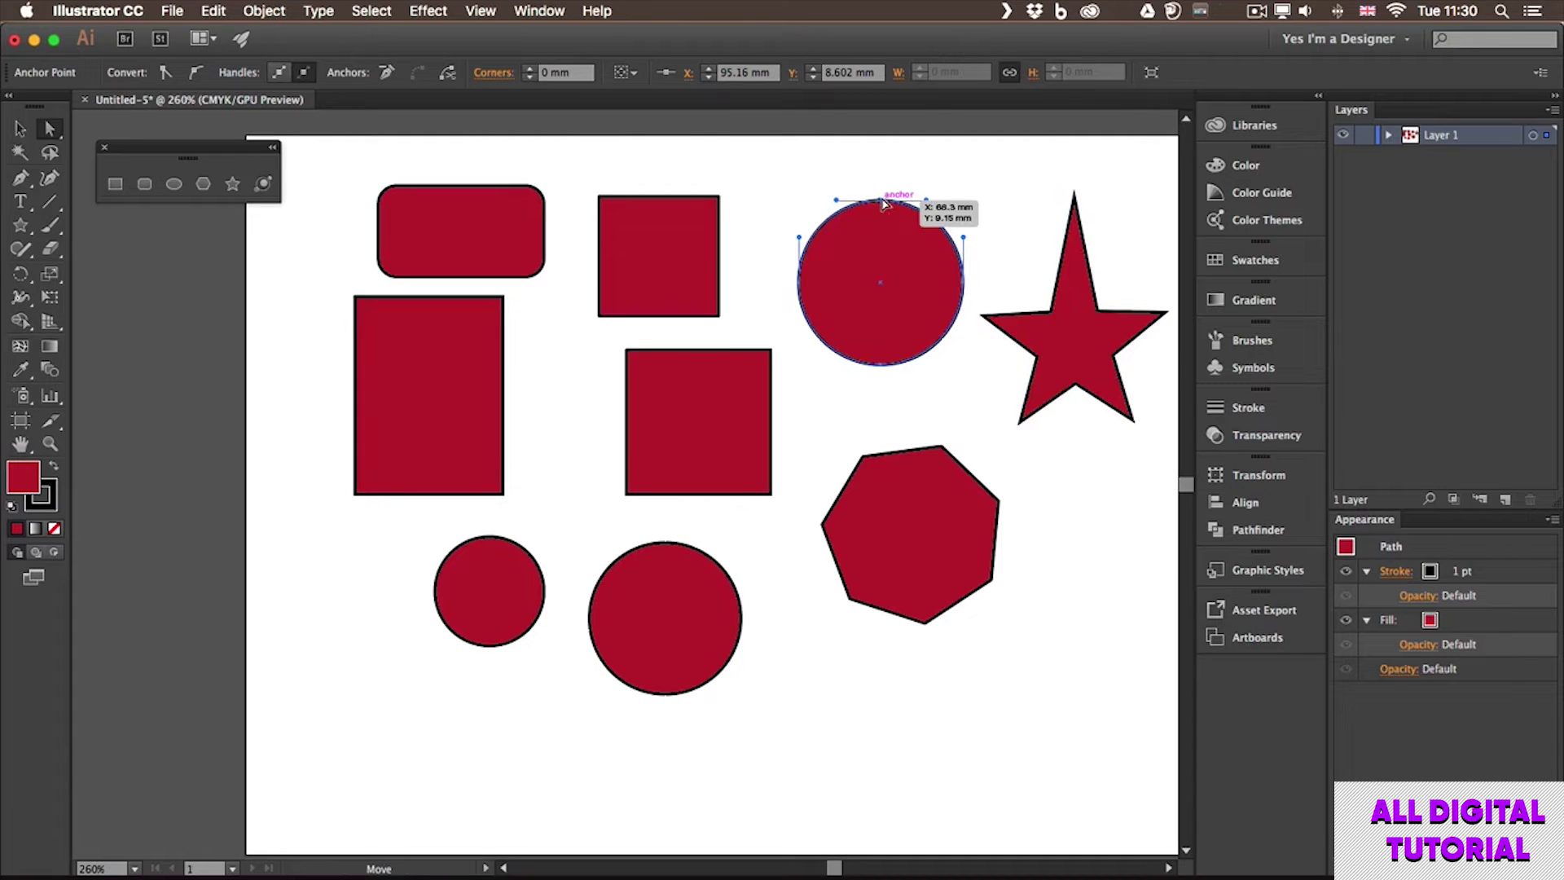
{"action": "left_click_drag", "start_coordinate": [883, 202], "coordinate": [882, 175]}
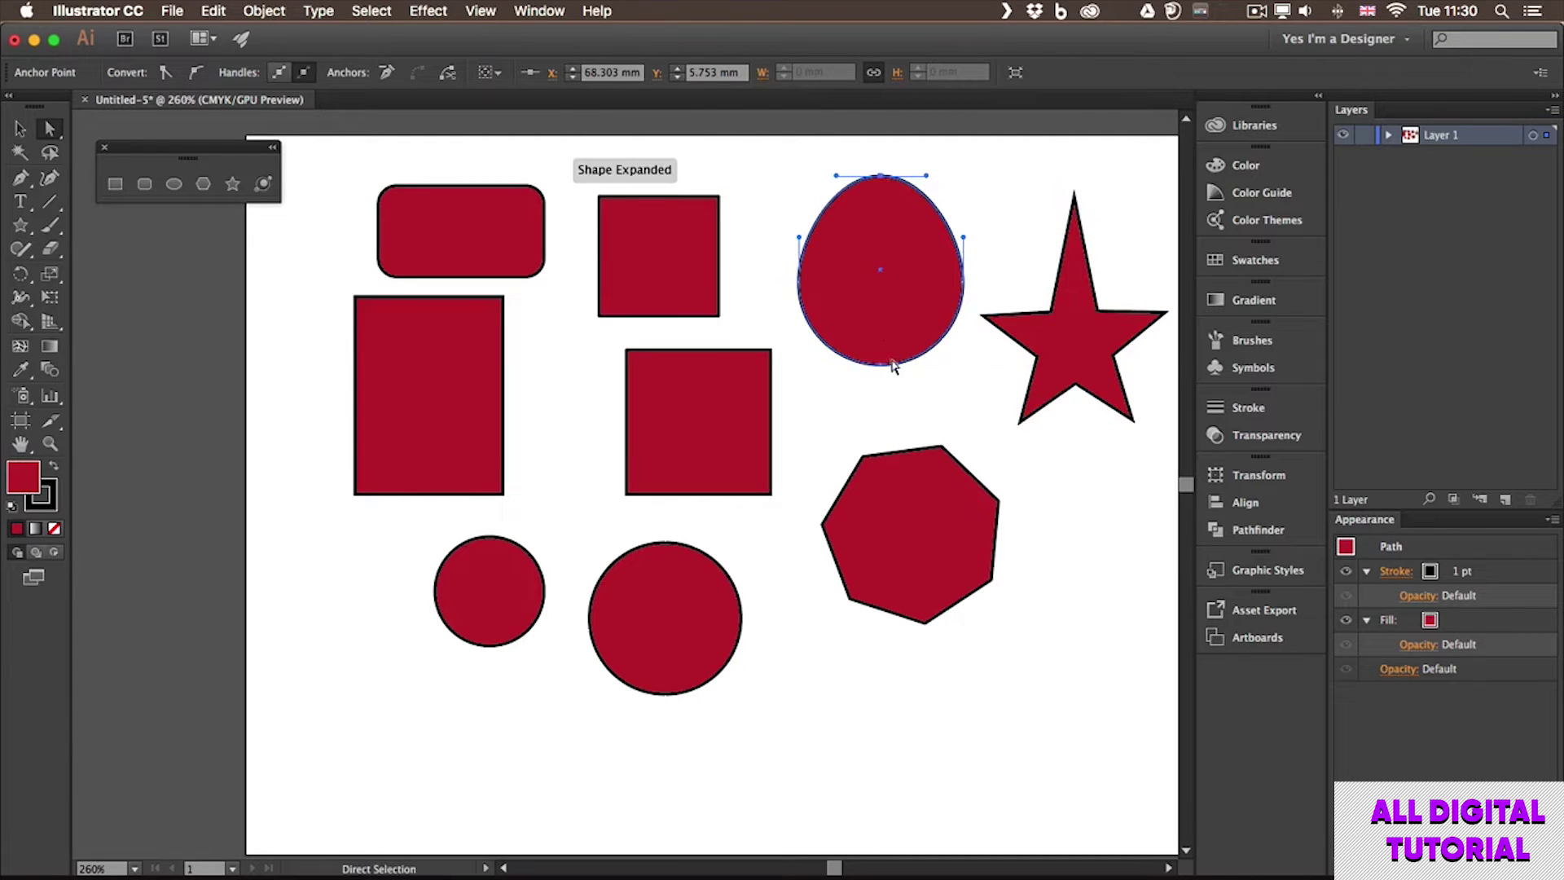
{"action": "left_click_drag", "start_coordinate": [882, 364], "coordinate": [882, 375]}
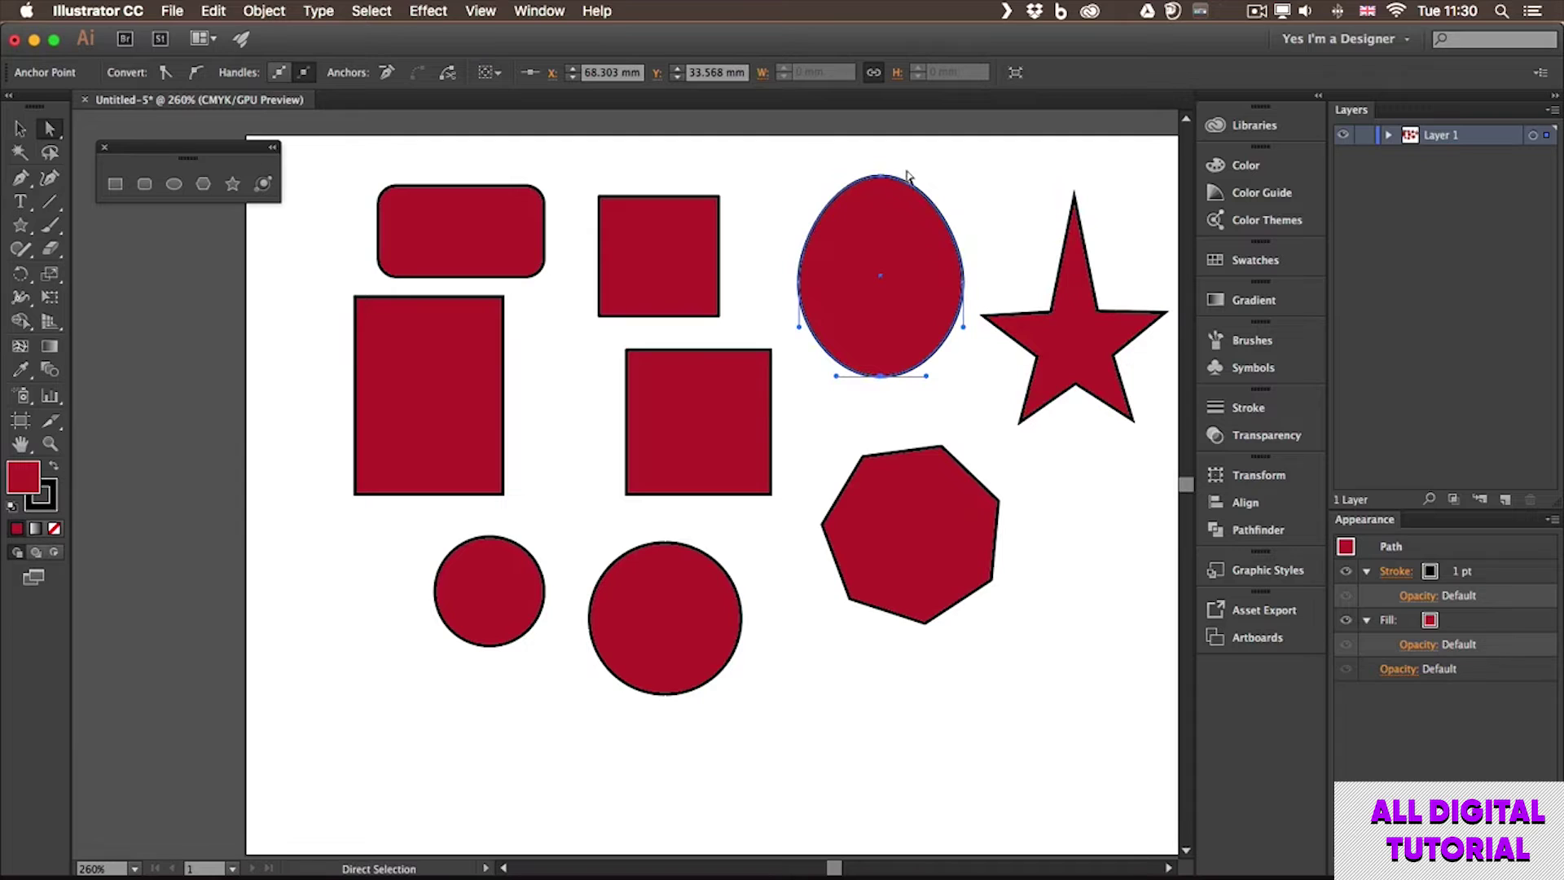
{"action": "left_click", "coordinate": [881, 176]}
{"action": "left_click_drag", "start_coordinate": [882, 176], "coordinate": [883, 149]}
Step: Pull the middle square's upper-right corner anchor inward to about X 38.4 mm, Y 45 mm, forming a pointed L shape
{"action": "left_click", "coordinate": [766, 354]}
{"action": "left_click_drag", "start_coordinate": [771, 351], "coordinate": [665, 459]}
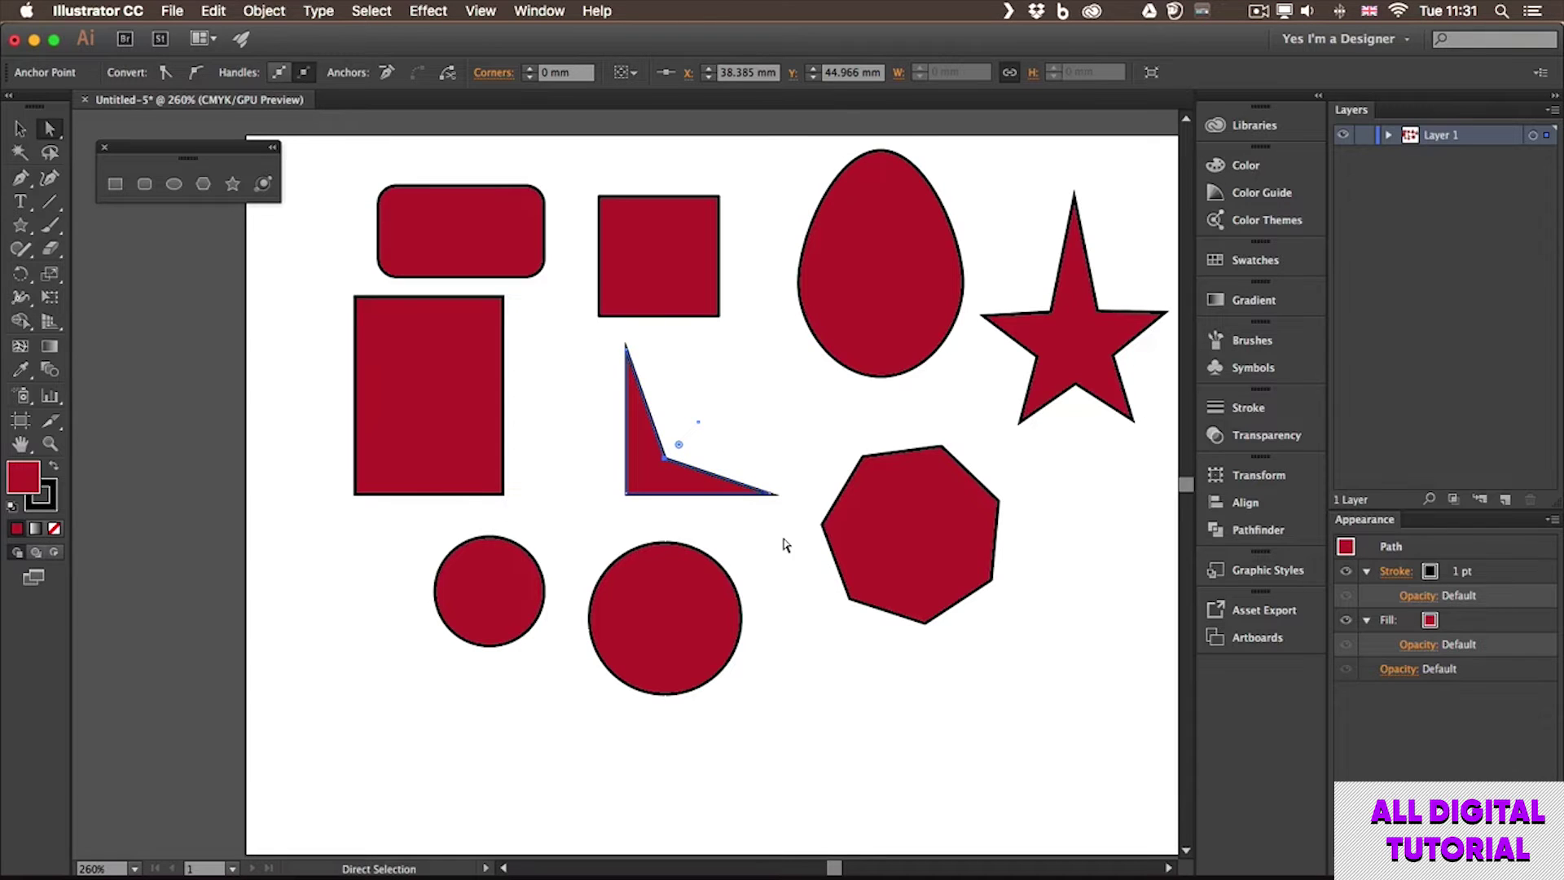
Step: Switch between the Direct Selection and Selection tools, finish on Direct Selection, and deselect the reshaped square
{"action": "key", "text": "a"}
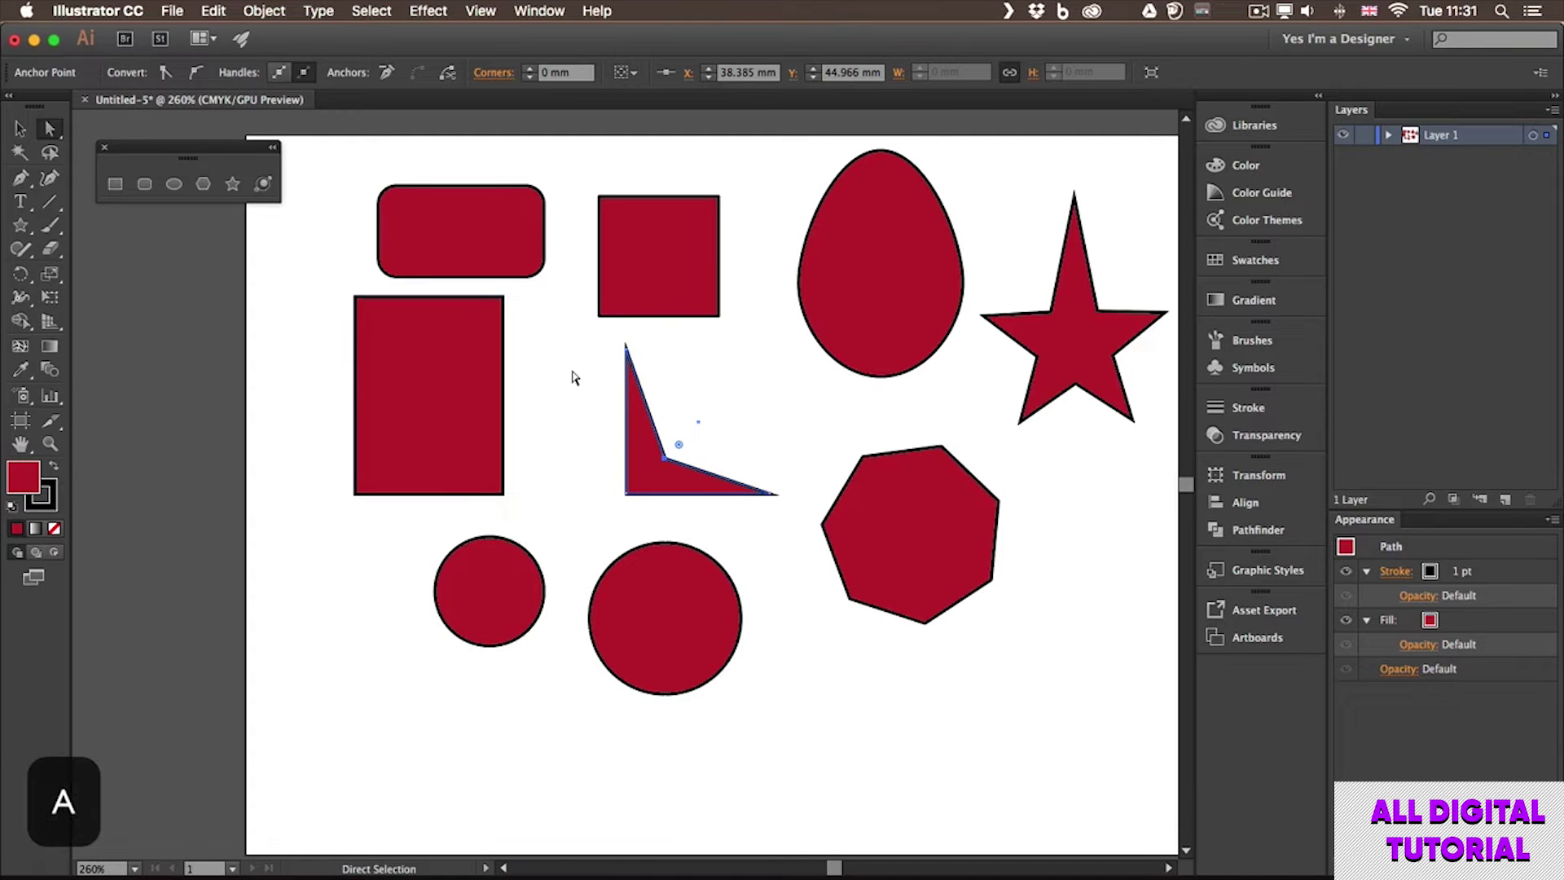
{"action": "key", "text": "v"}
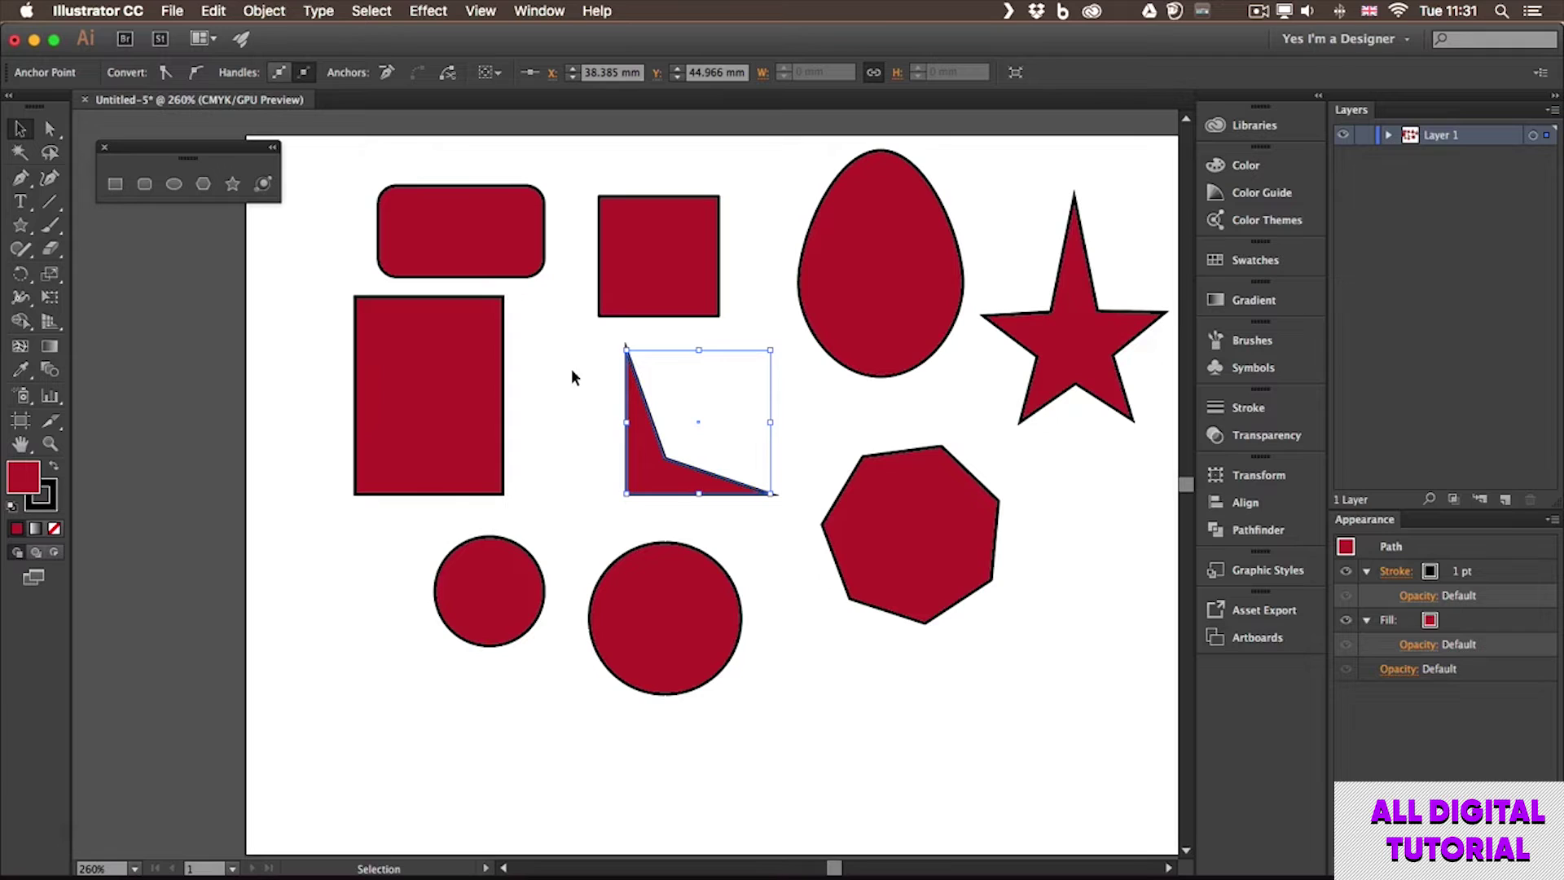
{"action": "key", "text": "a"}
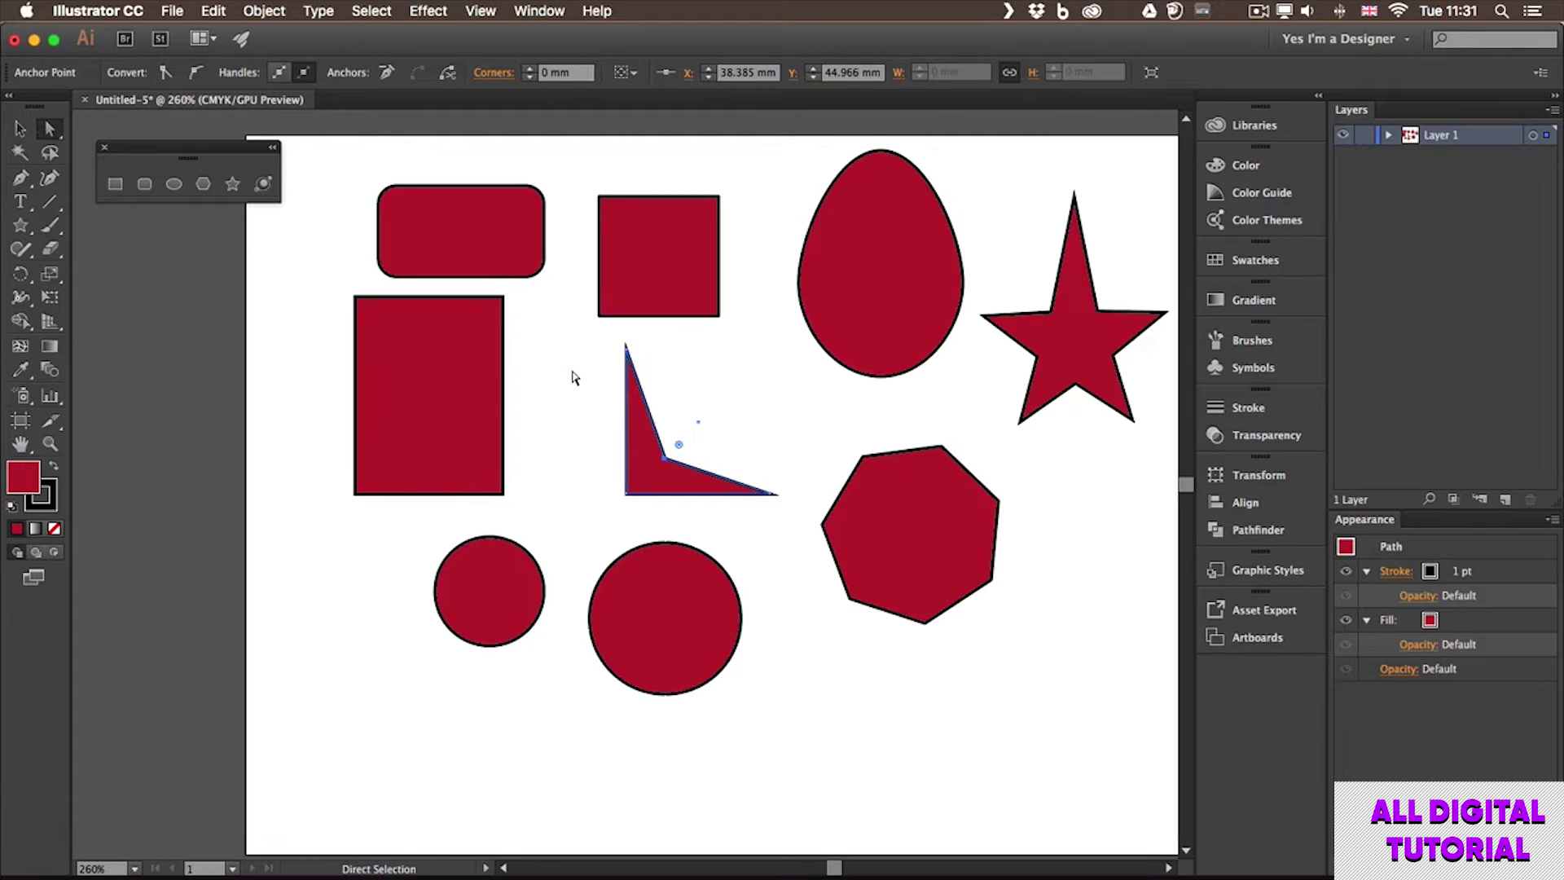
{"action": "left_click", "coordinate": [574, 377]}
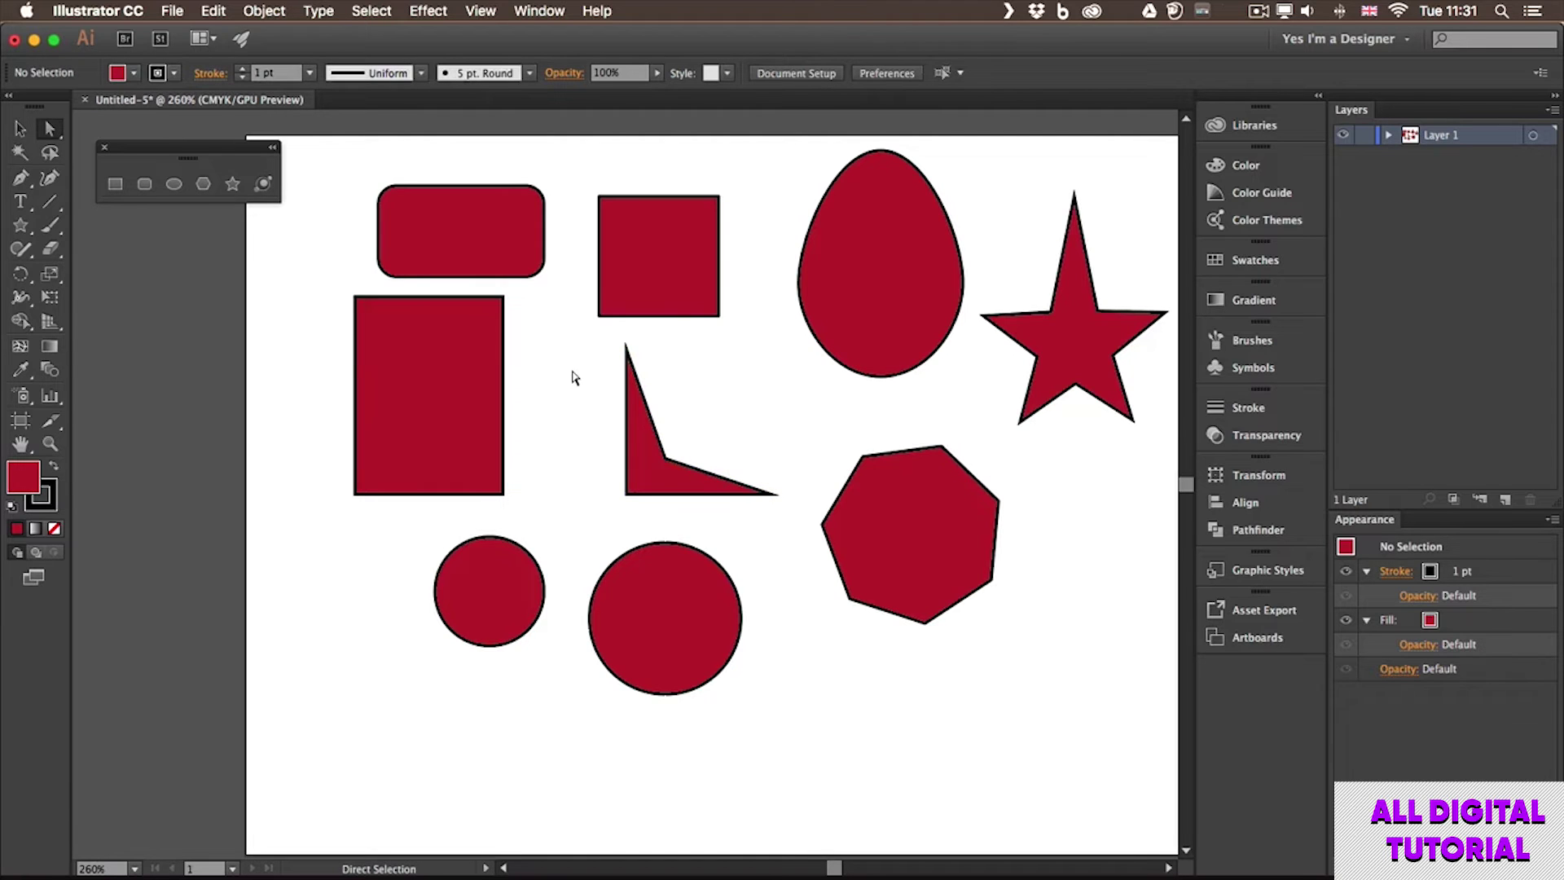
Step: Pull the L shape's lower-left corner anchor outward to about X 26.9 mm, Y 49.9 mm
{"action": "left_click", "coordinate": [626, 494]}
{"action": "left_click_drag", "start_coordinate": [627, 498], "coordinate": [581, 493]}
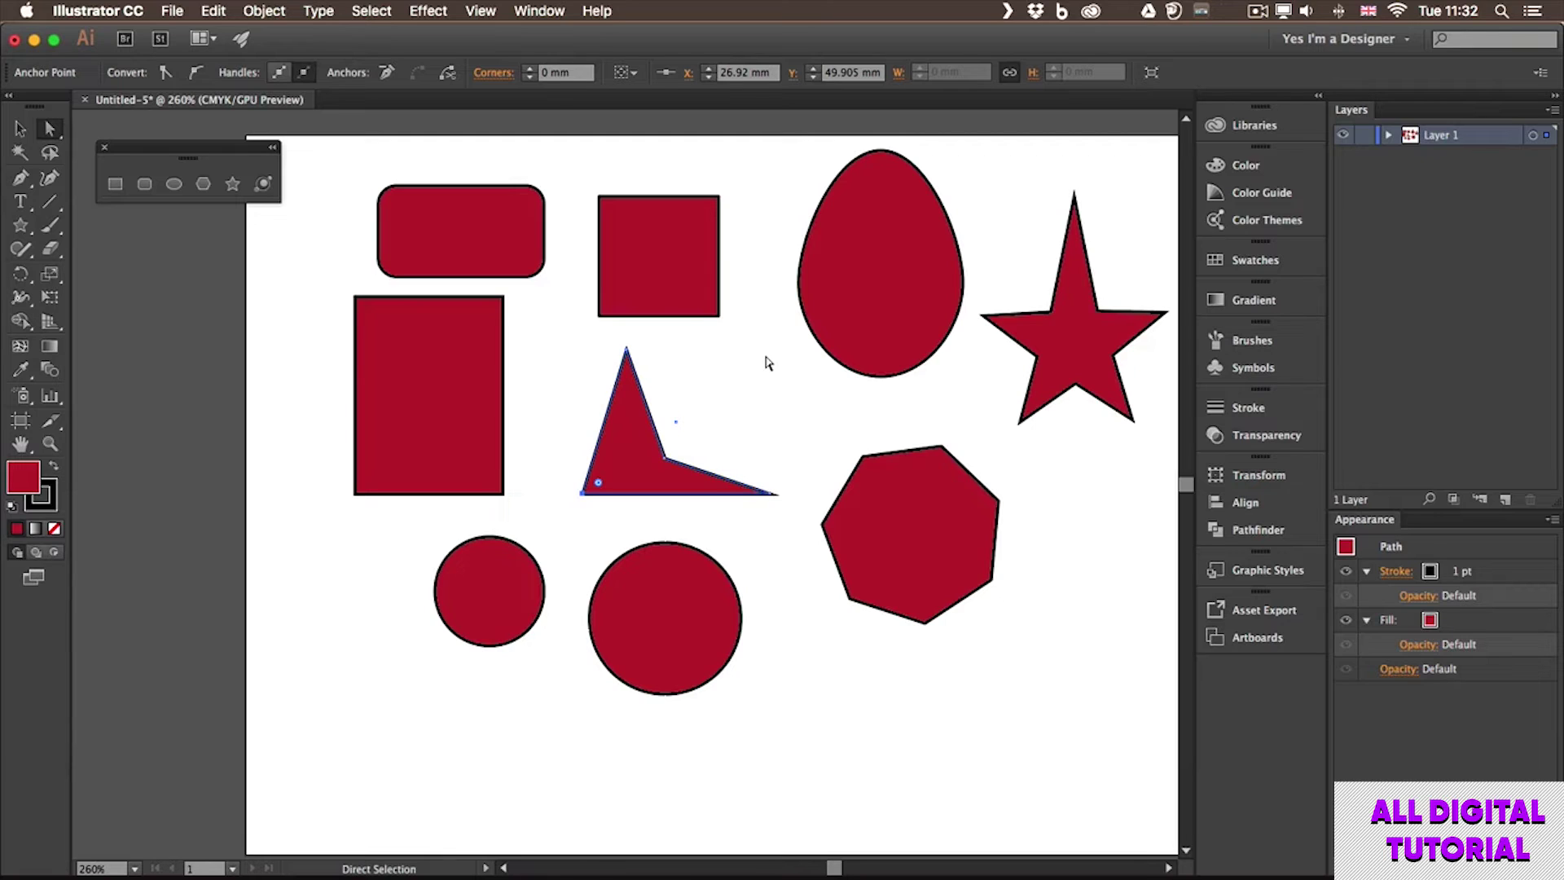
Step: Draw a tree with the Shaper tool in the empty area beside the heptagon, using a small trunk rectangle and three stacked triangles
{"action": "scroll", "coordinate": [774, 377], "scroll_direction": "right", "scroll_amount": 5}
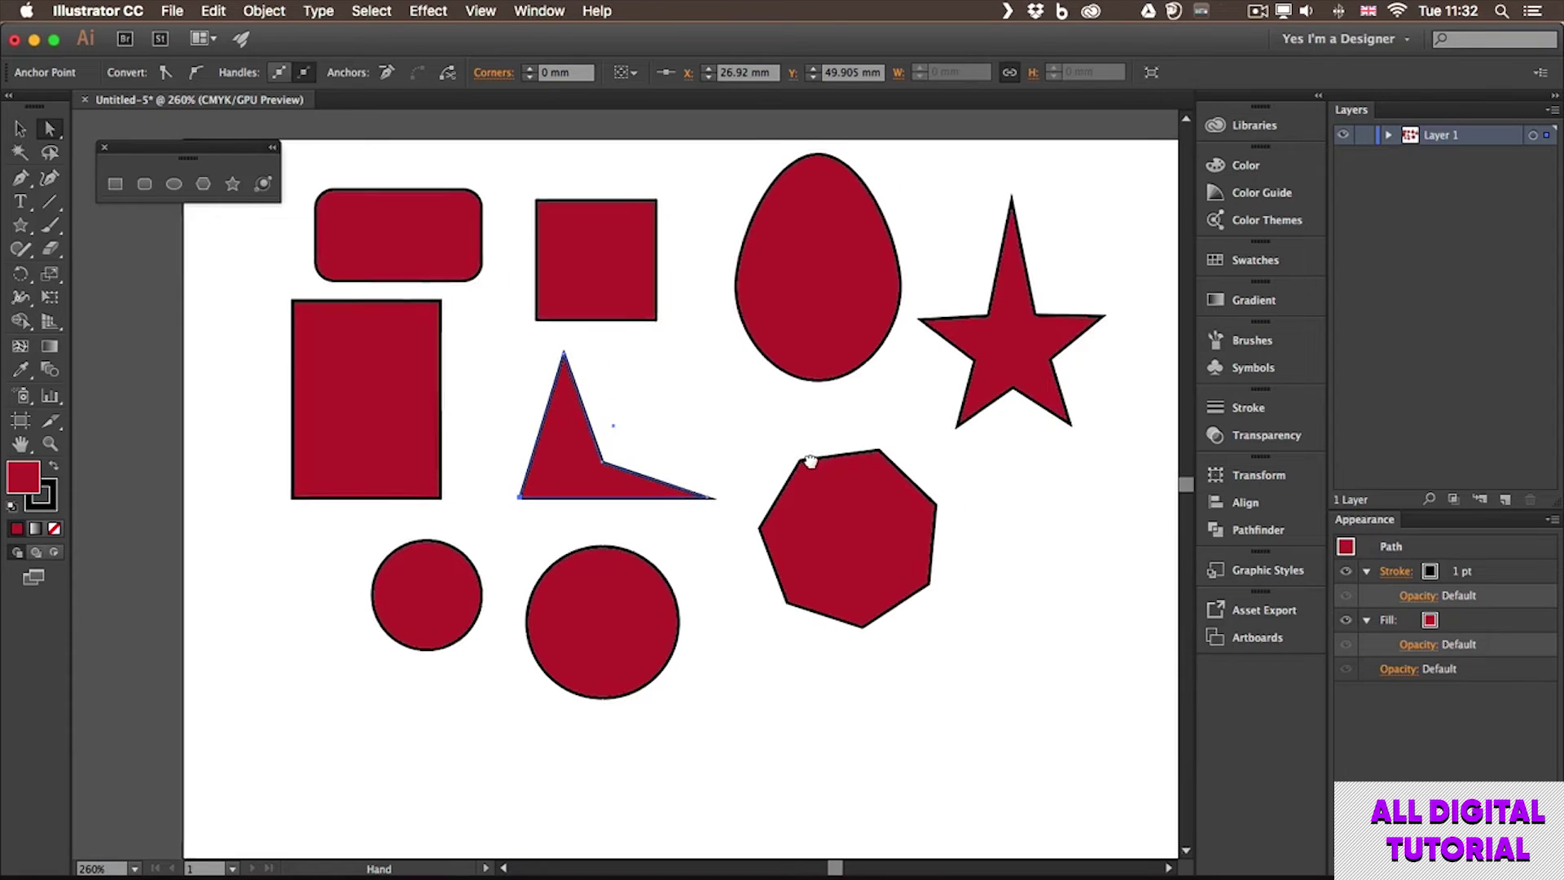
{"action": "left_click", "coordinate": [21, 249]}
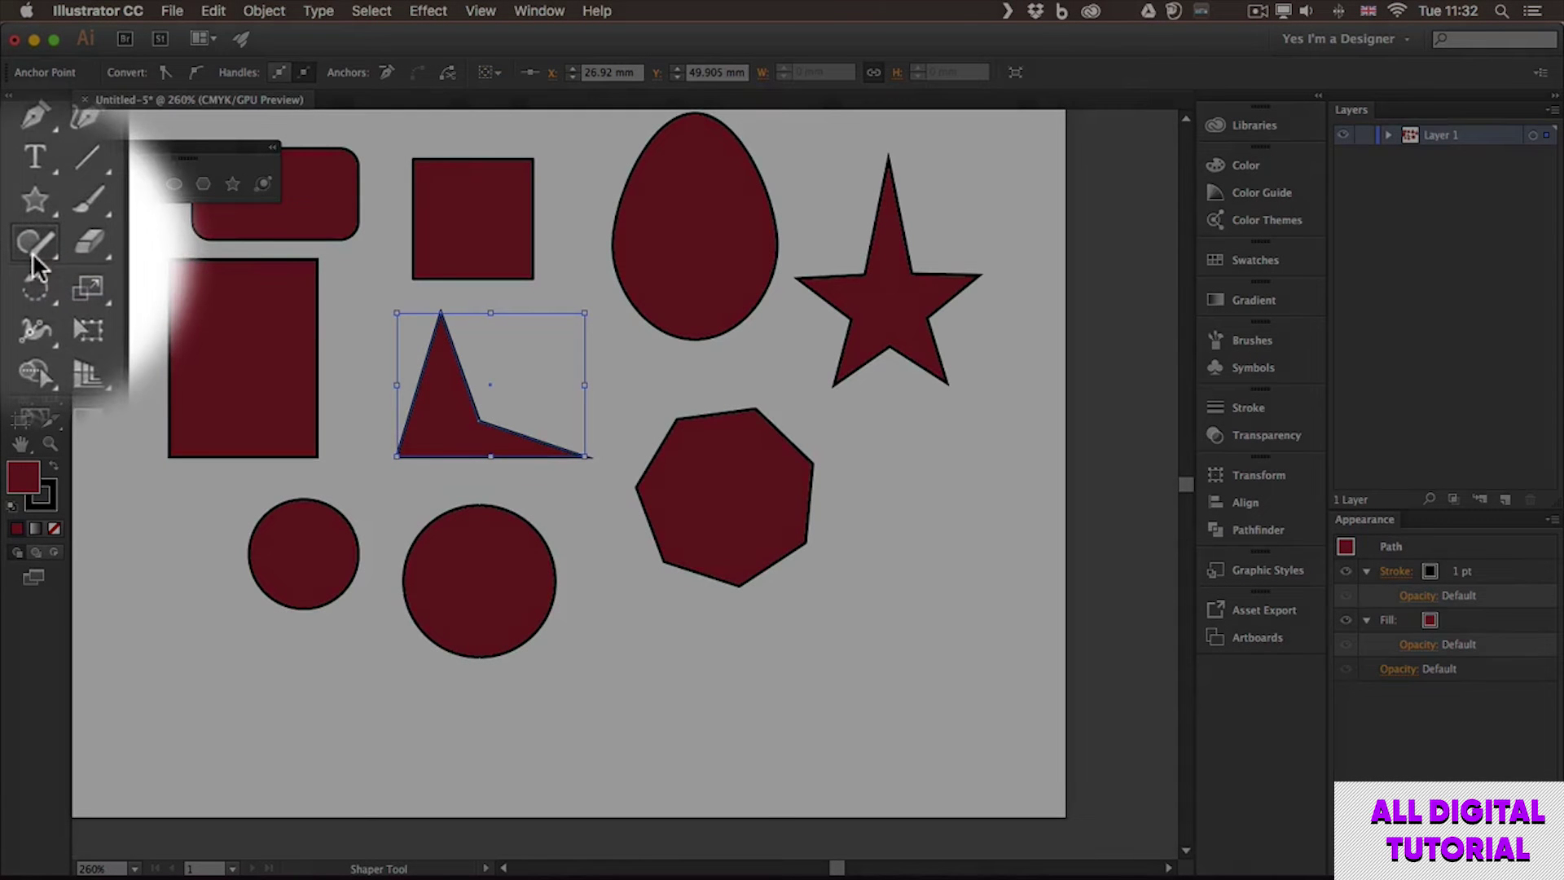
{"action": "left_click", "coordinate": [31, 251]}
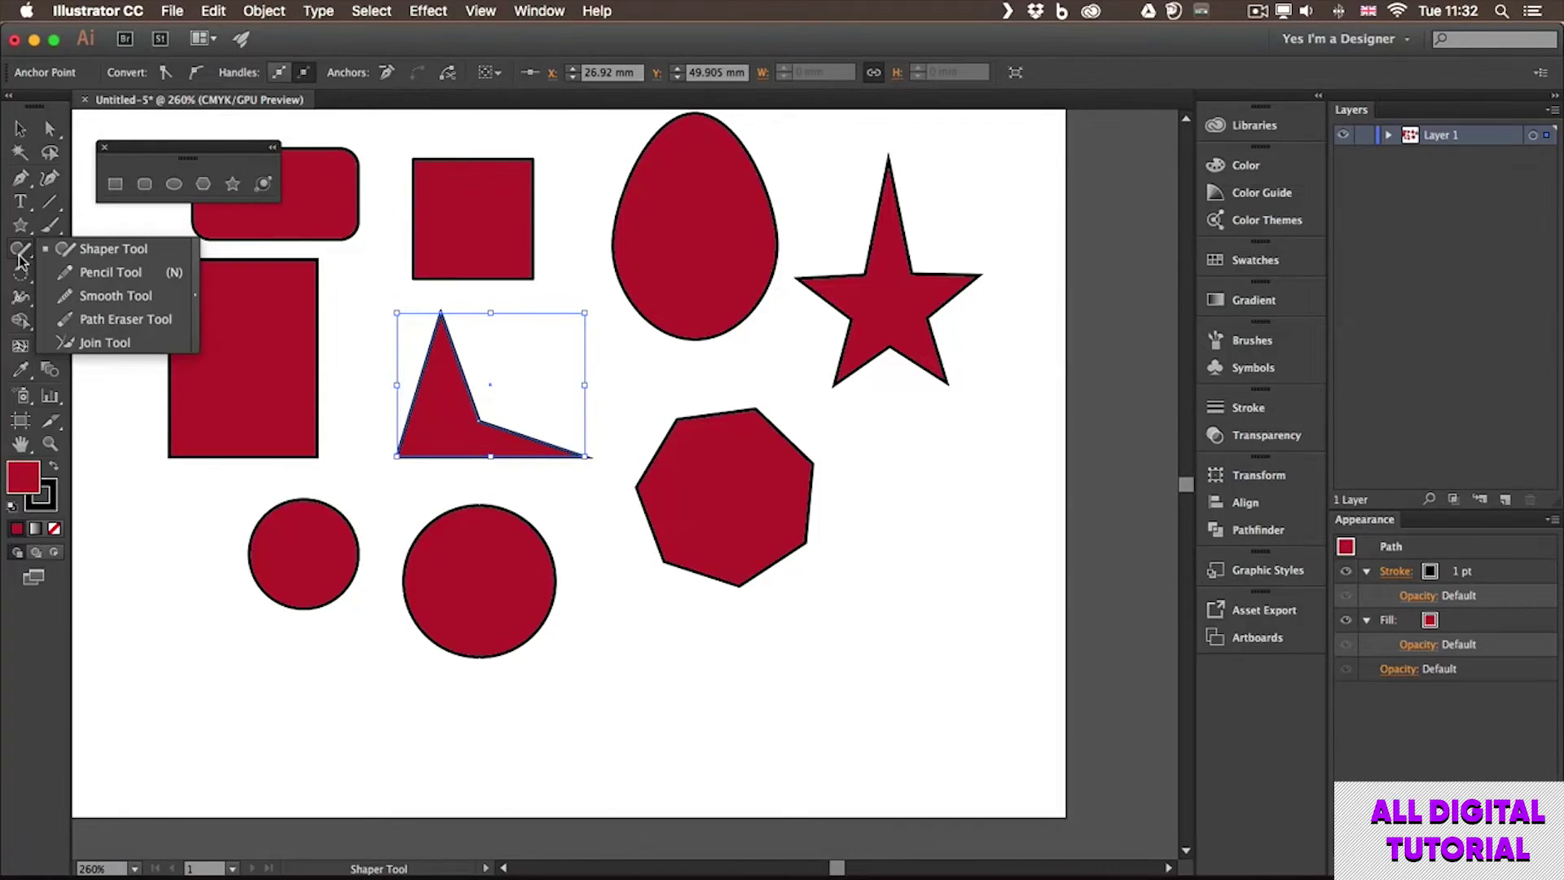
{"action": "left_click", "coordinate": [20, 259]}
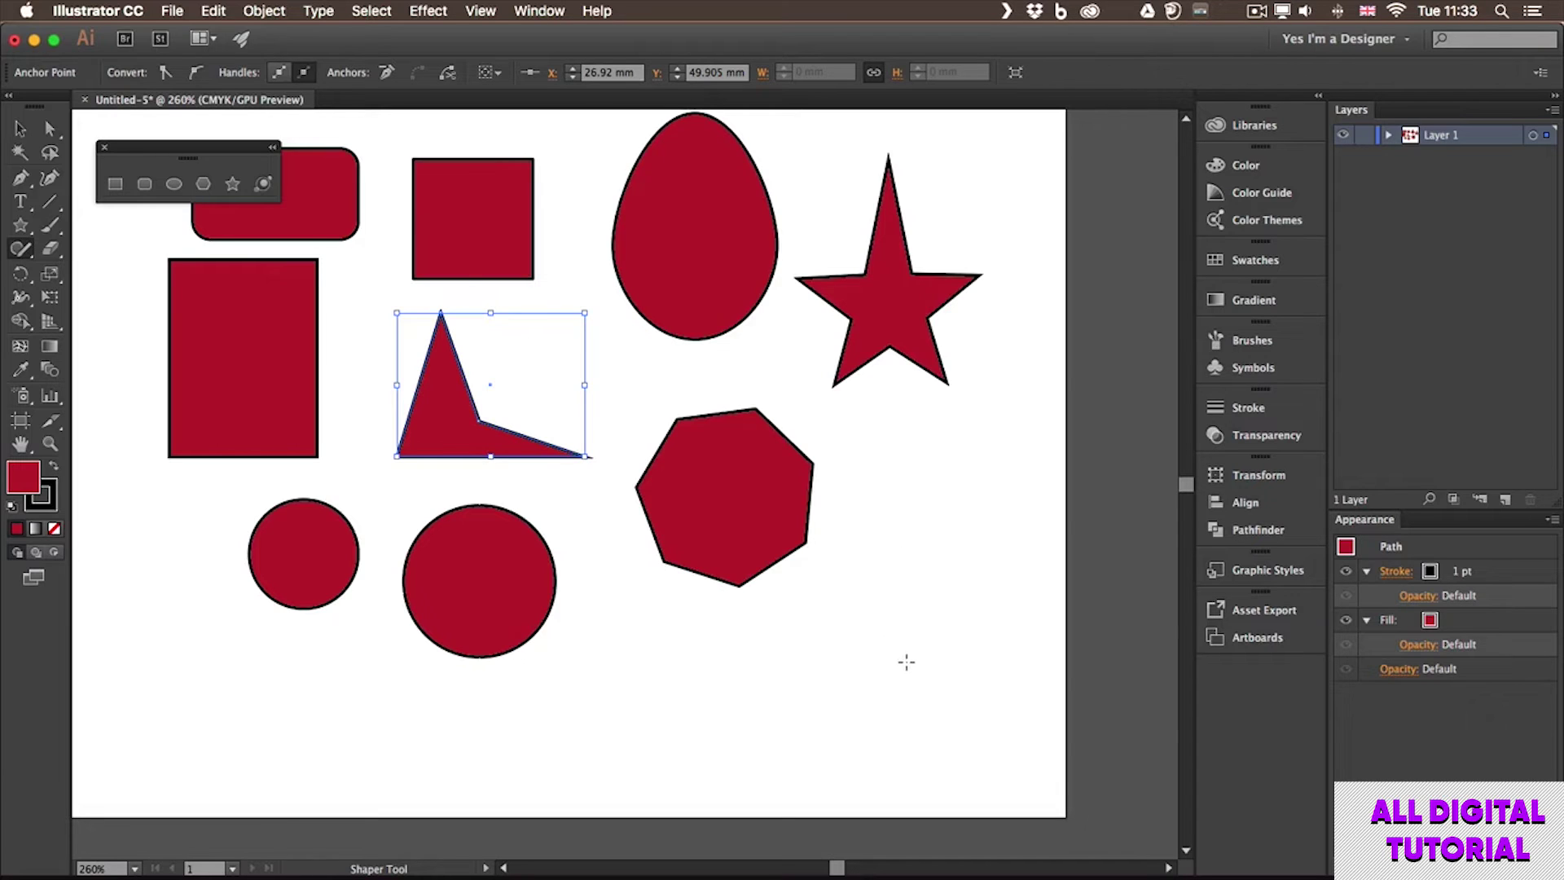
{"action": "mouse_move", "coordinate": [904, 641]}
{"action": "left_mouse_down"}
{"action": "mouse_move", "coordinate": [906, 689]}
{"action": "mouse_move", "coordinate": [940, 697]}
{"action": "mouse_move", "coordinate": [941, 642]}
{"action": "mouse_move", "coordinate": [905, 642]}
{"action": "left_mouse_up"}
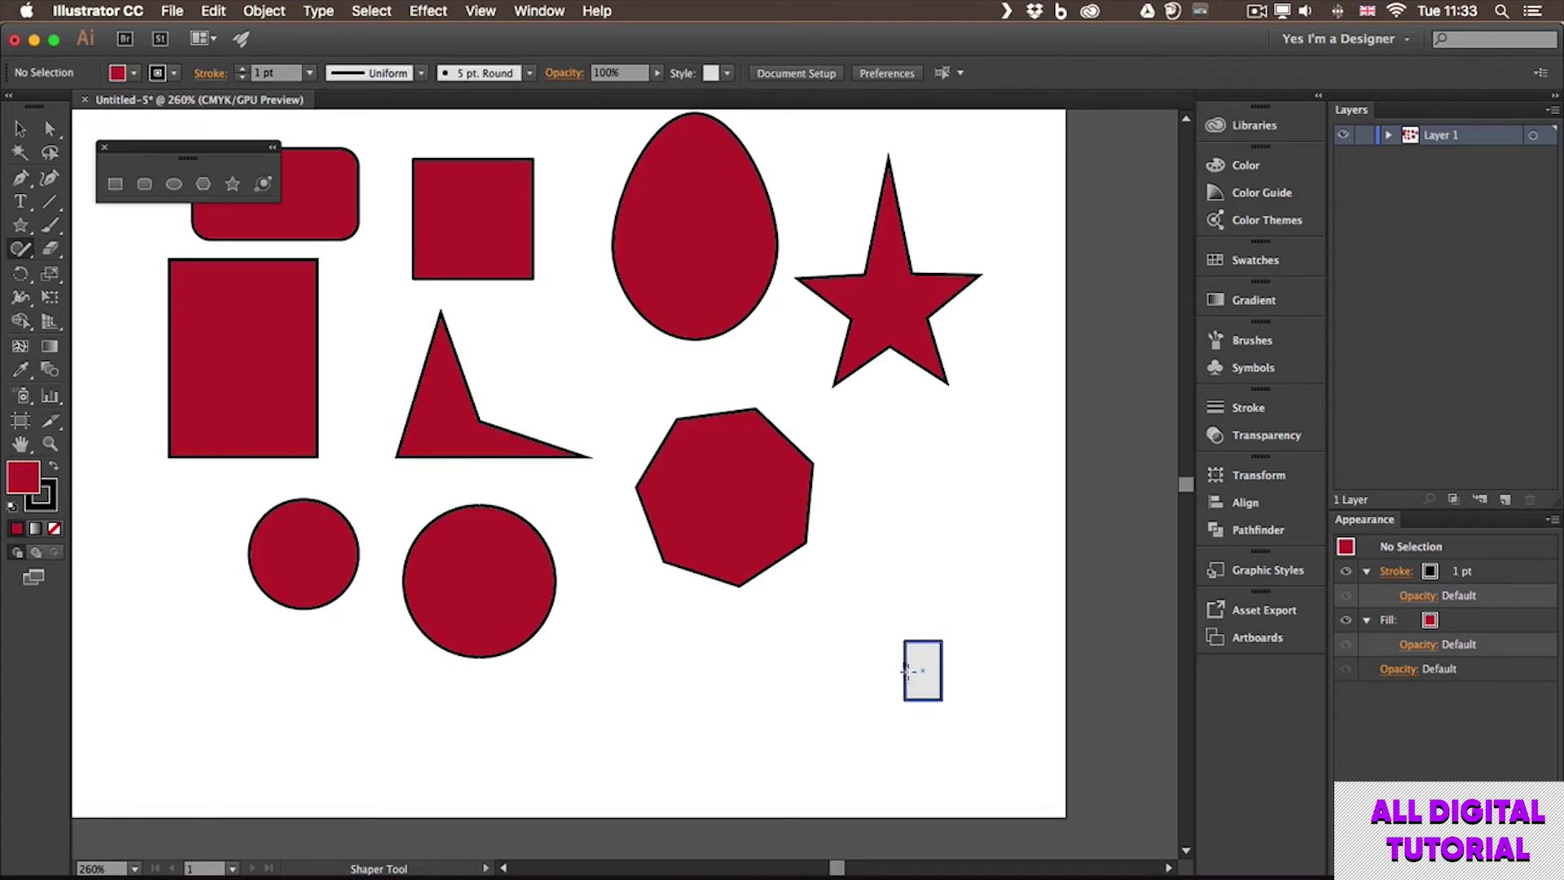
{"action": "mouse_move", "coordinate": [923, 555]}
{"action": "left_mouse_down"}
{"action": "mouse_move", "coordinate": [858, 642]}
{"action": "mouse_move", "coordinate": [995, 649]}
{"action": "mouse_move", "coordinate": [949, 603]}
{"action": "left_mouse_up"}
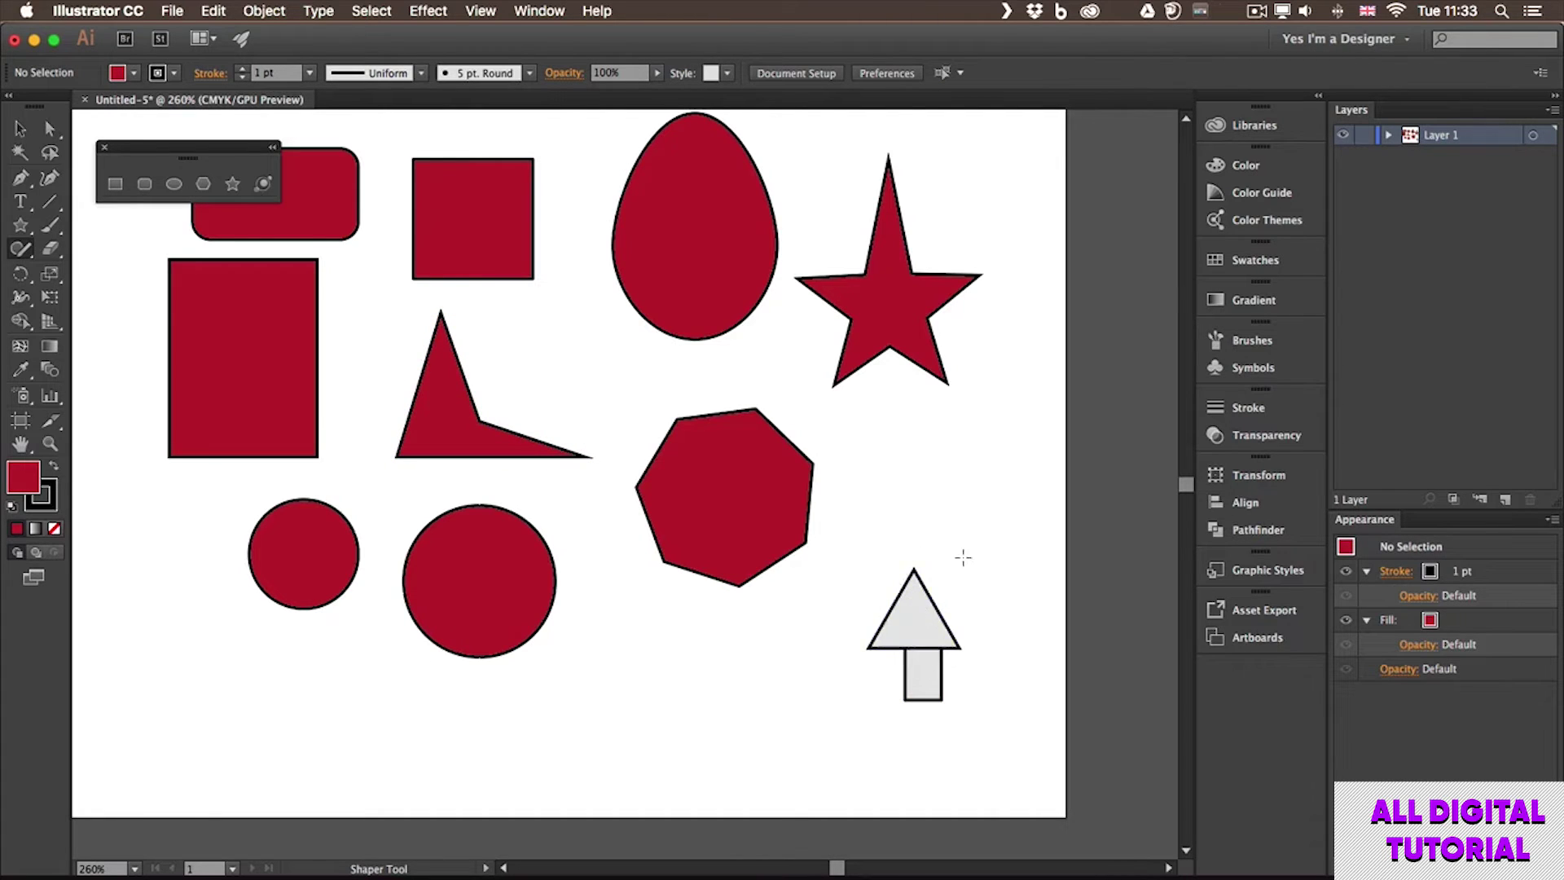
{"action": "mouse_move", "coordinate": [897, 548]}
{"action": "left_mouse_down"}
{"action": "mouse_move", "coordinate": [865, 611]}
{"action": "mouse_move", "coordinate": [937, 561]}
{"action": "mouse_move", "coordinate": [913, 525]}
{"action": "left_mouse_up"}
{"action": "mouse_move", "coordinate": [911, 472]}
{"action": "left_mouse_down"}
{"action": "mouse_move", "coordinate": [859, 552]}
{"action": "mouse_move", "coordinate": [983, 557]}
{"action": "mouse_move", "coordinate": [920, 485]}
{"action": "left_mouse_up"}
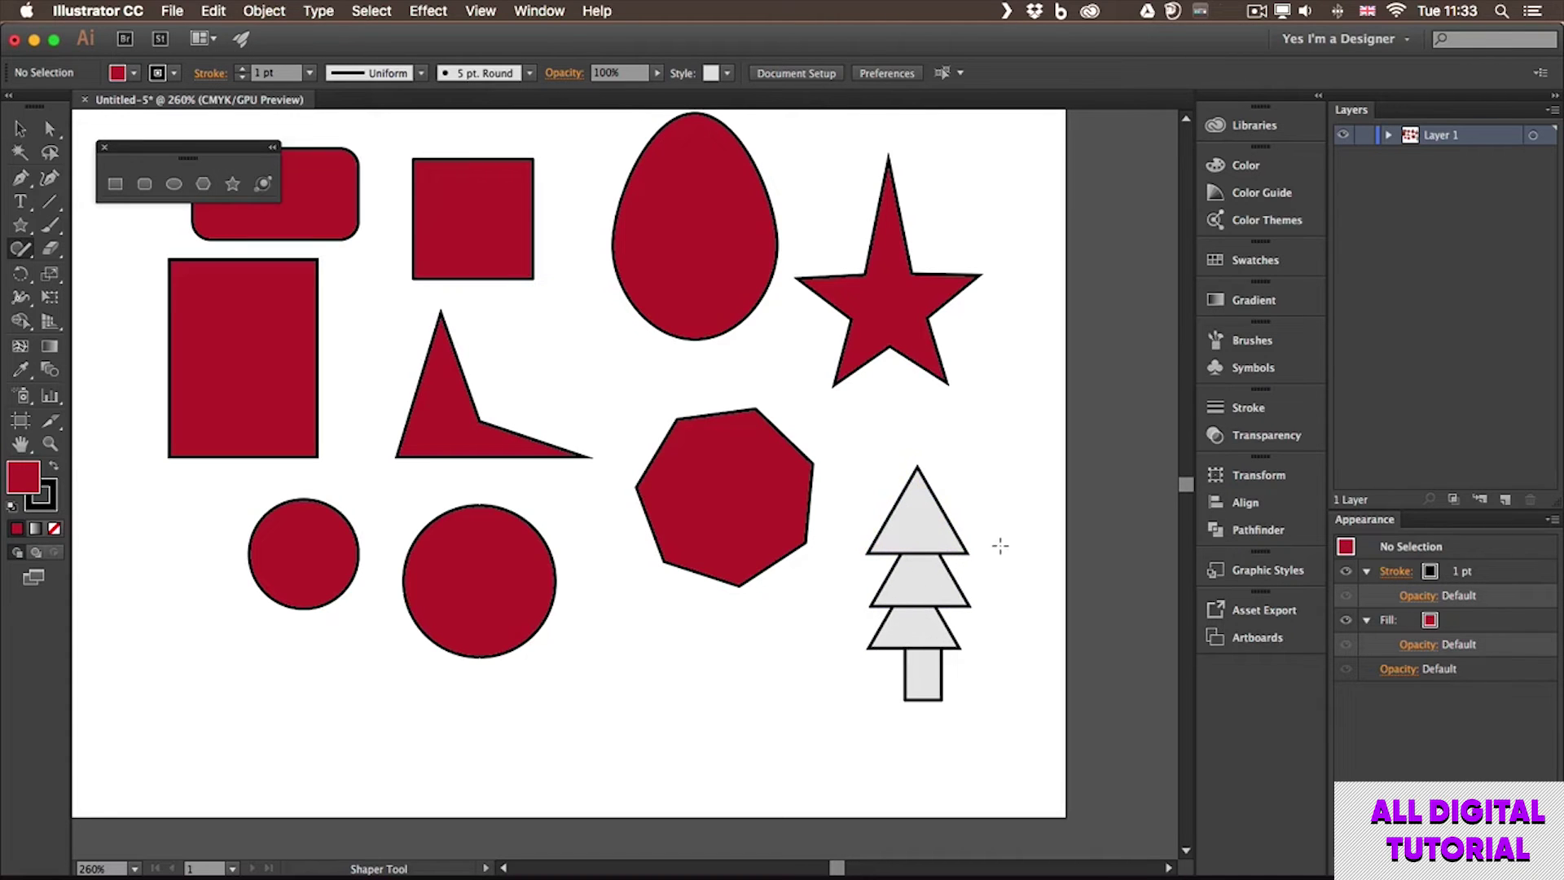
Step: Enlarge the tree's three triangles, making the lowest one about 16.1 mm wide and 14 mm high
{"action": "left_click", "coordinate": [937, 515]}
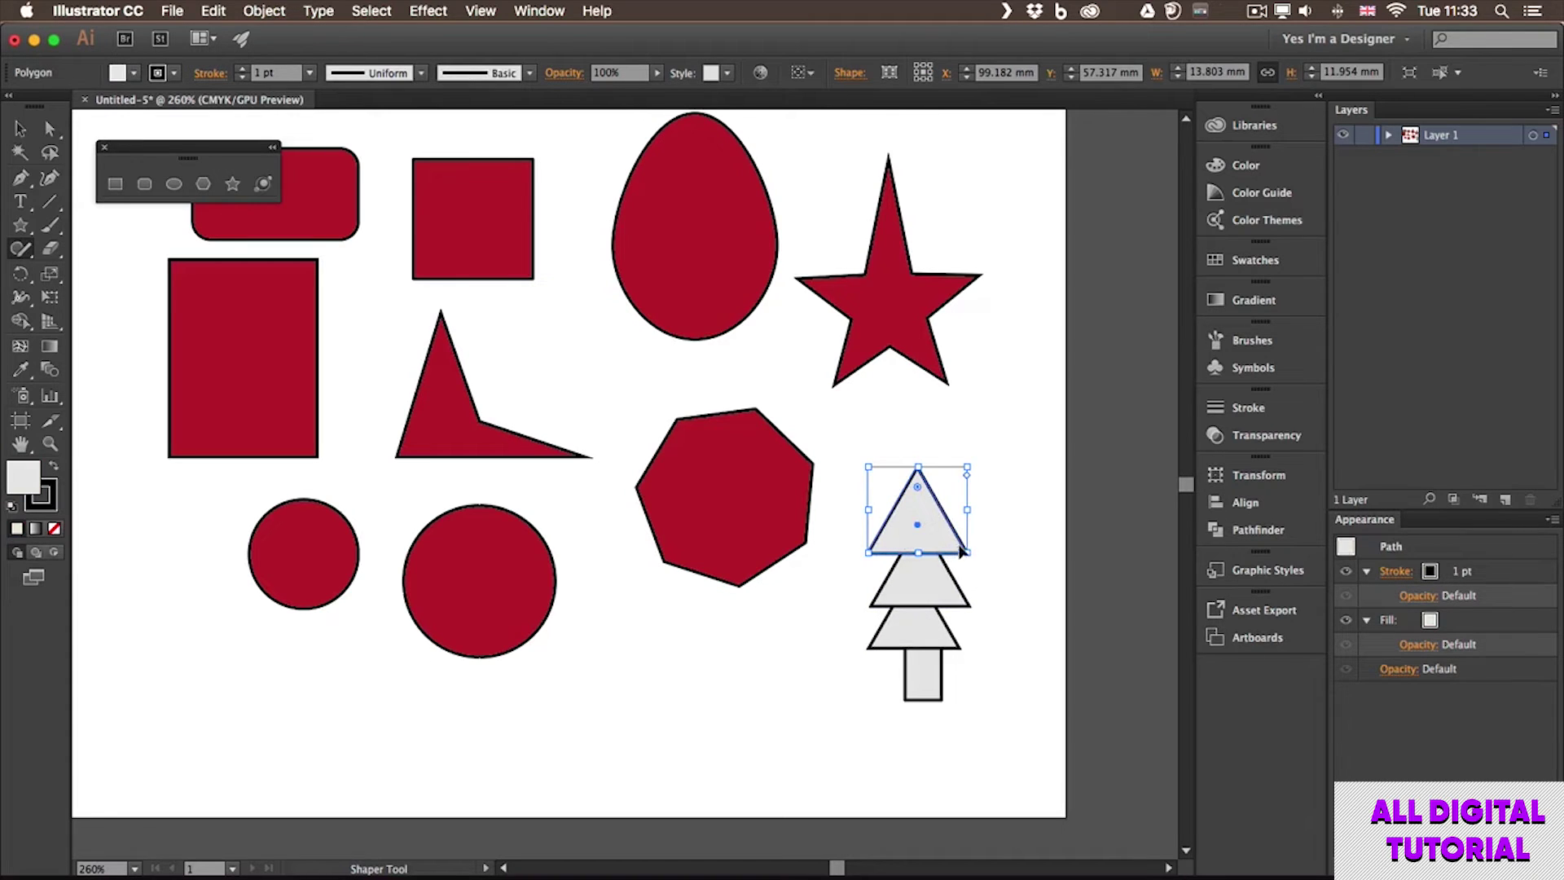
{"action": "left_click_drag", "start_coordinate": [969, 553], "coordinate": [934, 681]}
{"action": "left_click", "coordinate": [944, 591]}
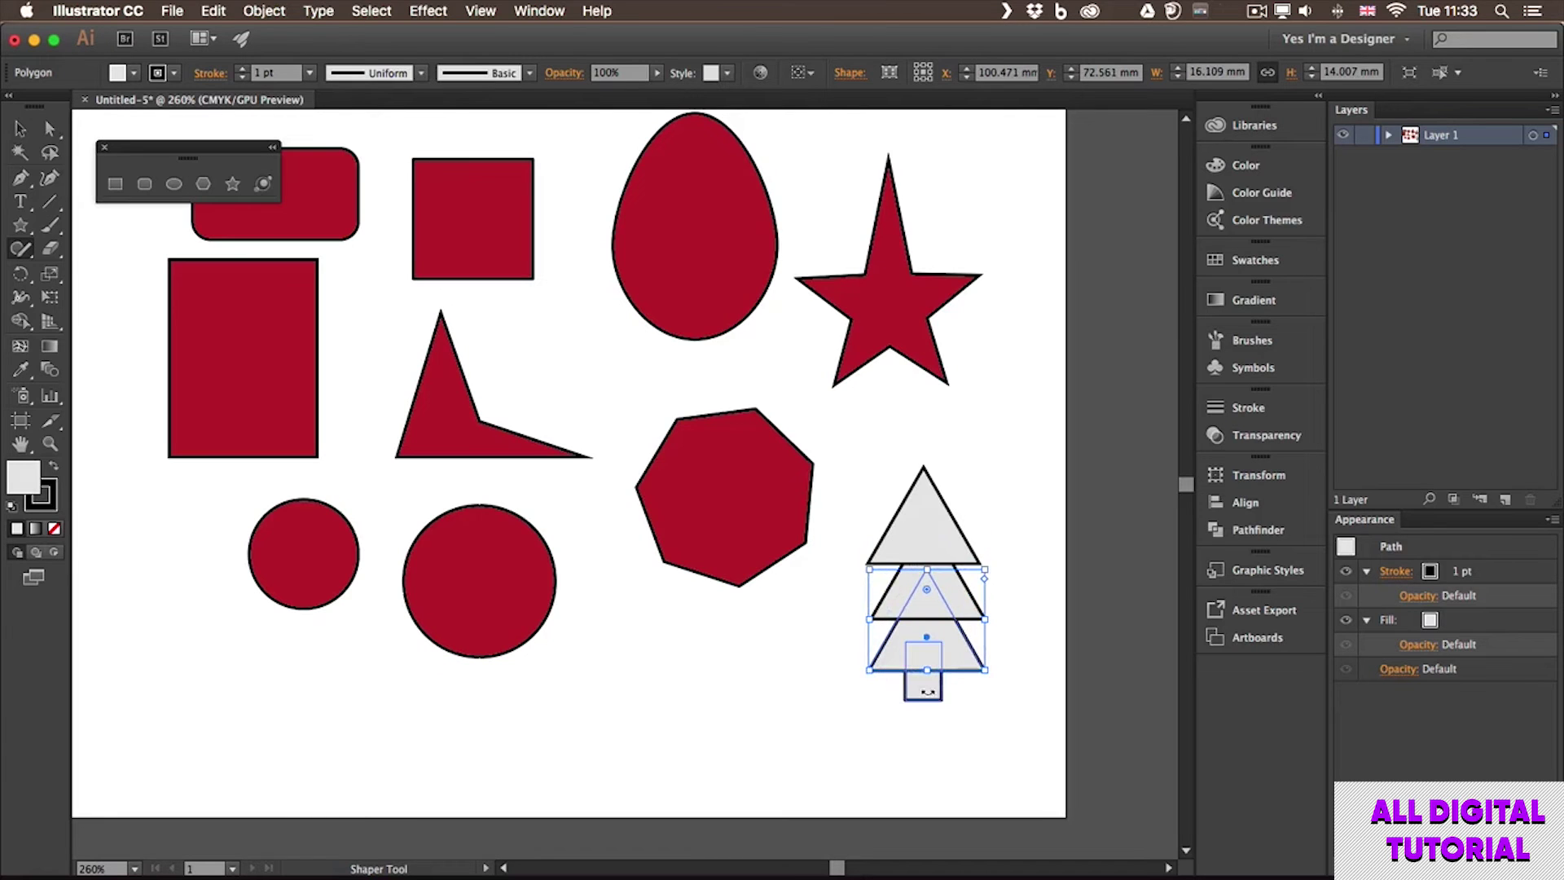
Step: Narrow the trunk rectangle slightly, reduce the top triangle a little, and deselect the tree
{"action": "left_click", "coordinate": [929, 696]}
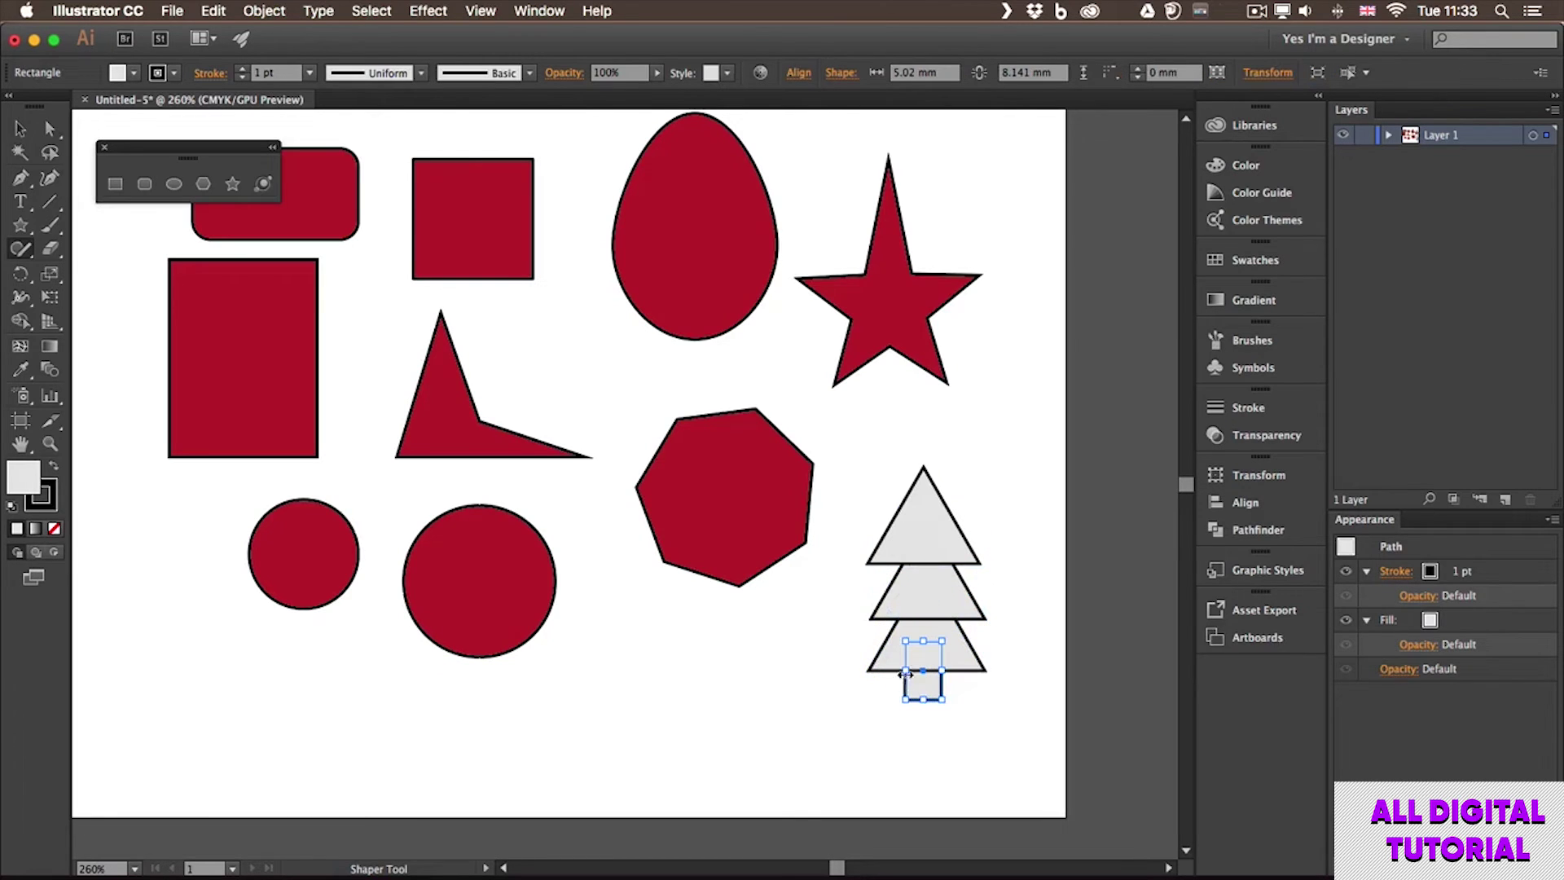
{"action": "left_click", "coordinate": [935, 539]}
{"action": "left_click_drag", "start_coordinate": [866, 471], "coordinate": [868, 480]}
{"action": "left_click", "coordinate": [1024, 545]}
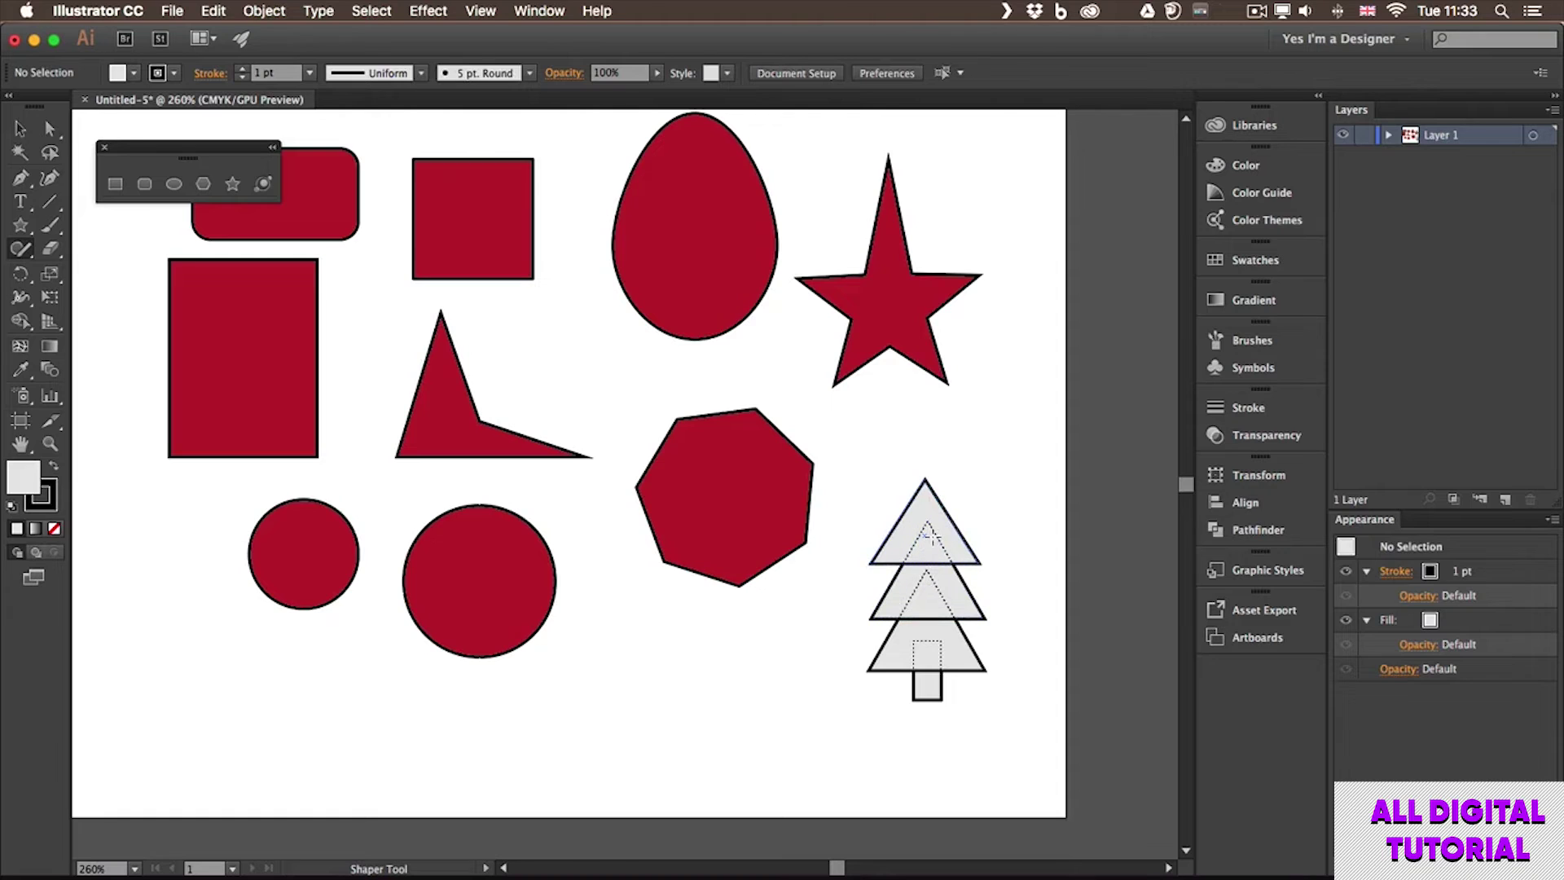
Step: Merge the overlapping triangles into one outline with the Shaper tool and shrink the top tier to about 13.2 mm wide
{"action": "mouse_move", "coordinate": [939, 521]}
{"action": "left_mouse_down"}
{"action": "mouse_move", "coordinate": [937, 556]}
{"action": "mouse_move", "coordinate": [914, 586]}
{"action": "mouse_move", "coordinate": [938, 584]}
{"action": "mouse_move", "coordinate": [930, 645]}
{"action": "left_mouse_up"}
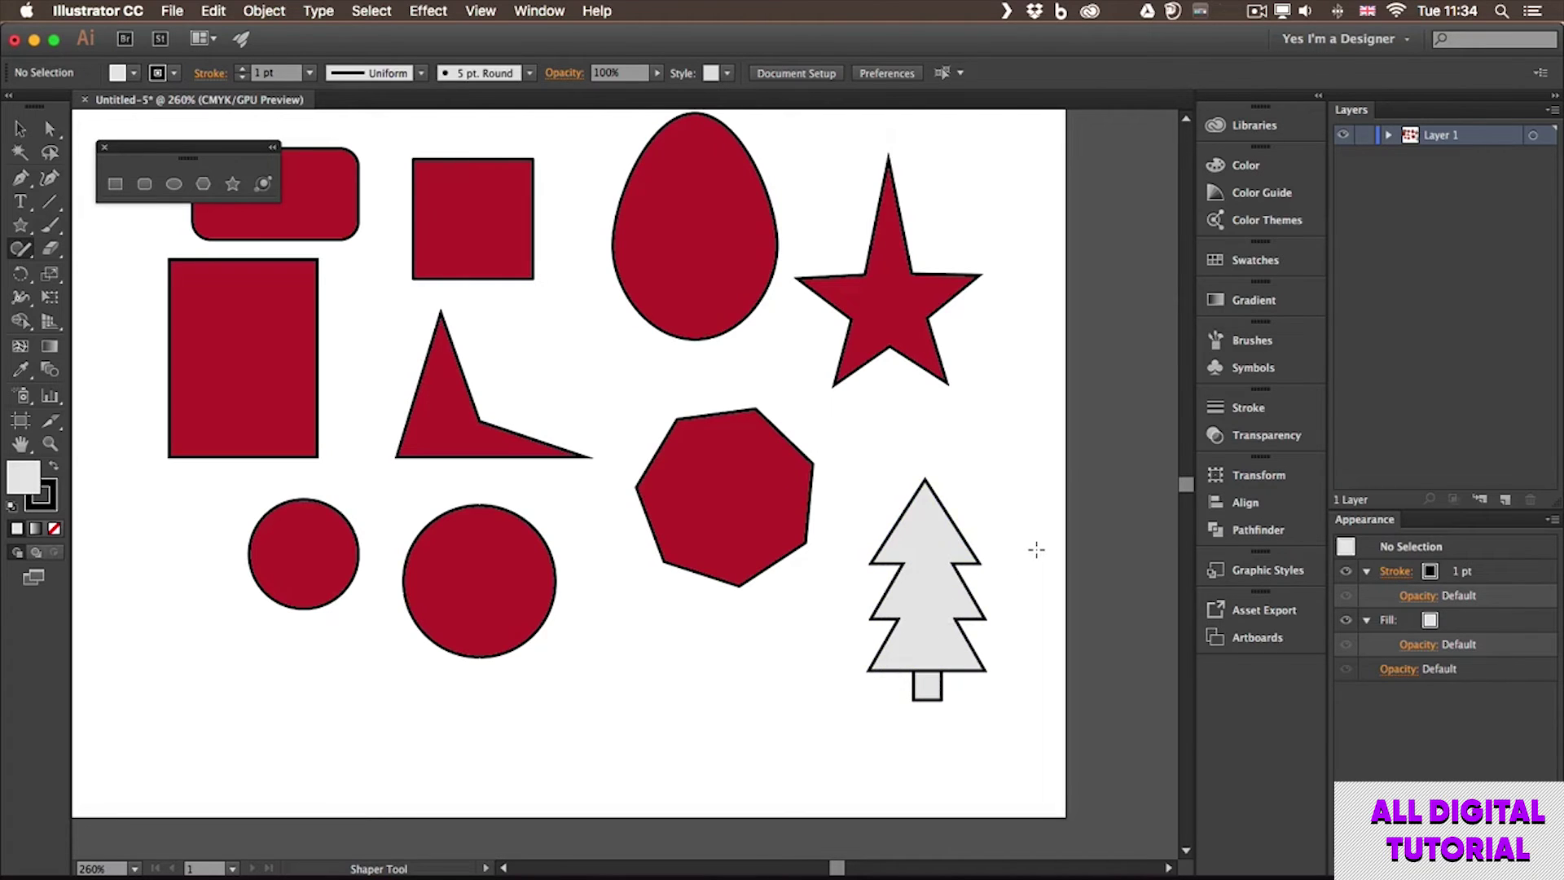
{"action": "left_click", "coordinate": [942, 524]}
{"action": "left_click_drag", "start_coordinate": [870, 520], "coordinate": [878, 519]}
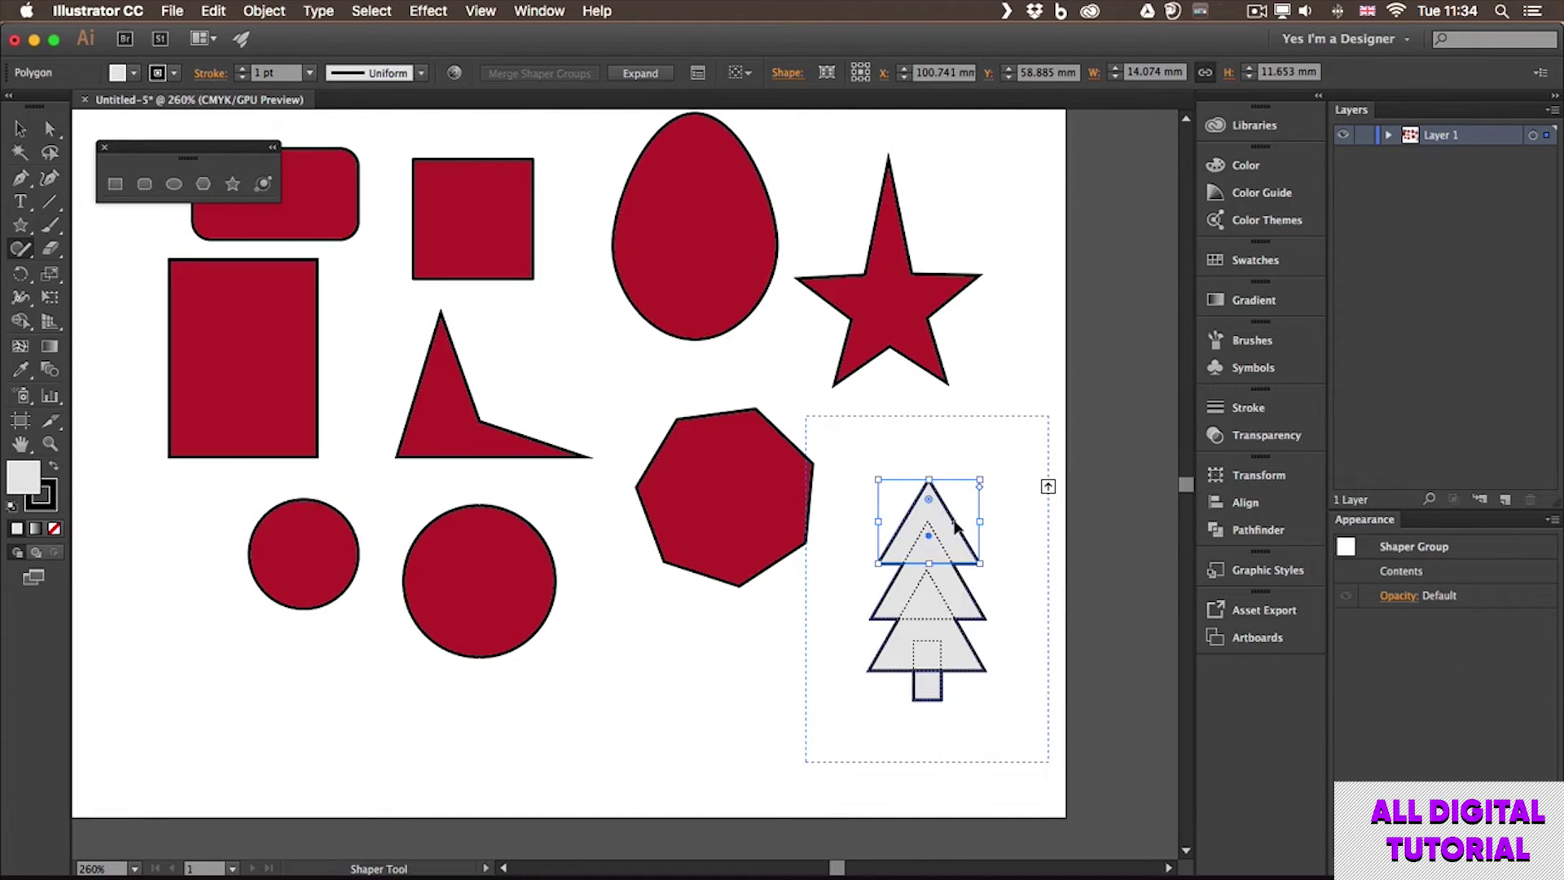
{"action": "left_click_drag", "start_coordinate": [980, 521], "coordinate": [926, 493]}
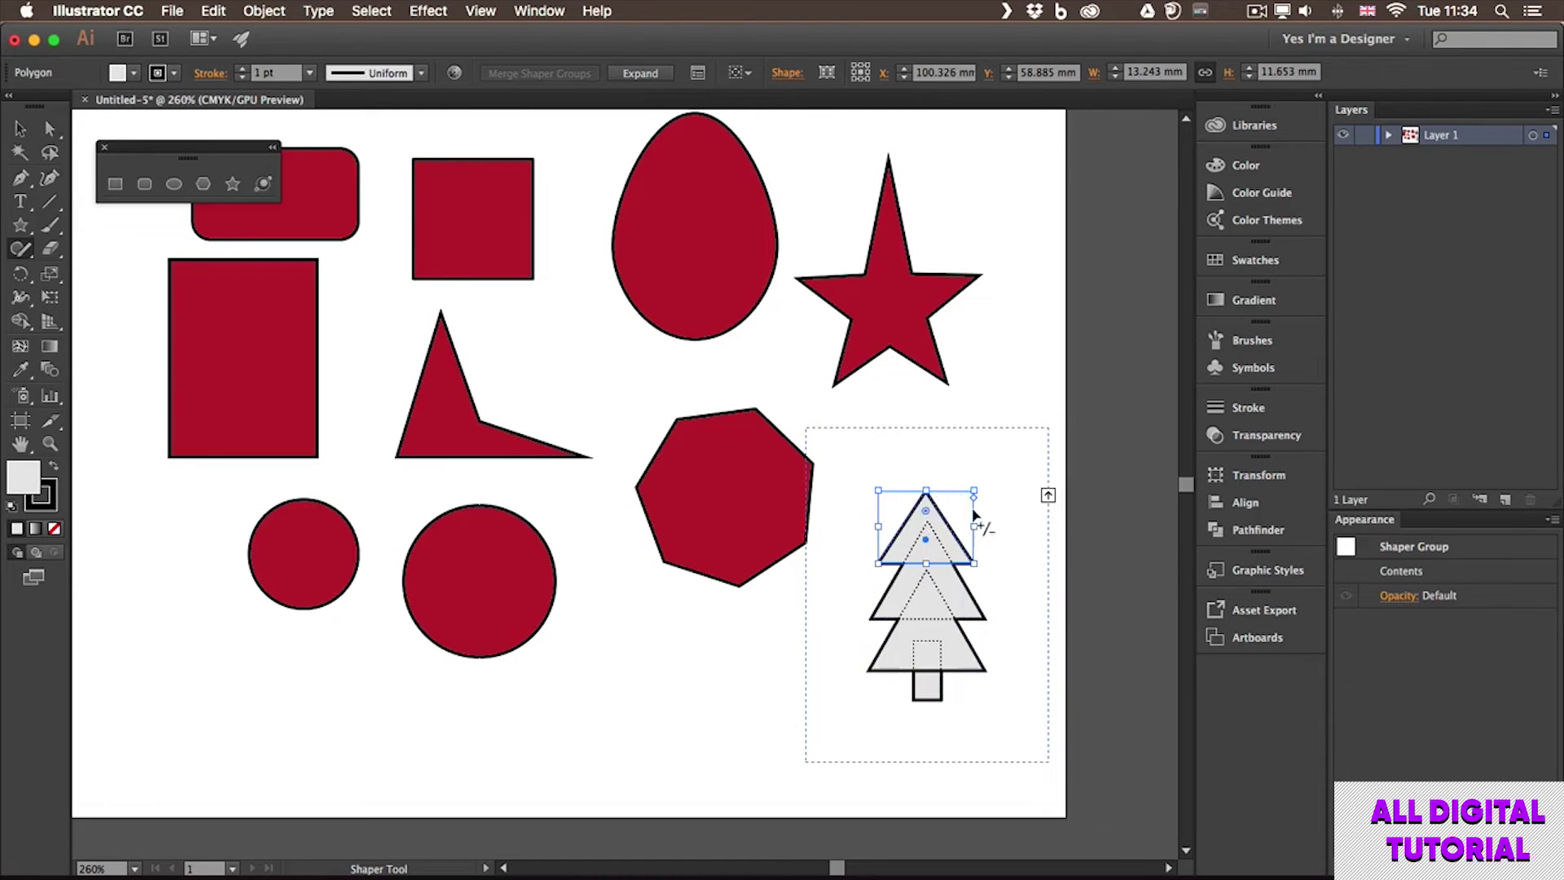
{"action": "left_click", "coordinate": [1007, 535]}
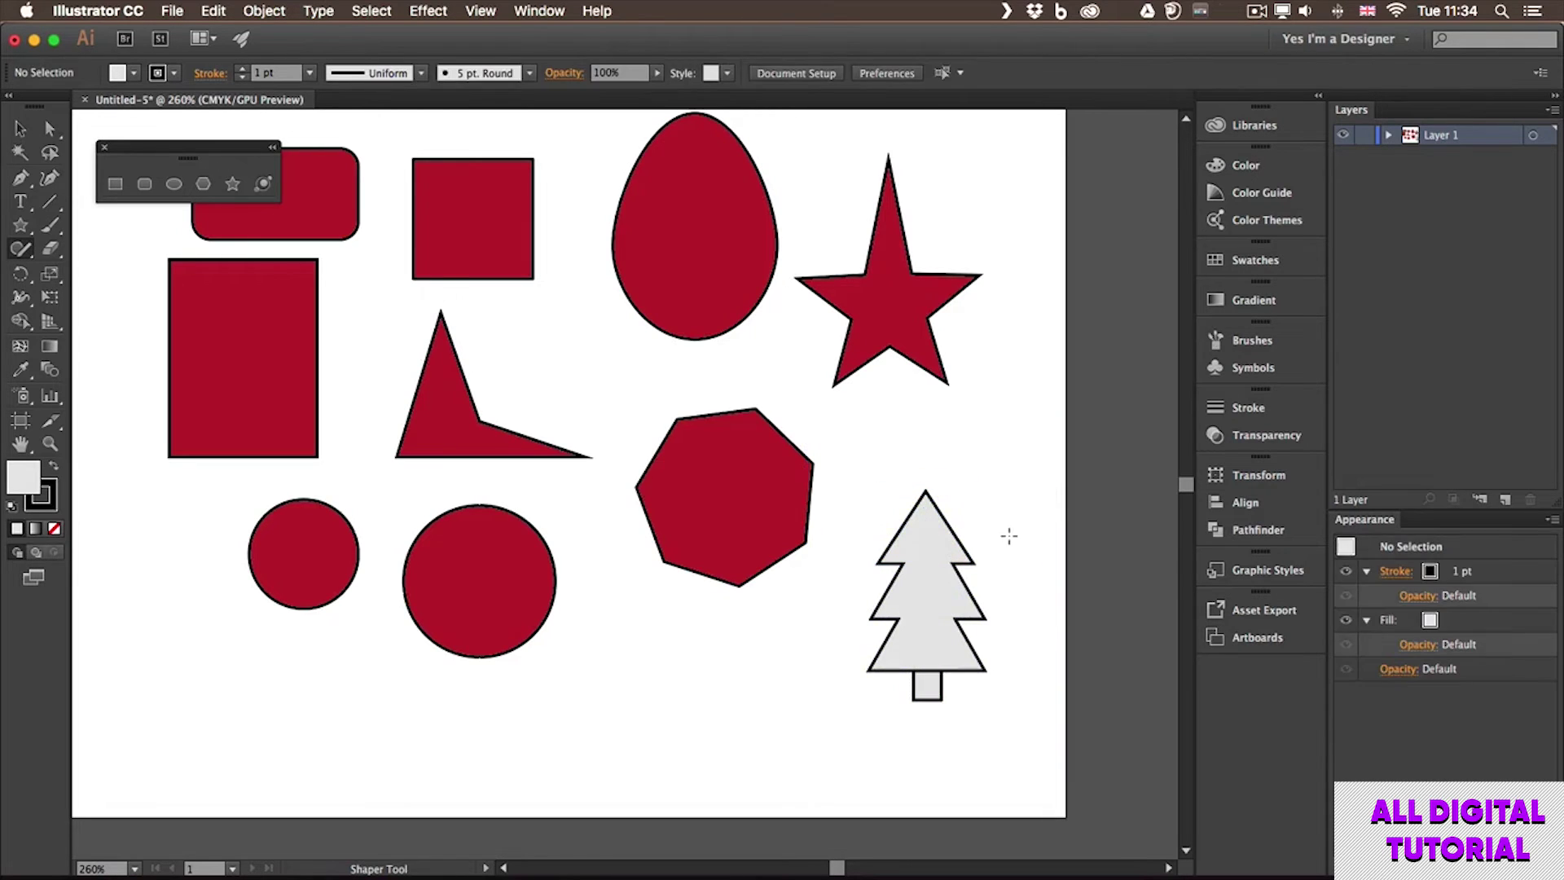
Step: Select the merged foliage area inside the Shaper group and fill it with green
{"action": "left_click", "coordinate": [931, 578]}
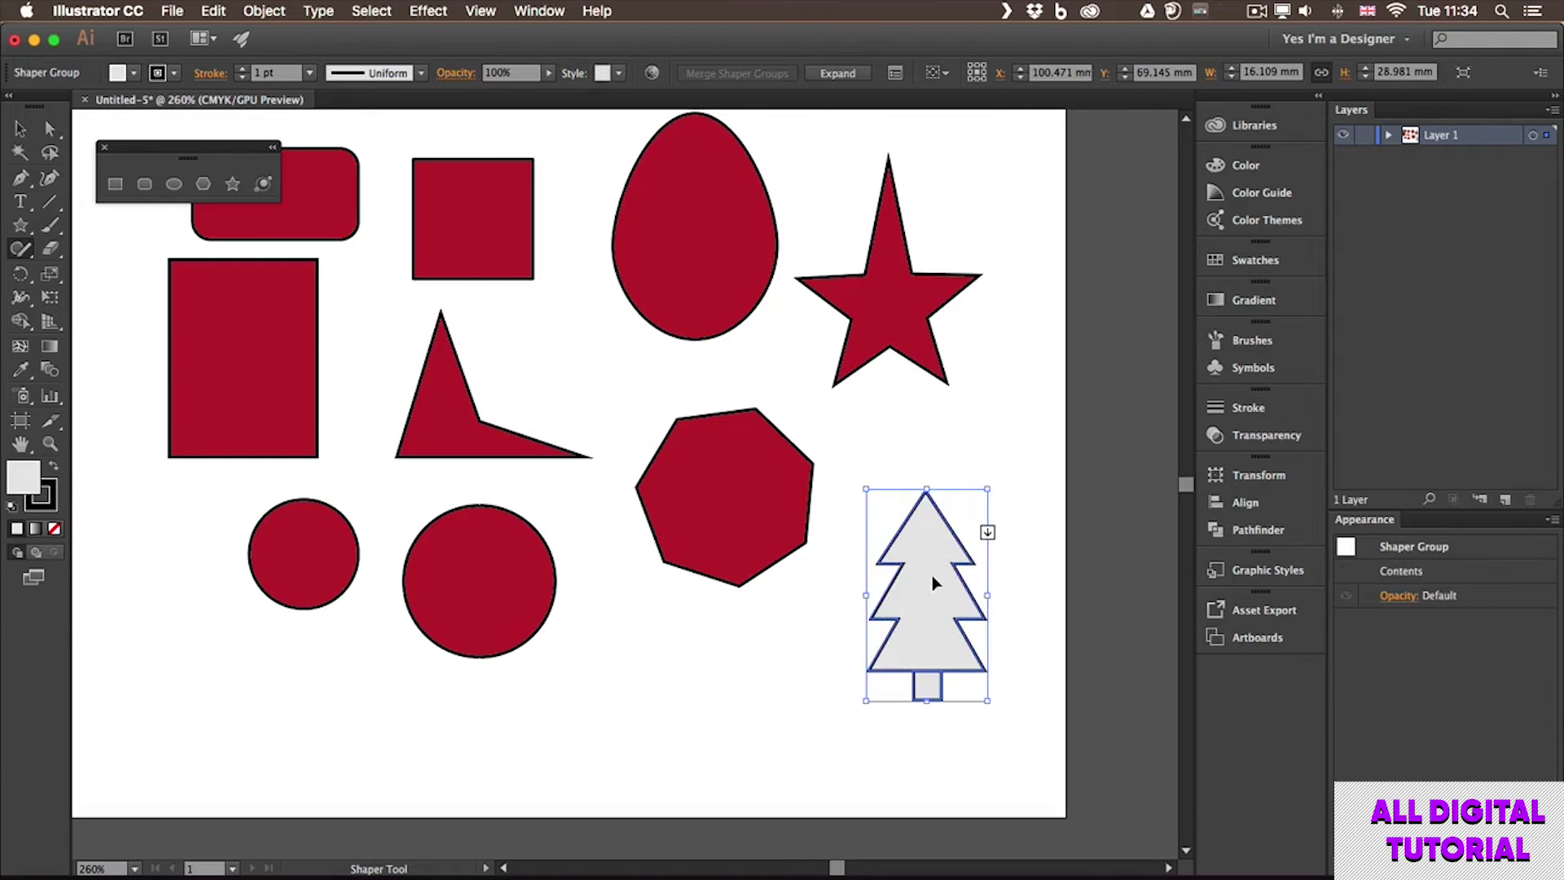
{"action": "left_click", "coordinate": [933, 587]}
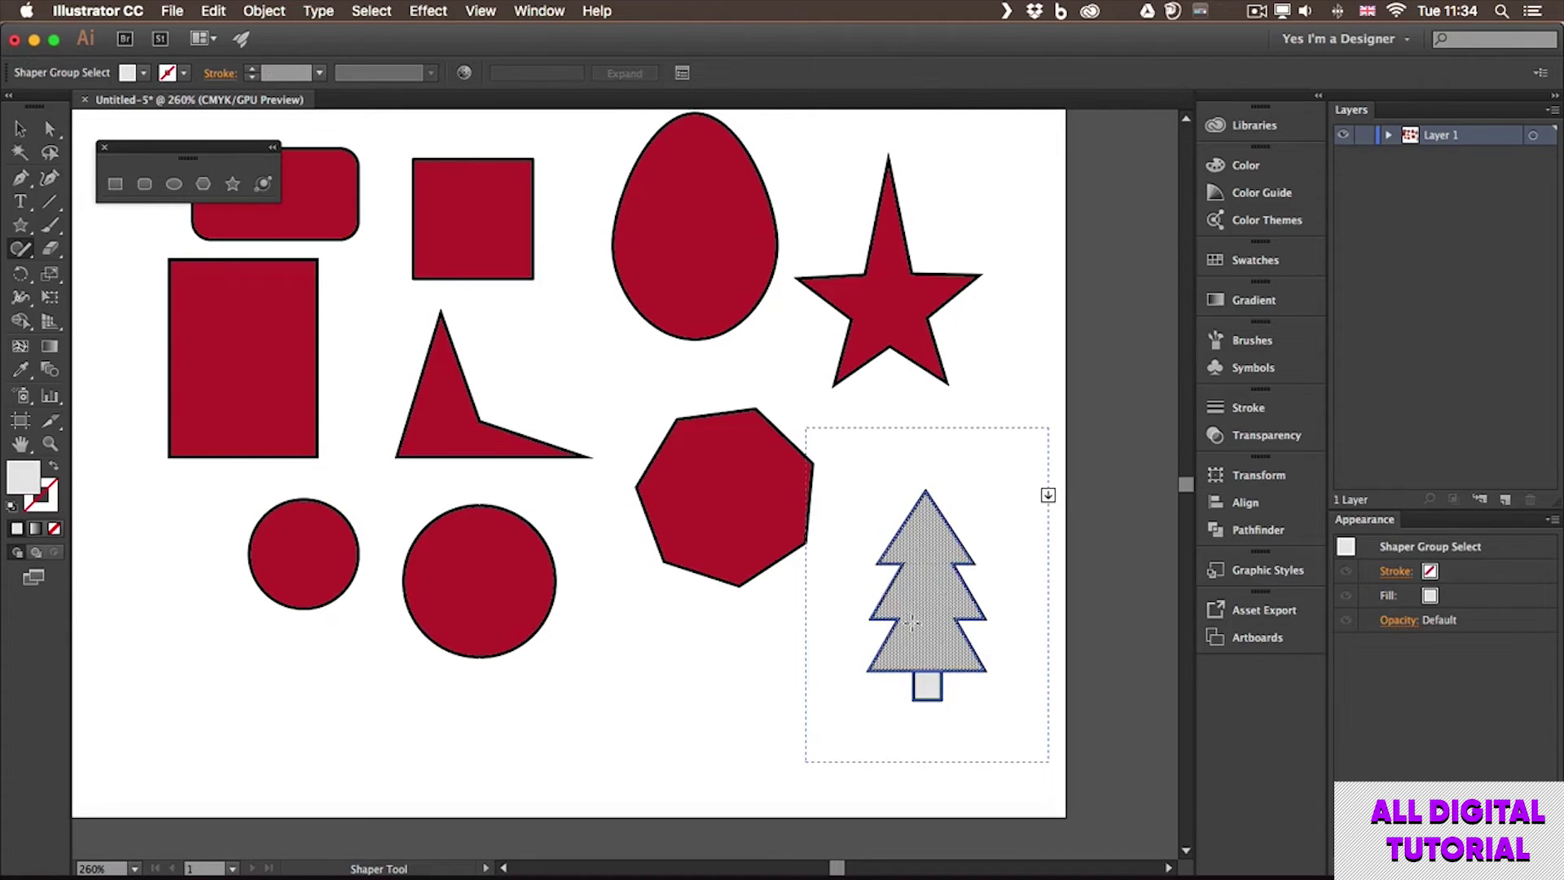
{"action": "left_click", "coordinate": [143, 74]}
{"action": "left_click", "coordinate": [67, 119]}
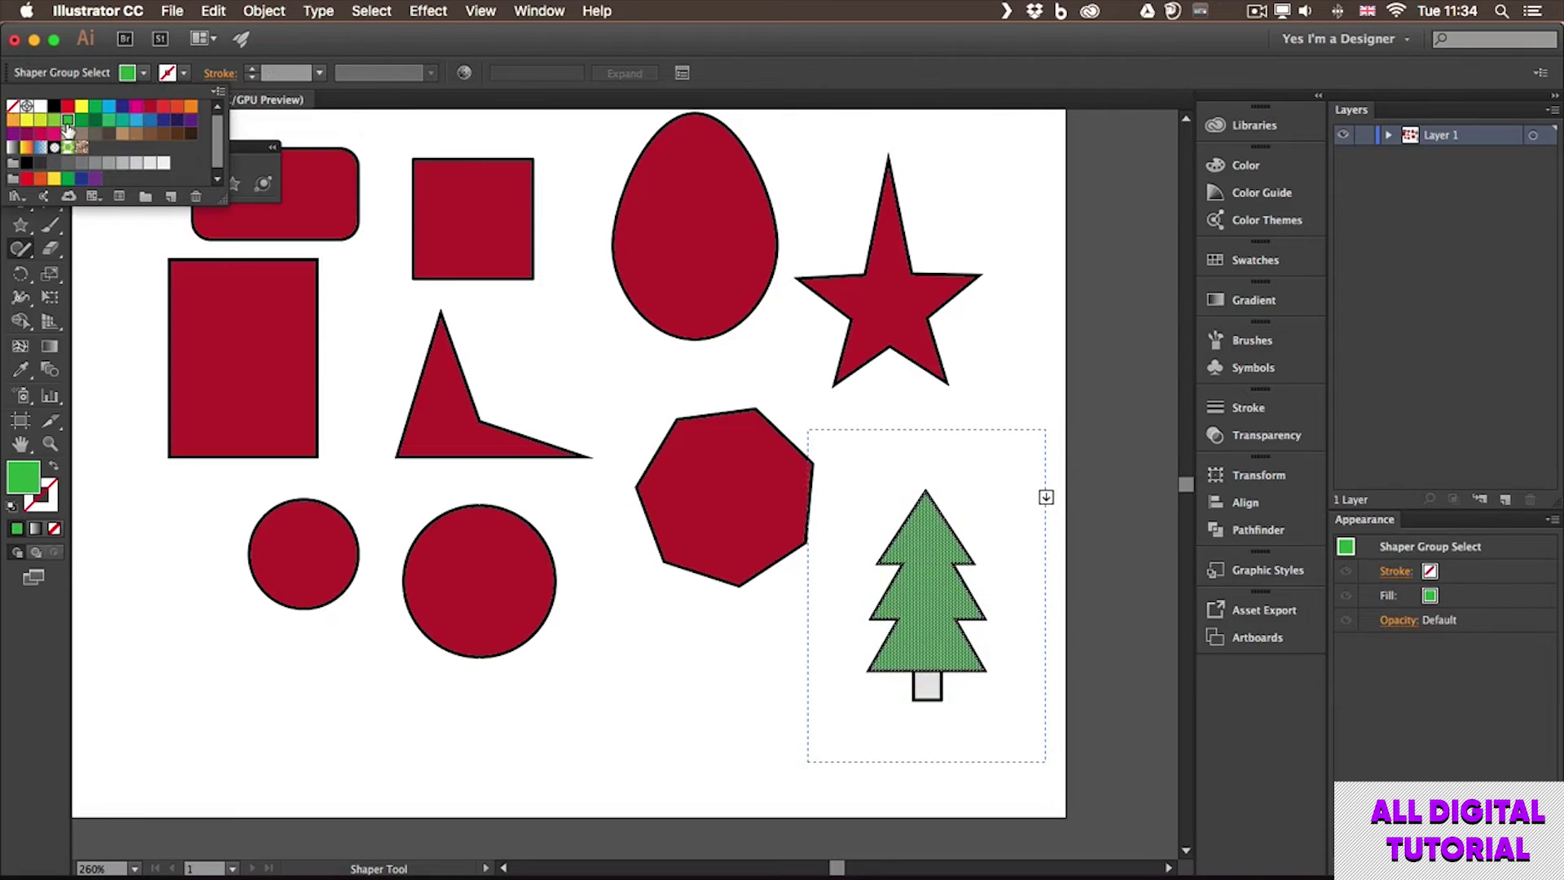
Step: Fill the tree's trunk with brown and deselect the group
{"action": "left_click", "coordinate": [927, 686]}
{"action": "left_click", "coordinate": [927, 686]}
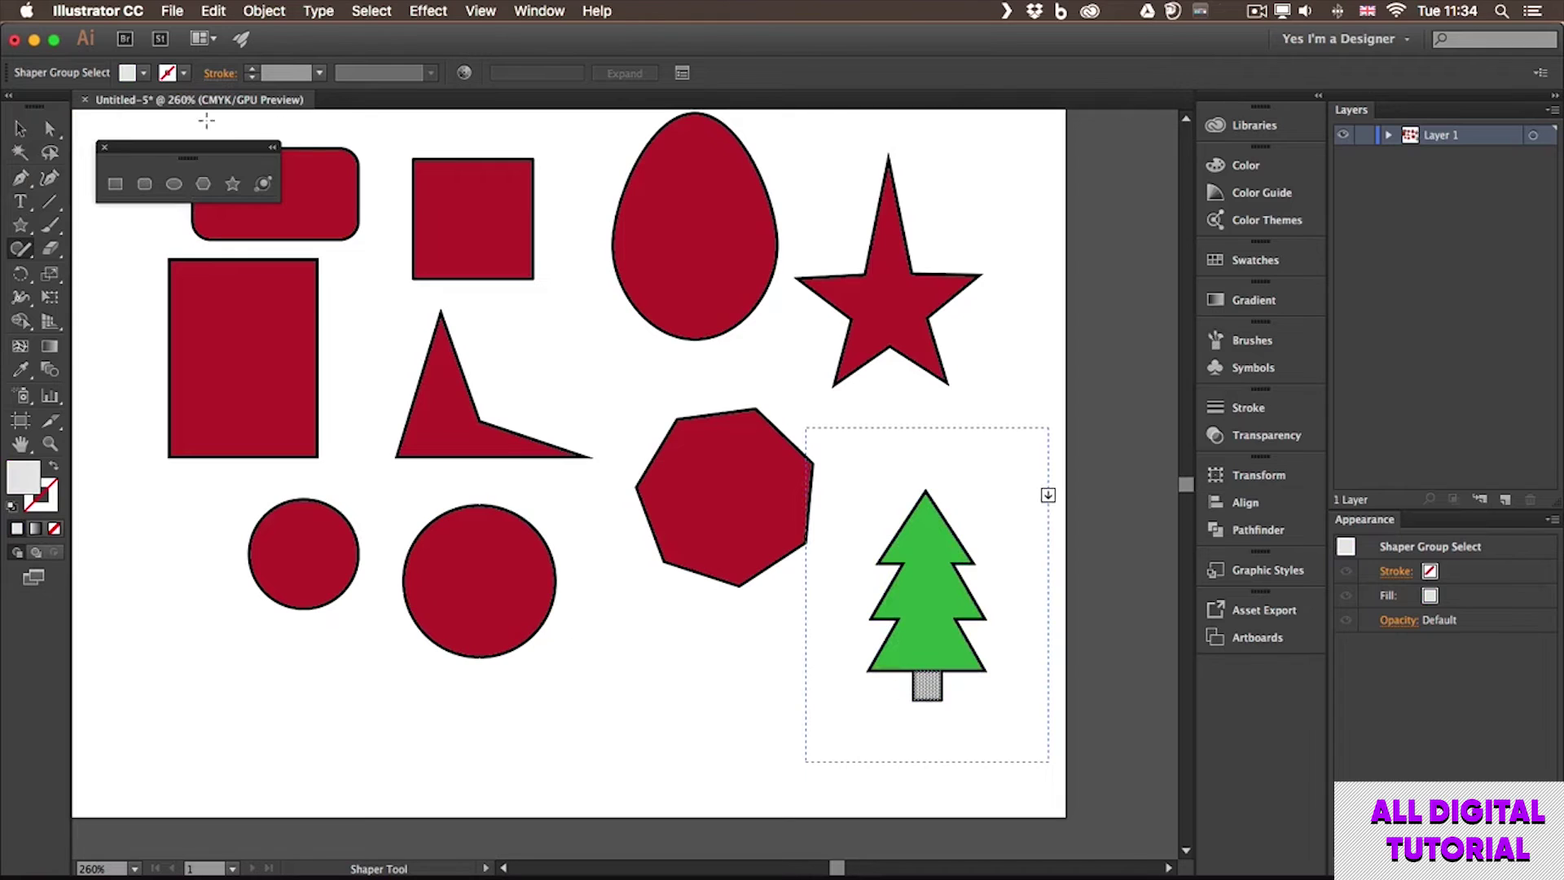
{"action": "left_click", "coordinate": [143, 72]}
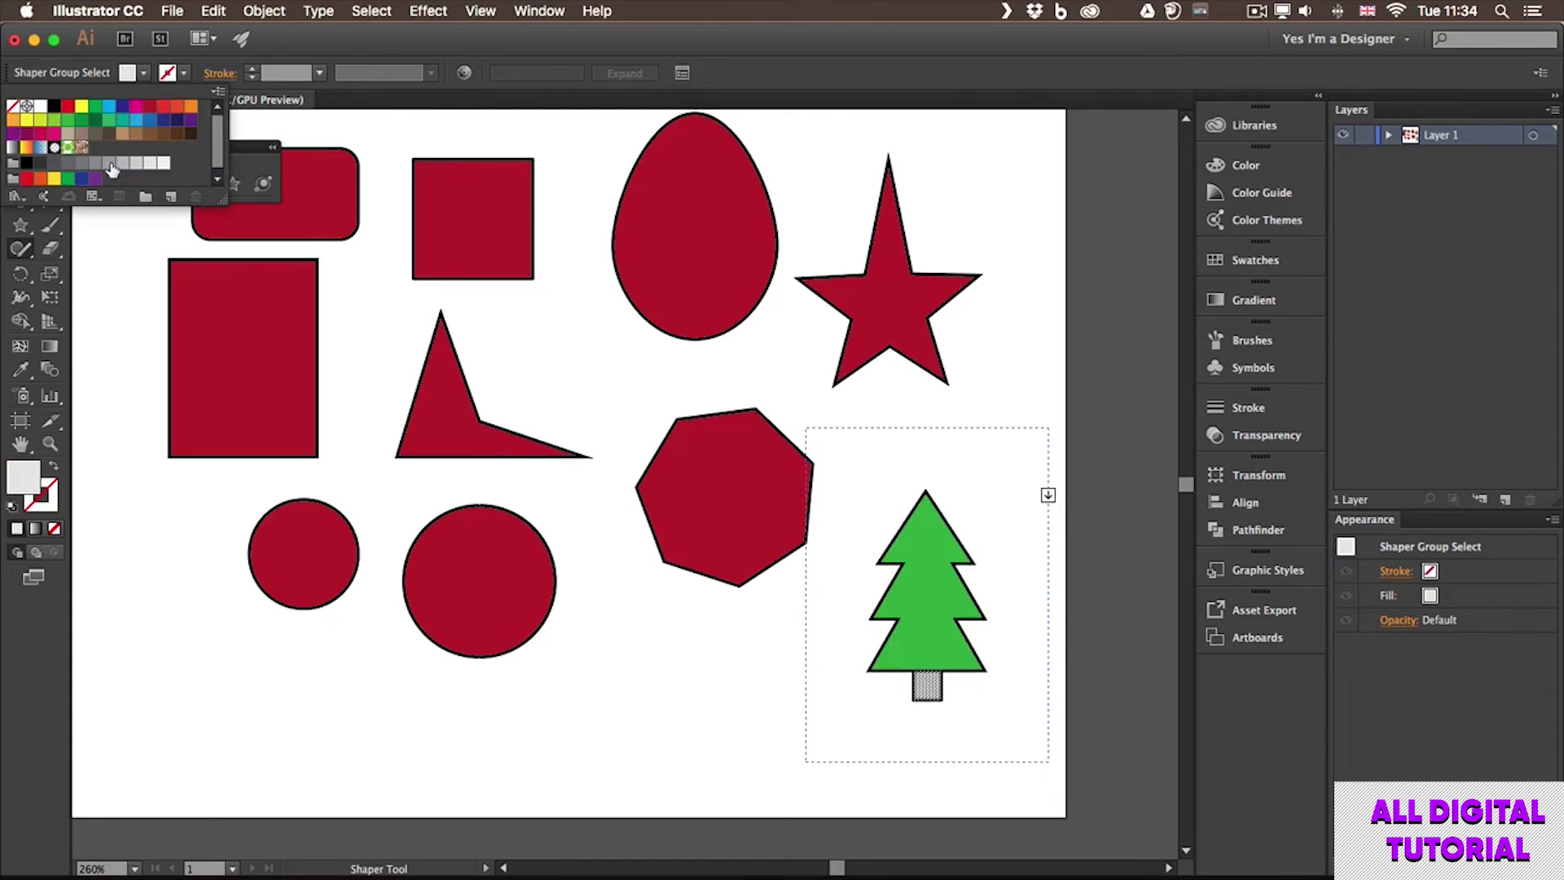
{"action": "left_click", "coordinate": [150, 134]}
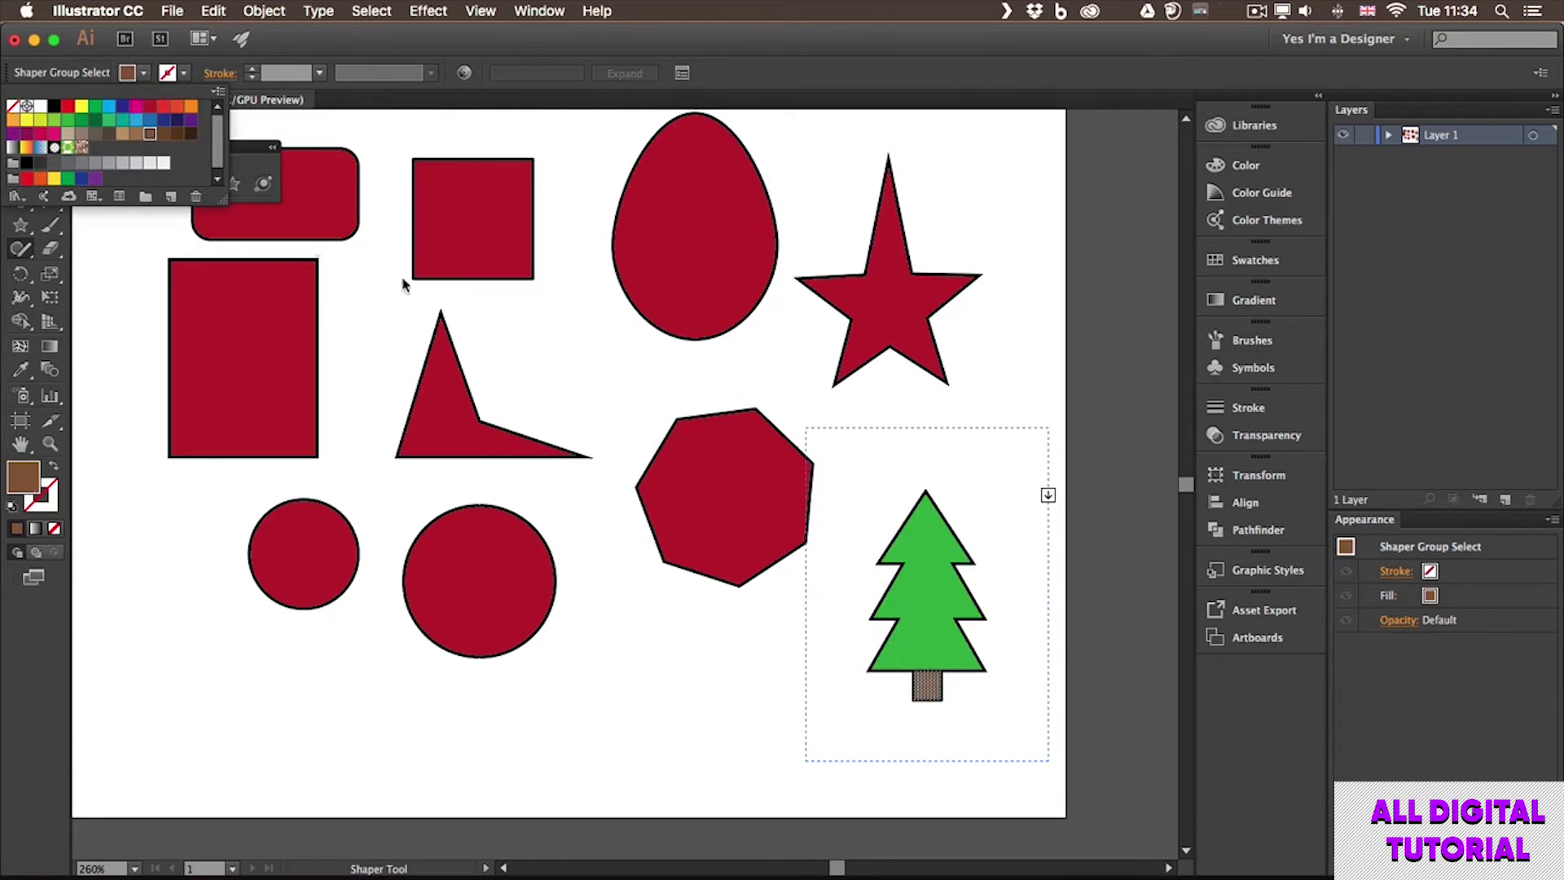
{"action": "left_click", "coordinate": [1074, 507]}
{"action": "left_click", "coordinate": [1079, 496]}
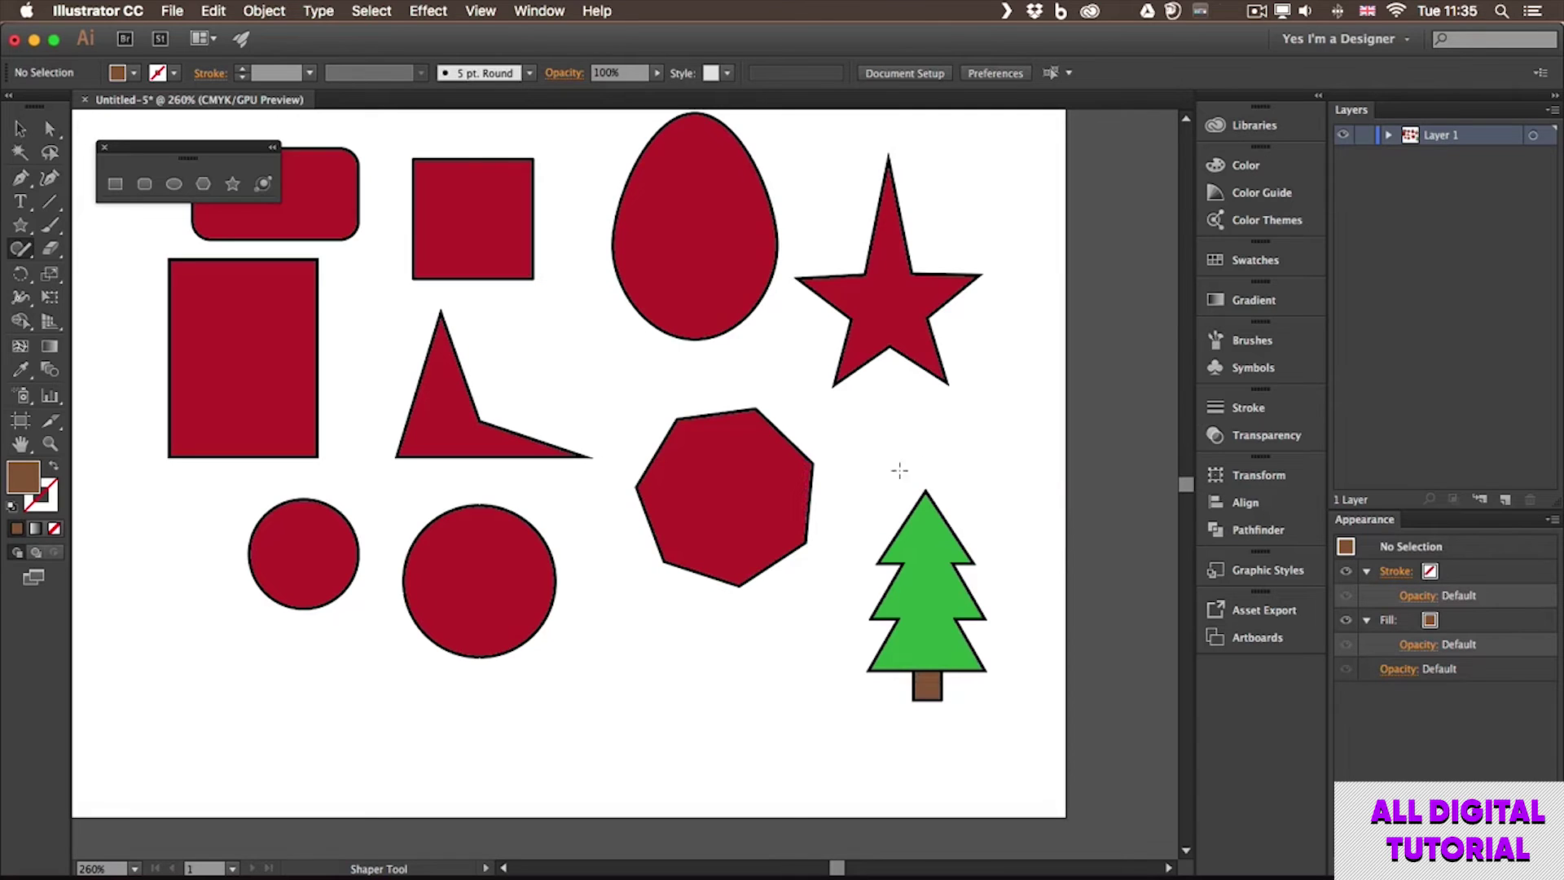
Step: Try cutting a rounded shape out of the treetop with the Shaper tool, and undo the cut
{"action": "mouse_move", "coordinate": [942, 456]}
{"action": "left_mouse_down"}
{"action": "mouse_move", "coordinate": [866, 481]}
{"action": "mouse_move", "coordinate": [973, 502]}
{"action": "left_mouse_up"}
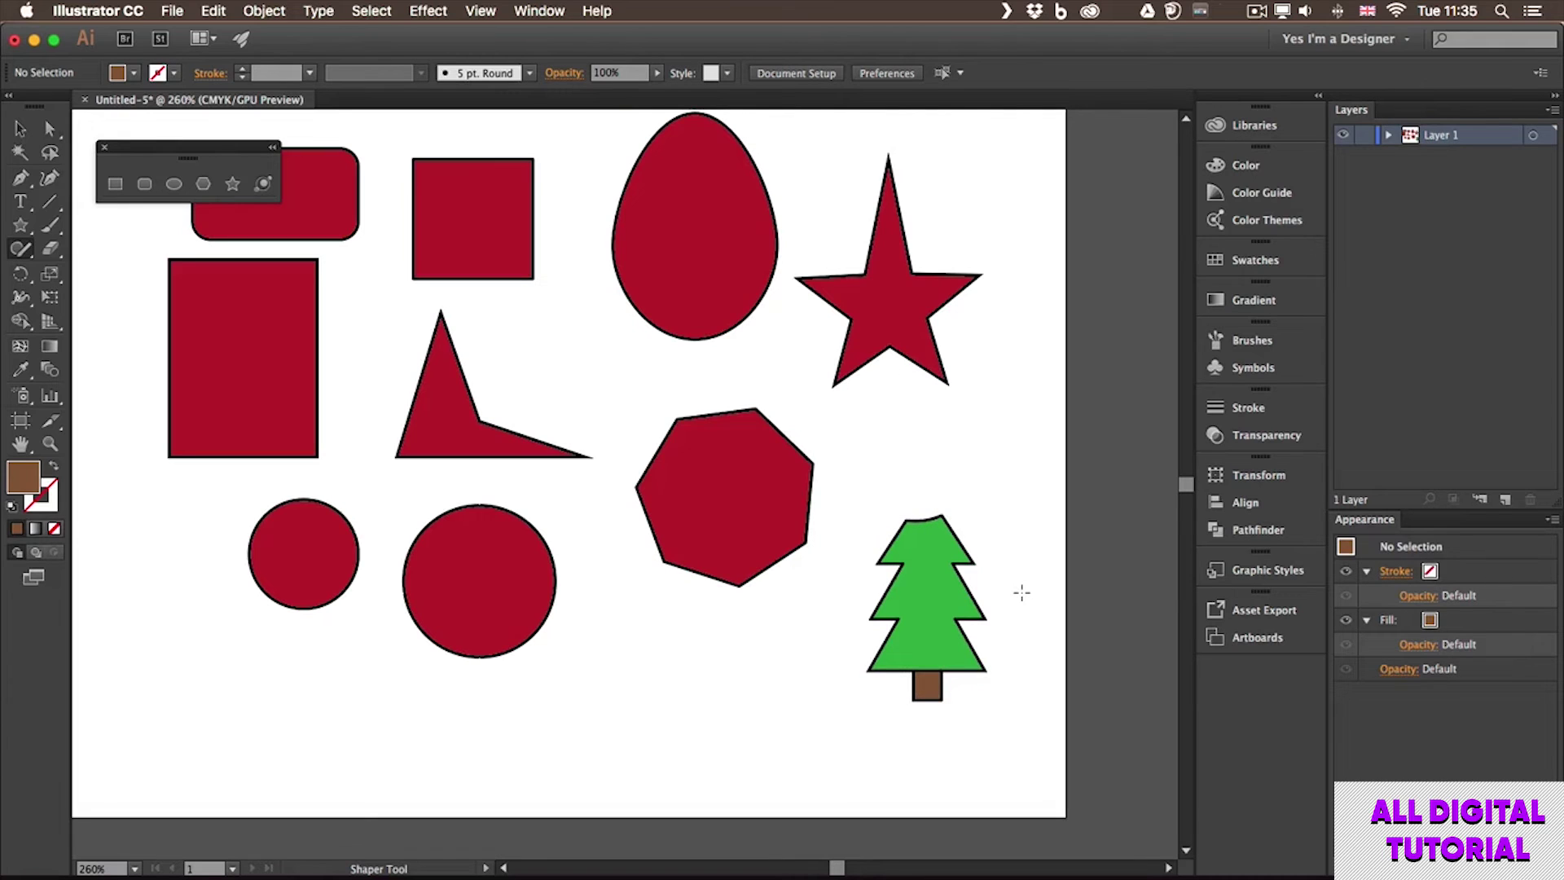
{"action": "key", "text": "super+z"}
{"action": "key", "text": "super+z"}
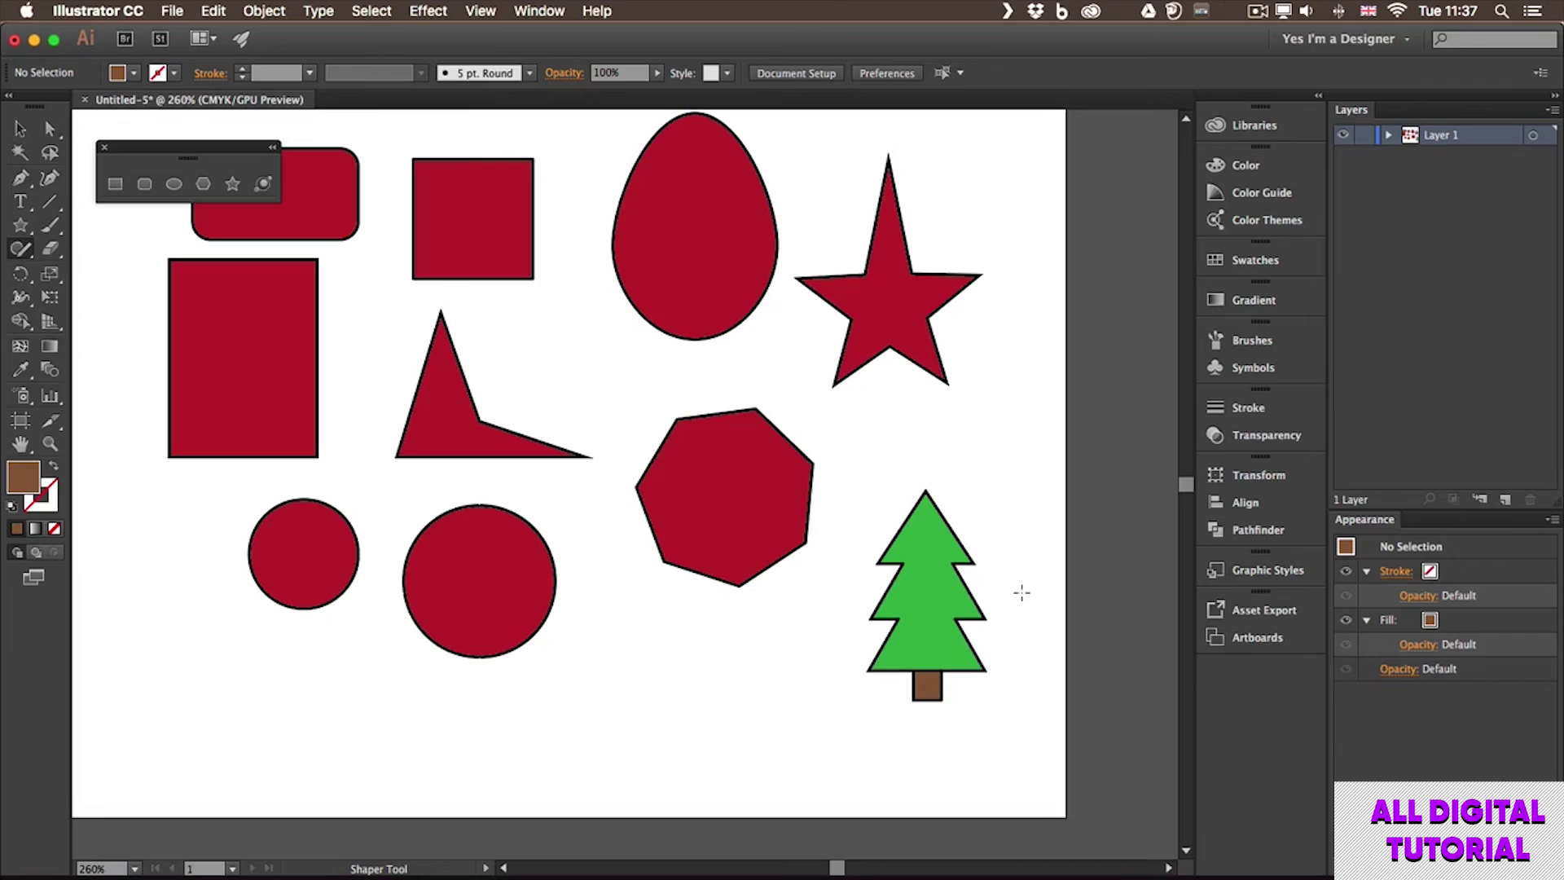
Step: Set the heptagon's stroke to 4 pt and color it light blue
{"action": "left_click", "coordinate": [11, 133]}
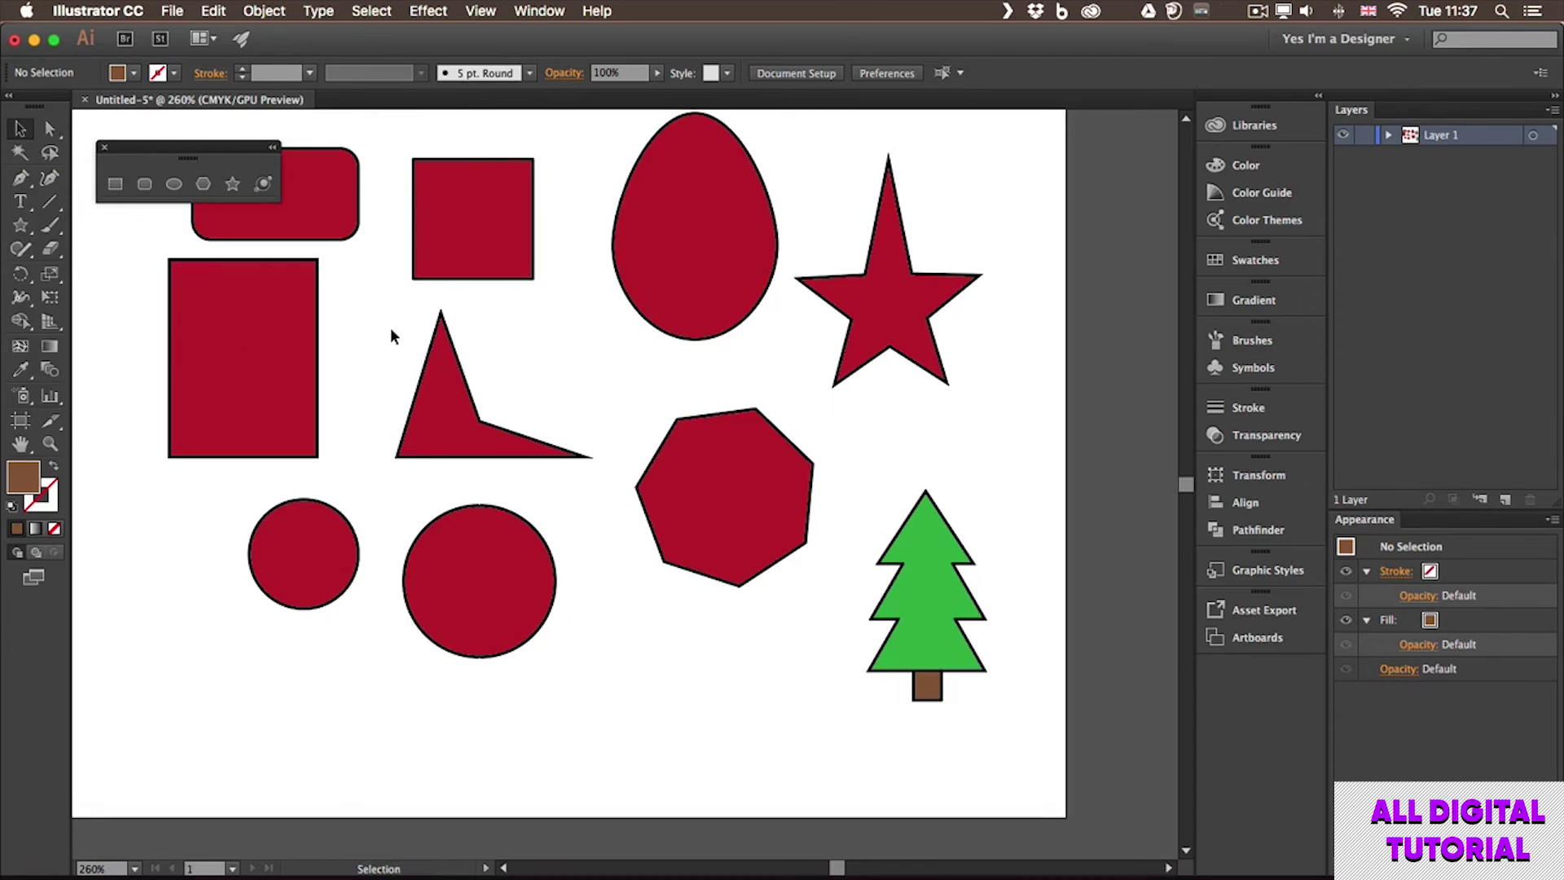
{"action": "left_click", "coordinate": [743, 495]}
{"action": "left_click", "coordinate": [244, 70]}
{"action": "left_click", "coordinate": [244, 71]}
{"action": "left_click", "coordinate": [244, 70]}
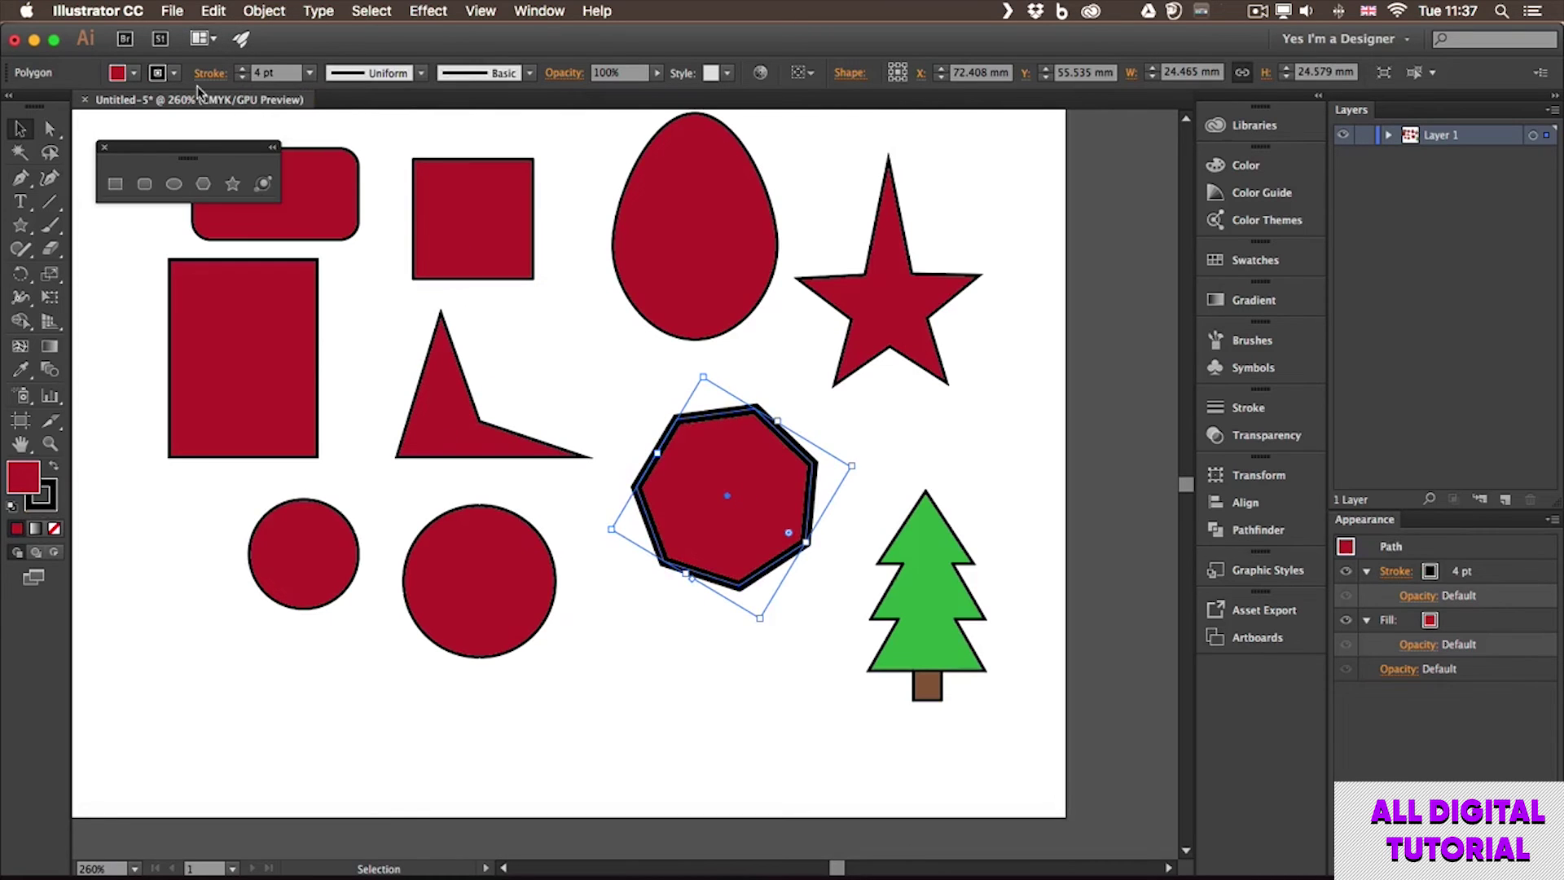
{"action": "left_click", "coordinate": [174, 73]}
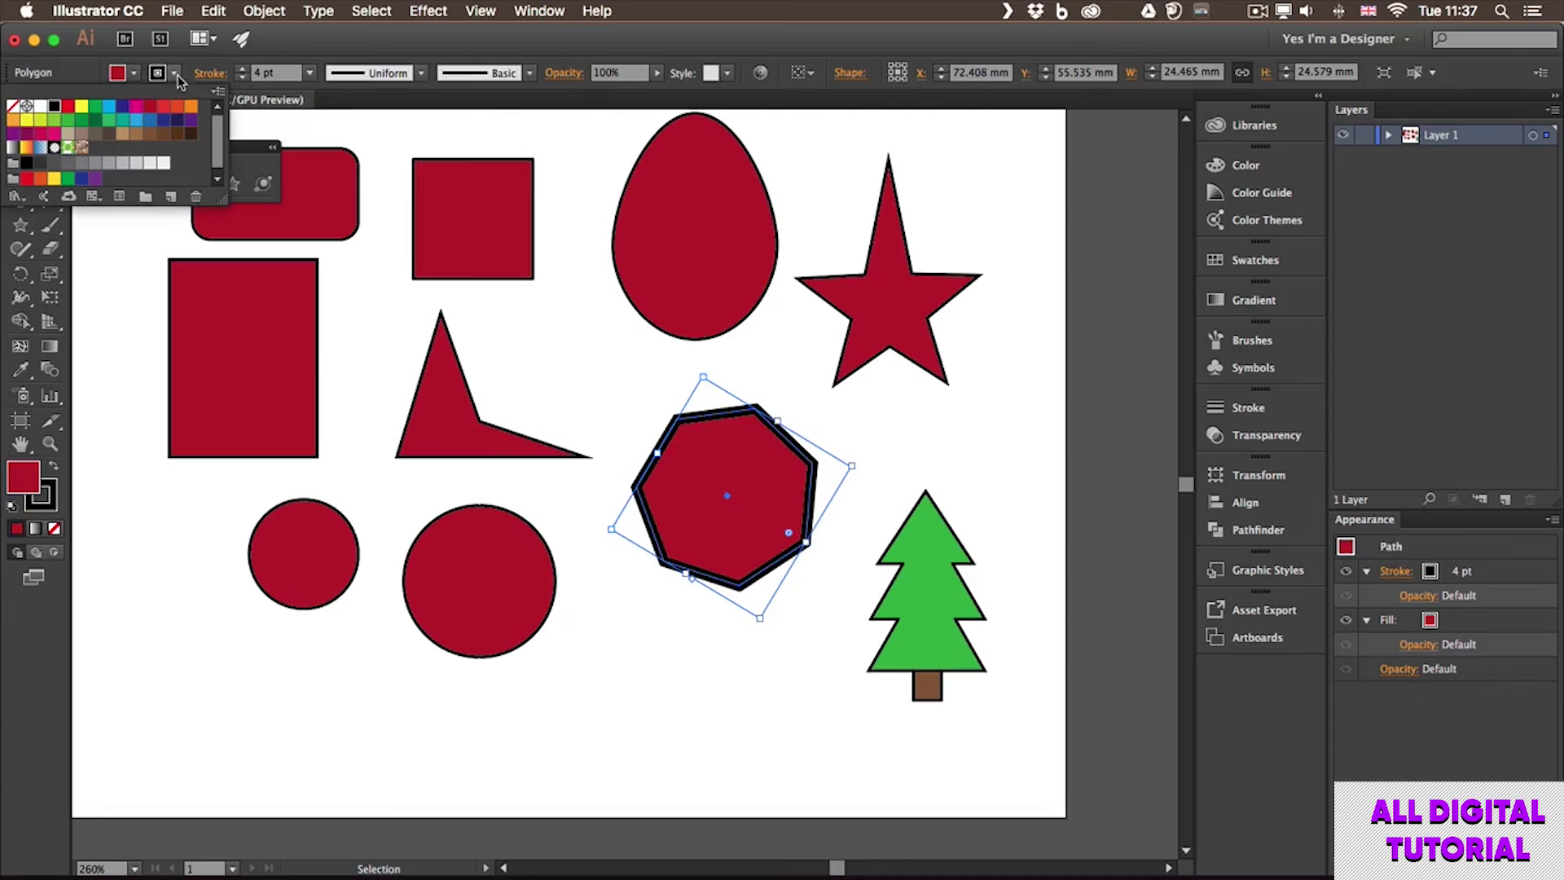
{"action": "left_click", "coordinate": [109, 106]}
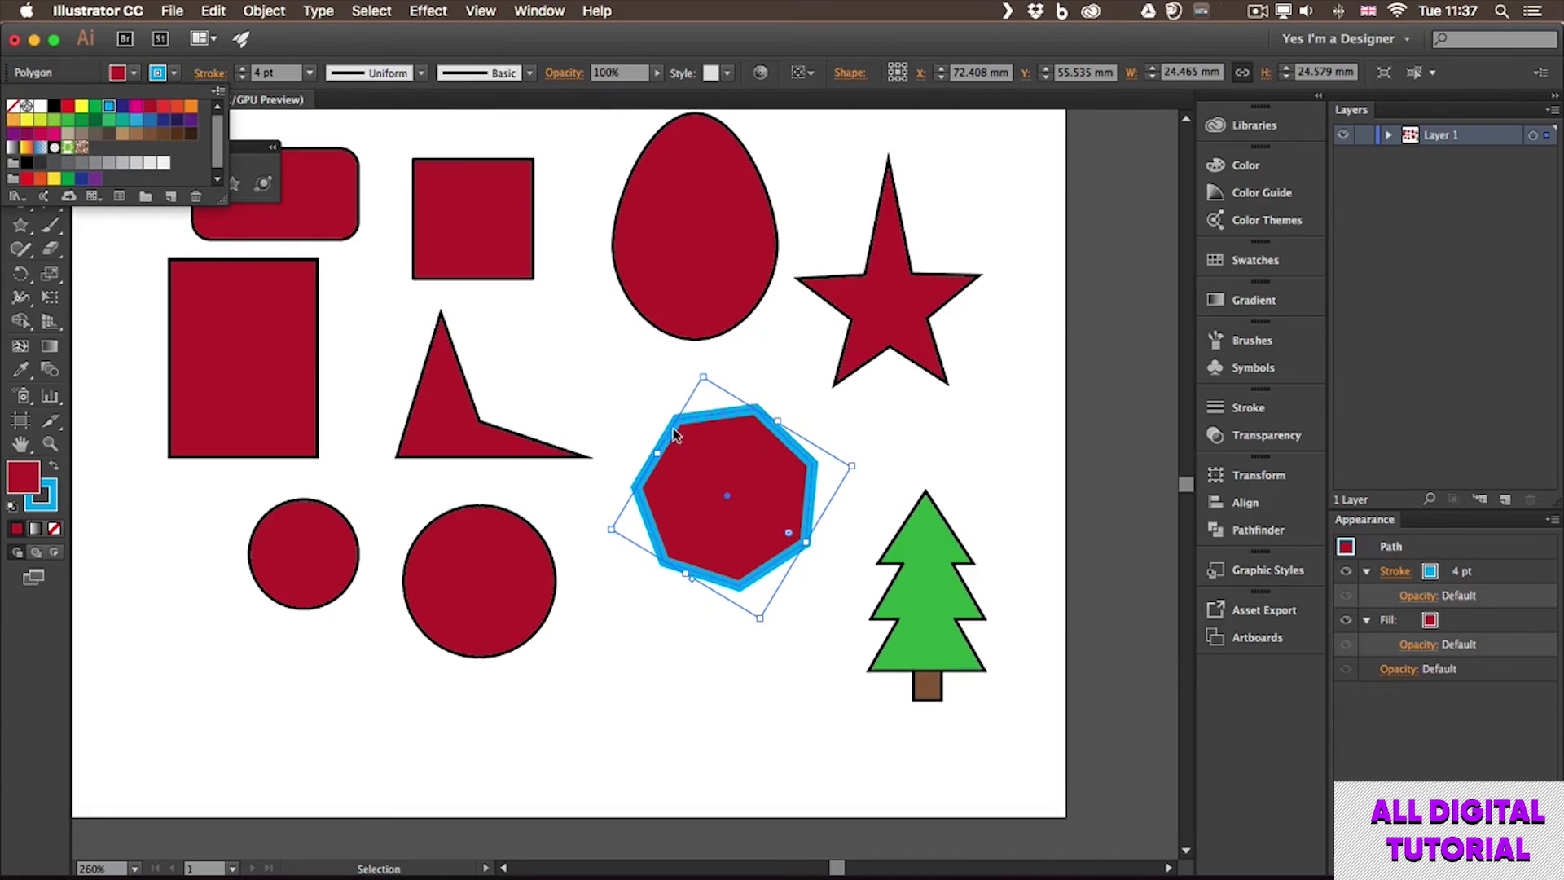
{"action": "left_click", "coordinate": [867, 446]}
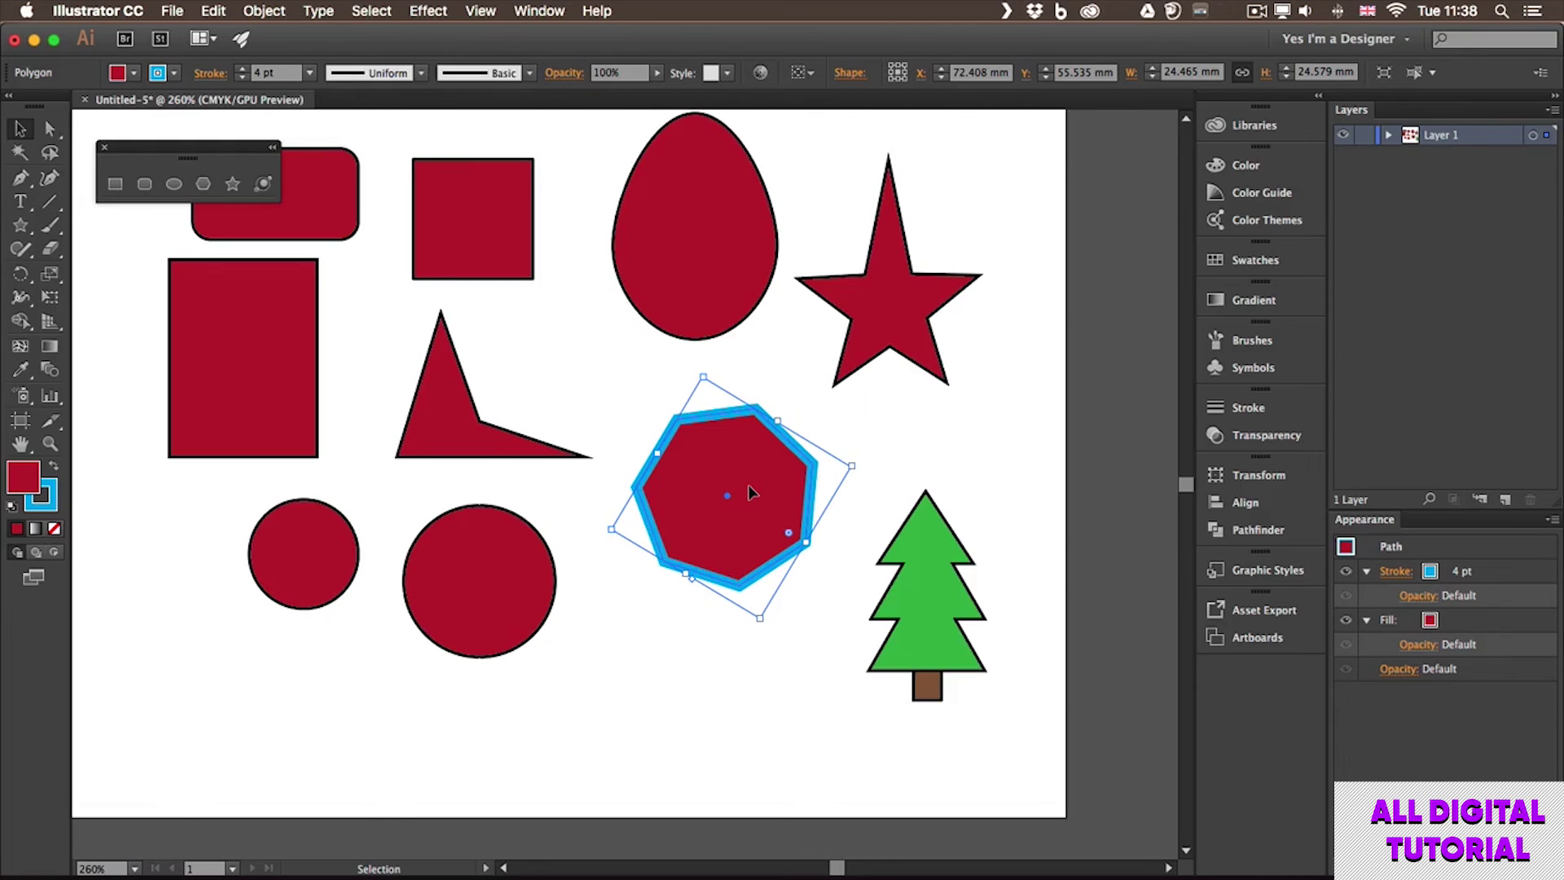
Step: Swap the heptagon's fill and stroke colors so its fill is light blue, and set its stroke to none
{"action": "key", "text": "shift+x"}
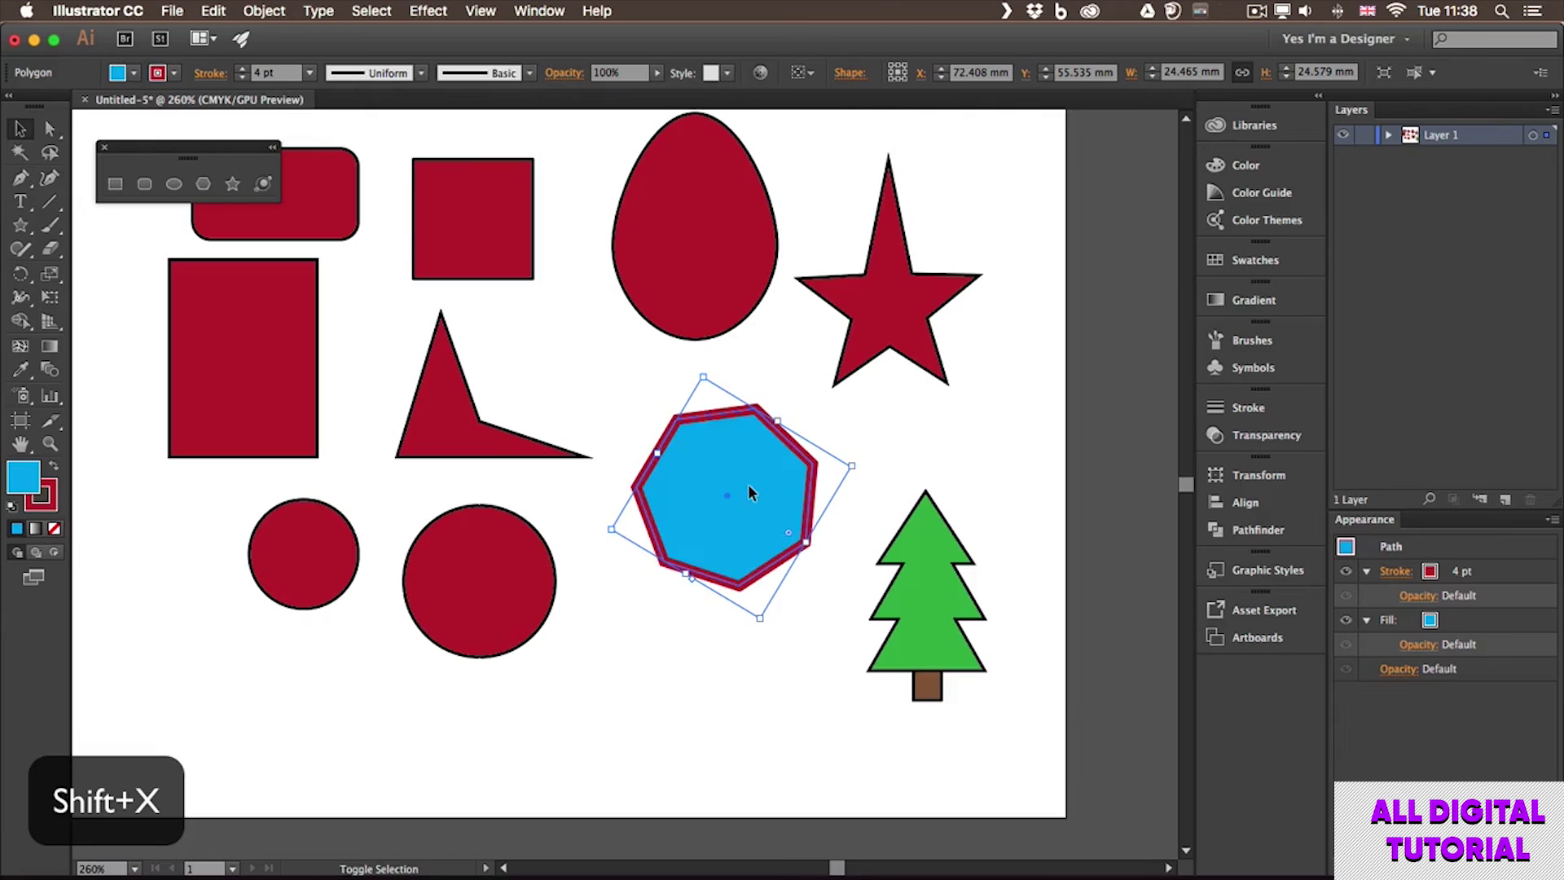
{"action": "key", "text": "shift+x"}
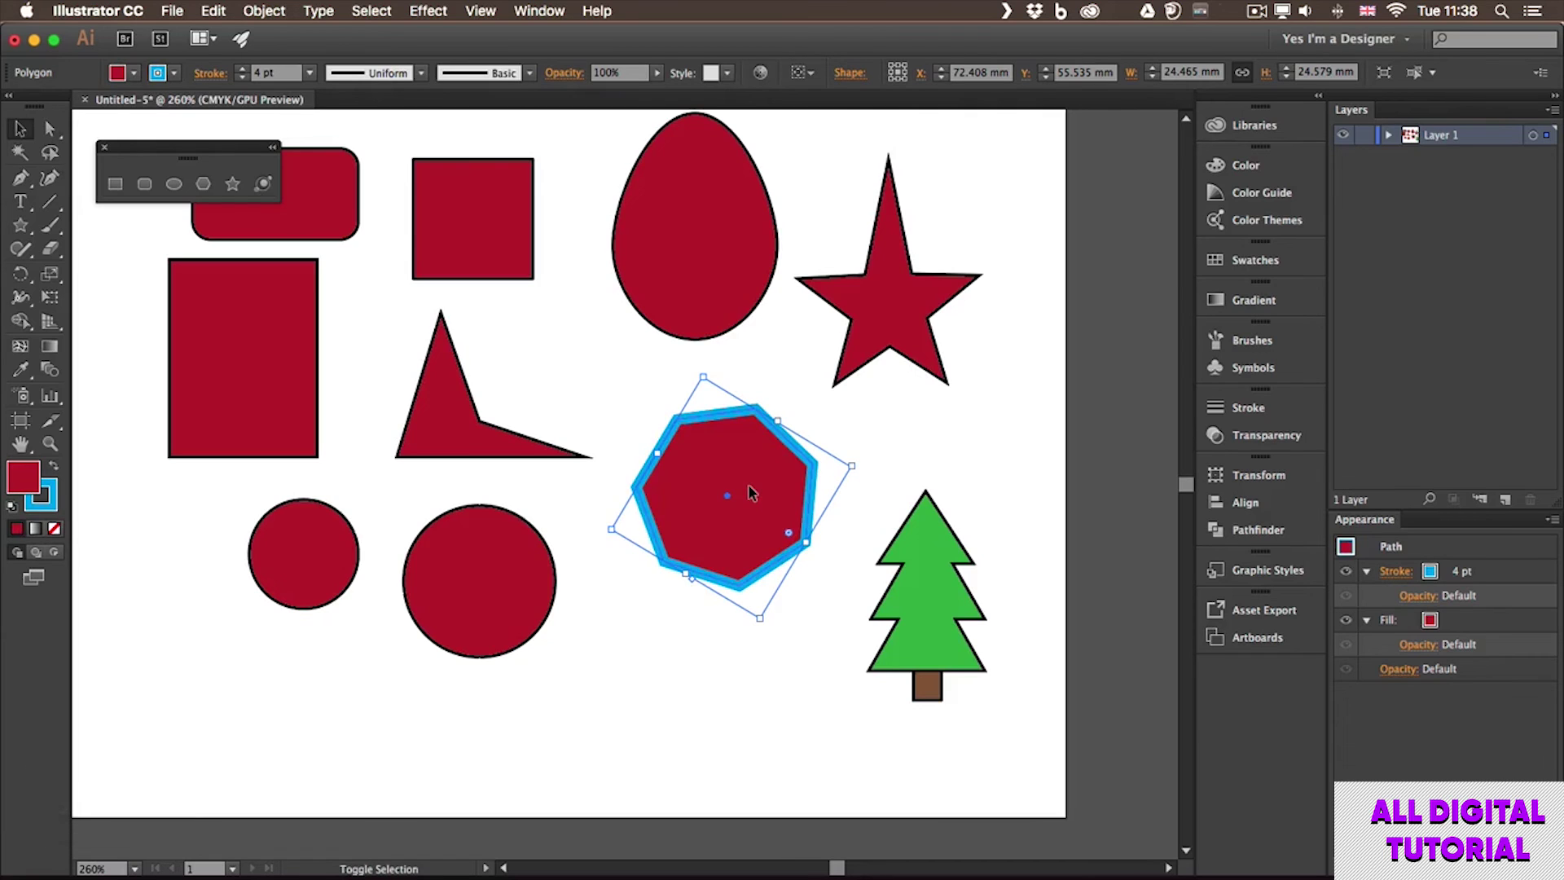
{"action": "key", "text": "shift+x"}
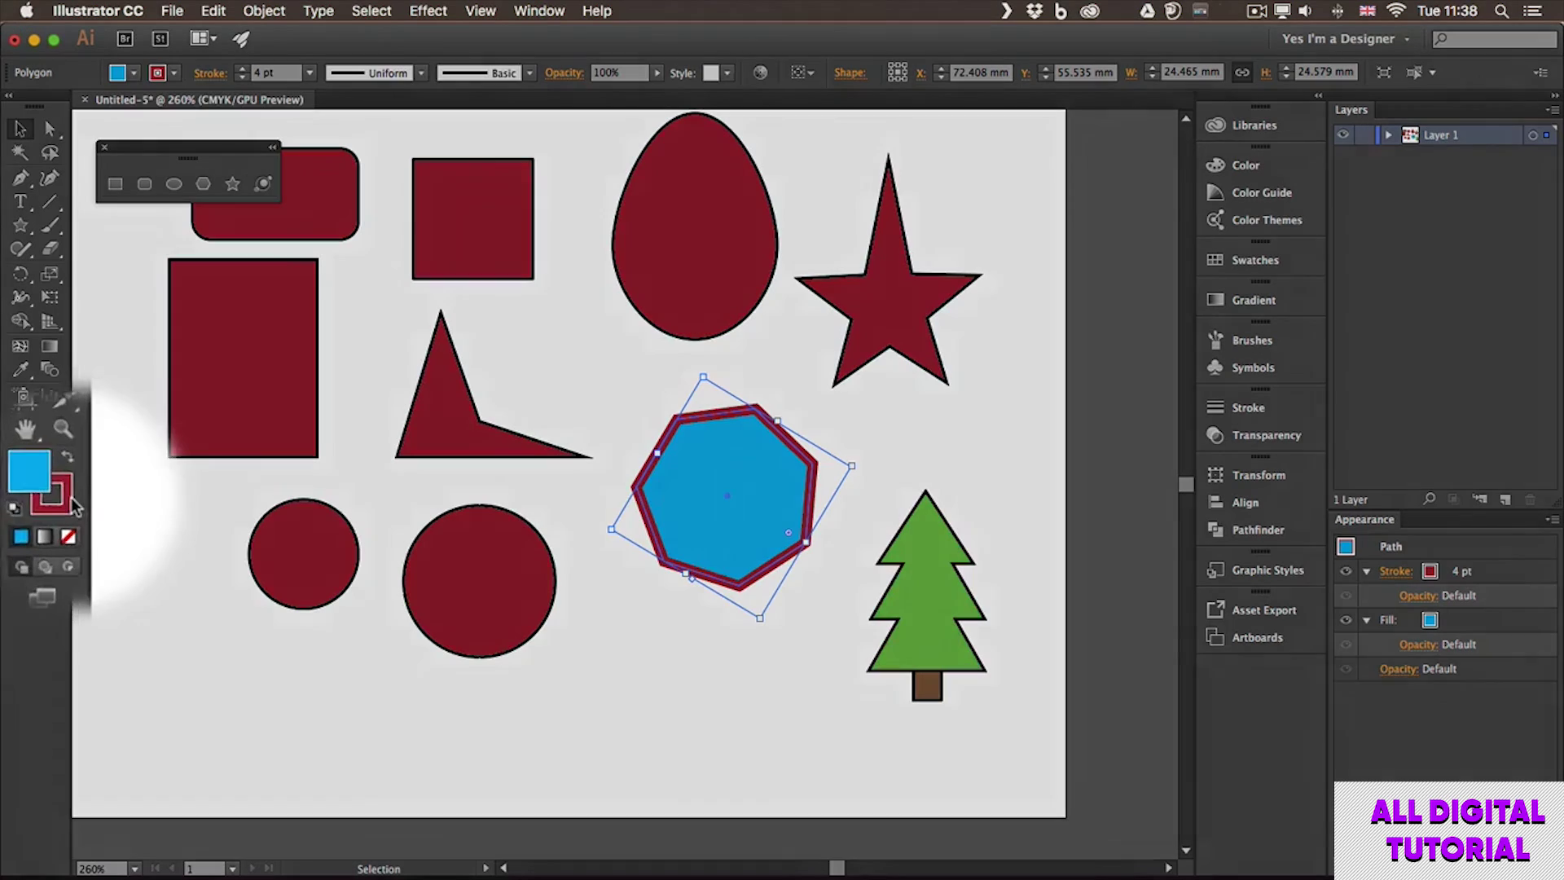
{"action": "left_click", "coordinate": [42, 494]}
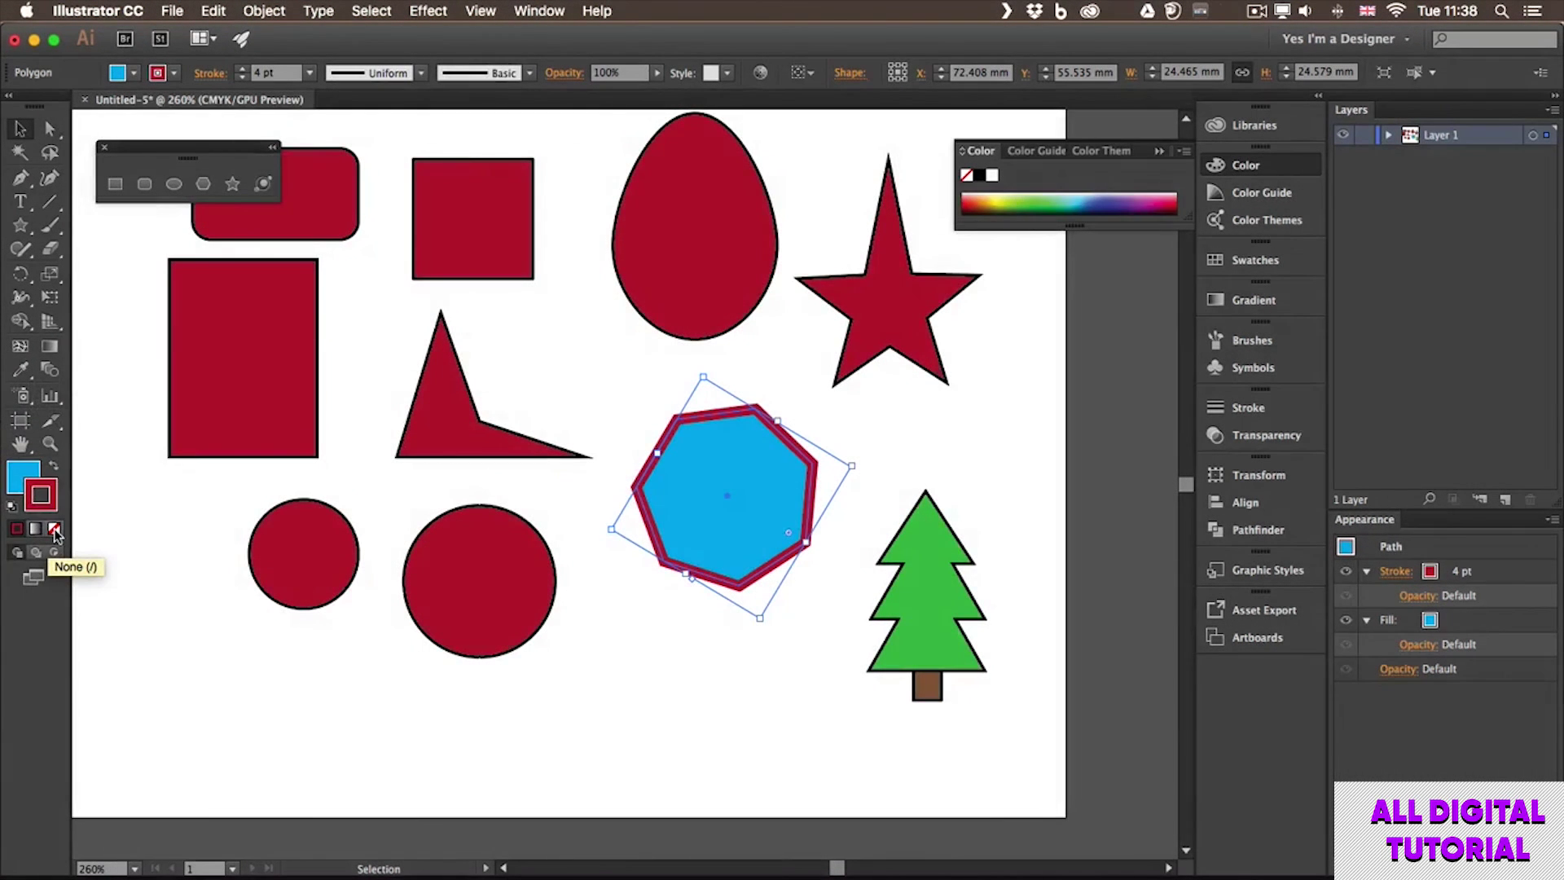
{"action": "left_click", "coordinate": [55, 530]}
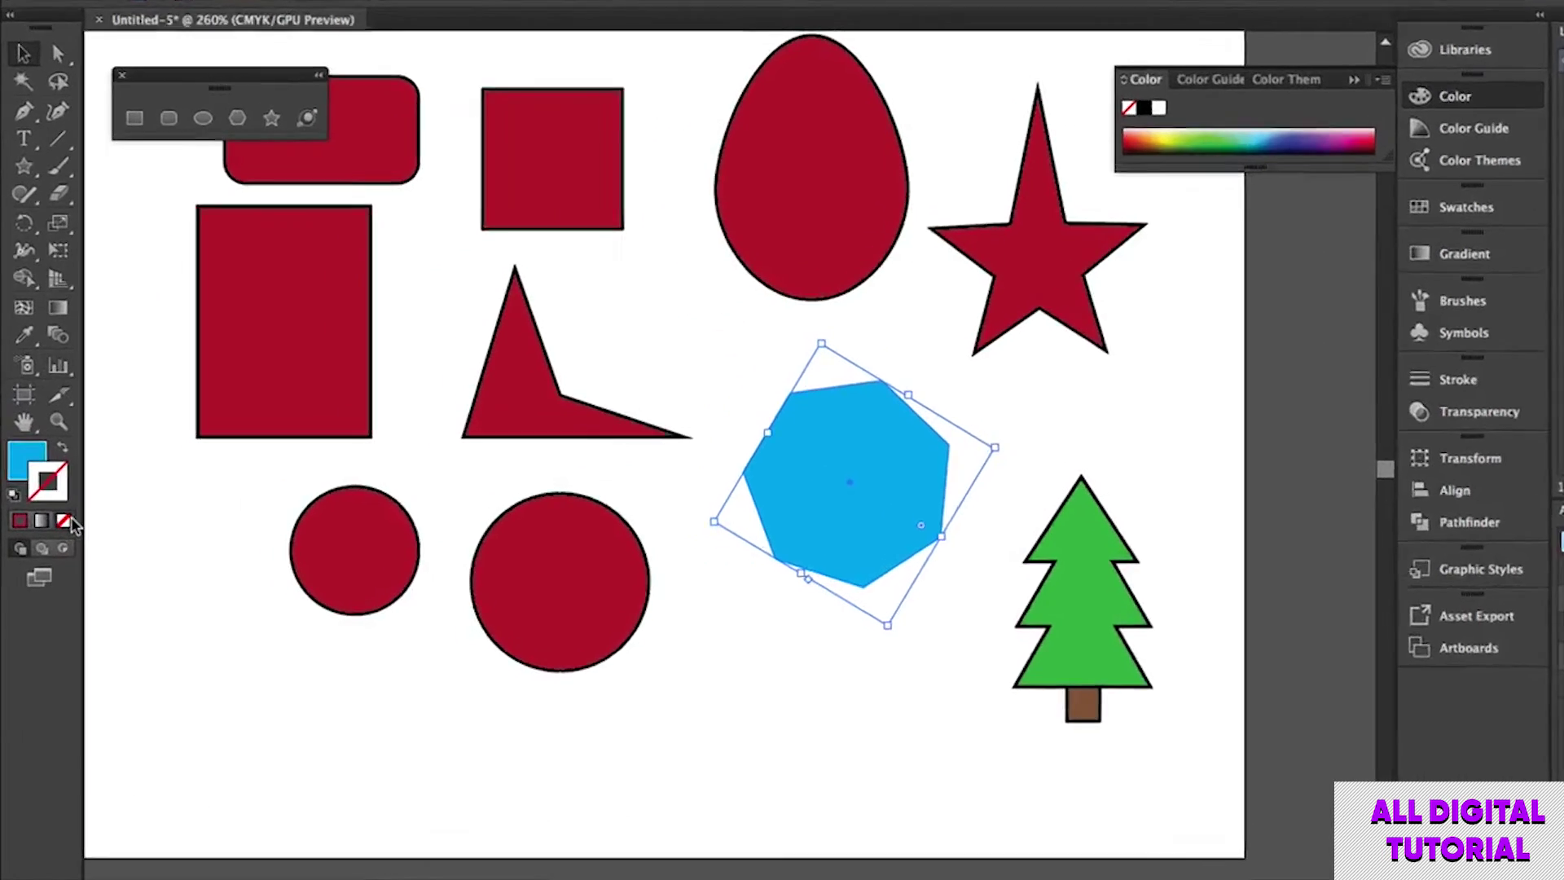
Step: Undo the removal of the heptagon's stroke and alternate the active color between fill and stroke, ending with the stroke active
{"action": "key", "text": "super+z"}
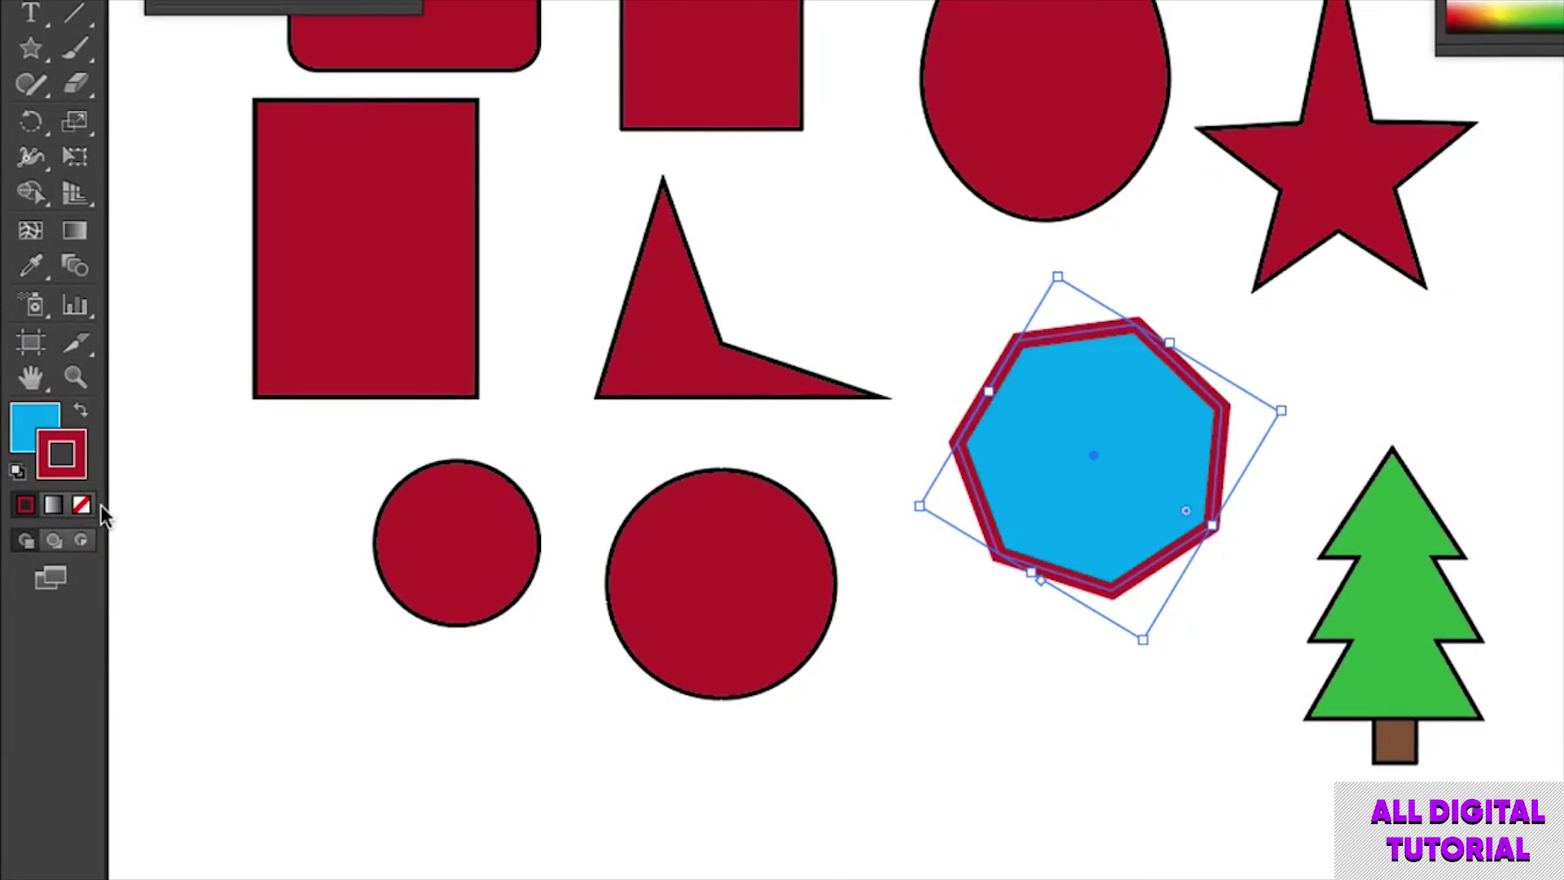
{"action": "key", "text": "x"}
{"action": "key", "text": "x"}
{"action": "key", "text": "x"}
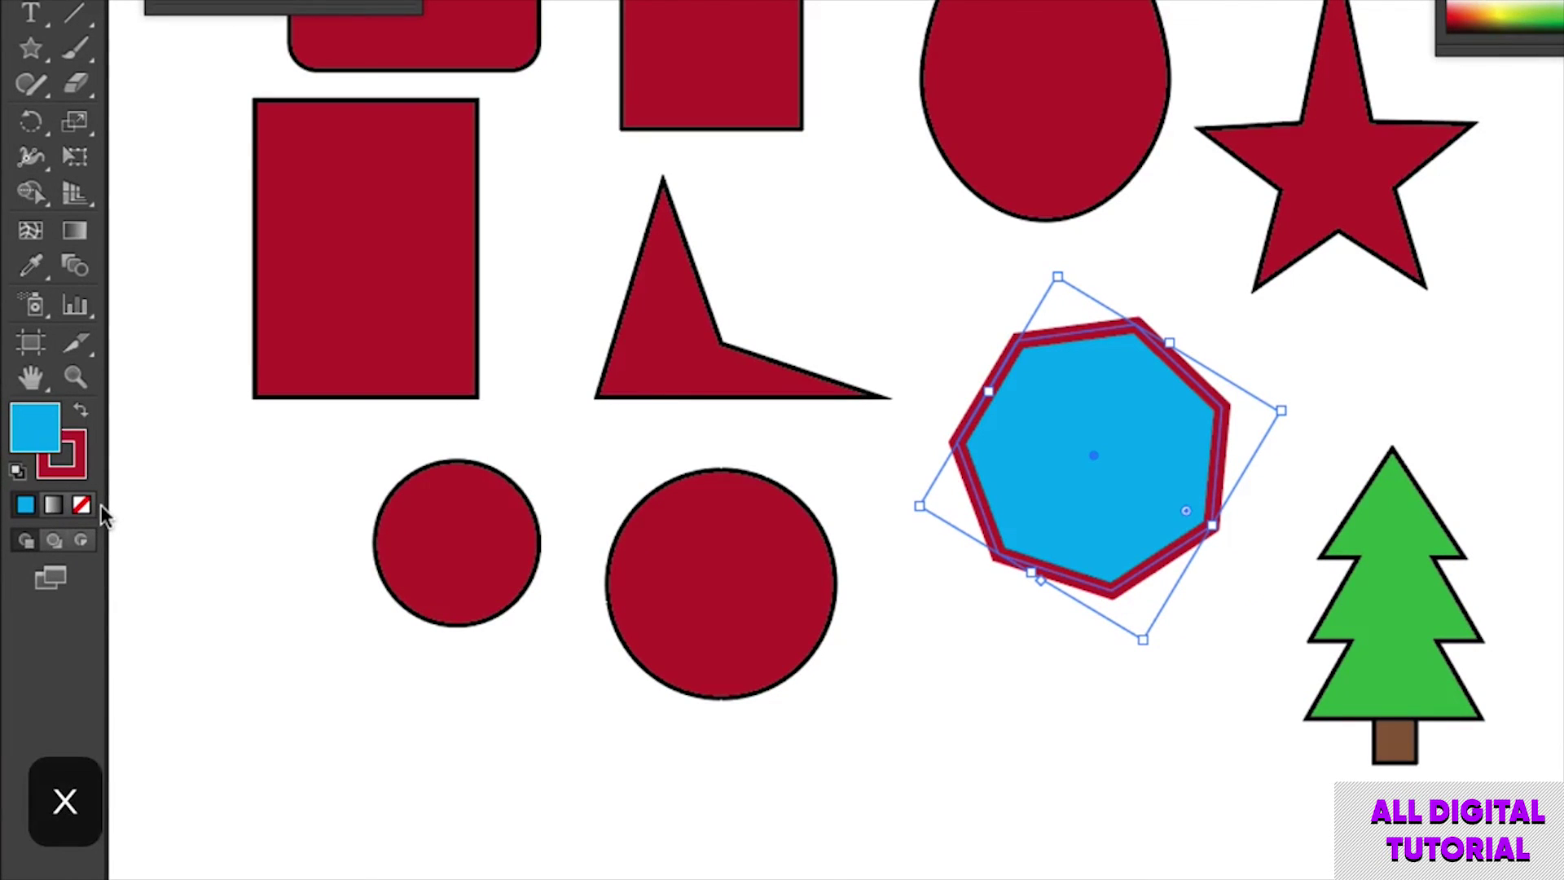
{"action": "key", "text": "x"}
{"action": "key", "text": "x"}
{"action": "key", "text": "x"}
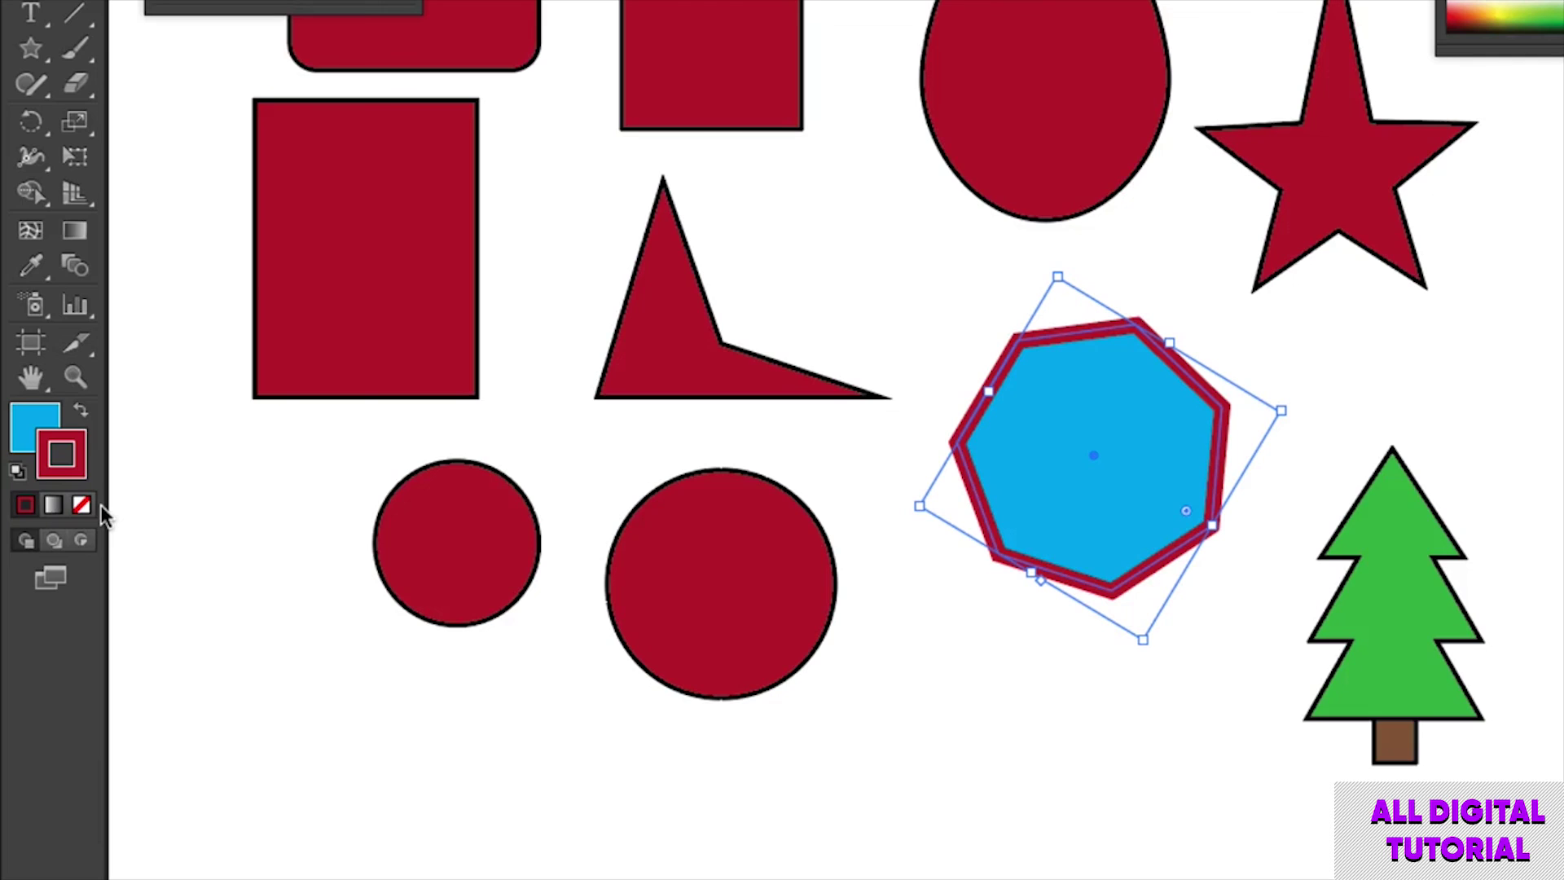
Step: Set the heptagon's stroke and fill to none, and restore its default white fill and black stroke
{"action": "key", "text": "slash"}
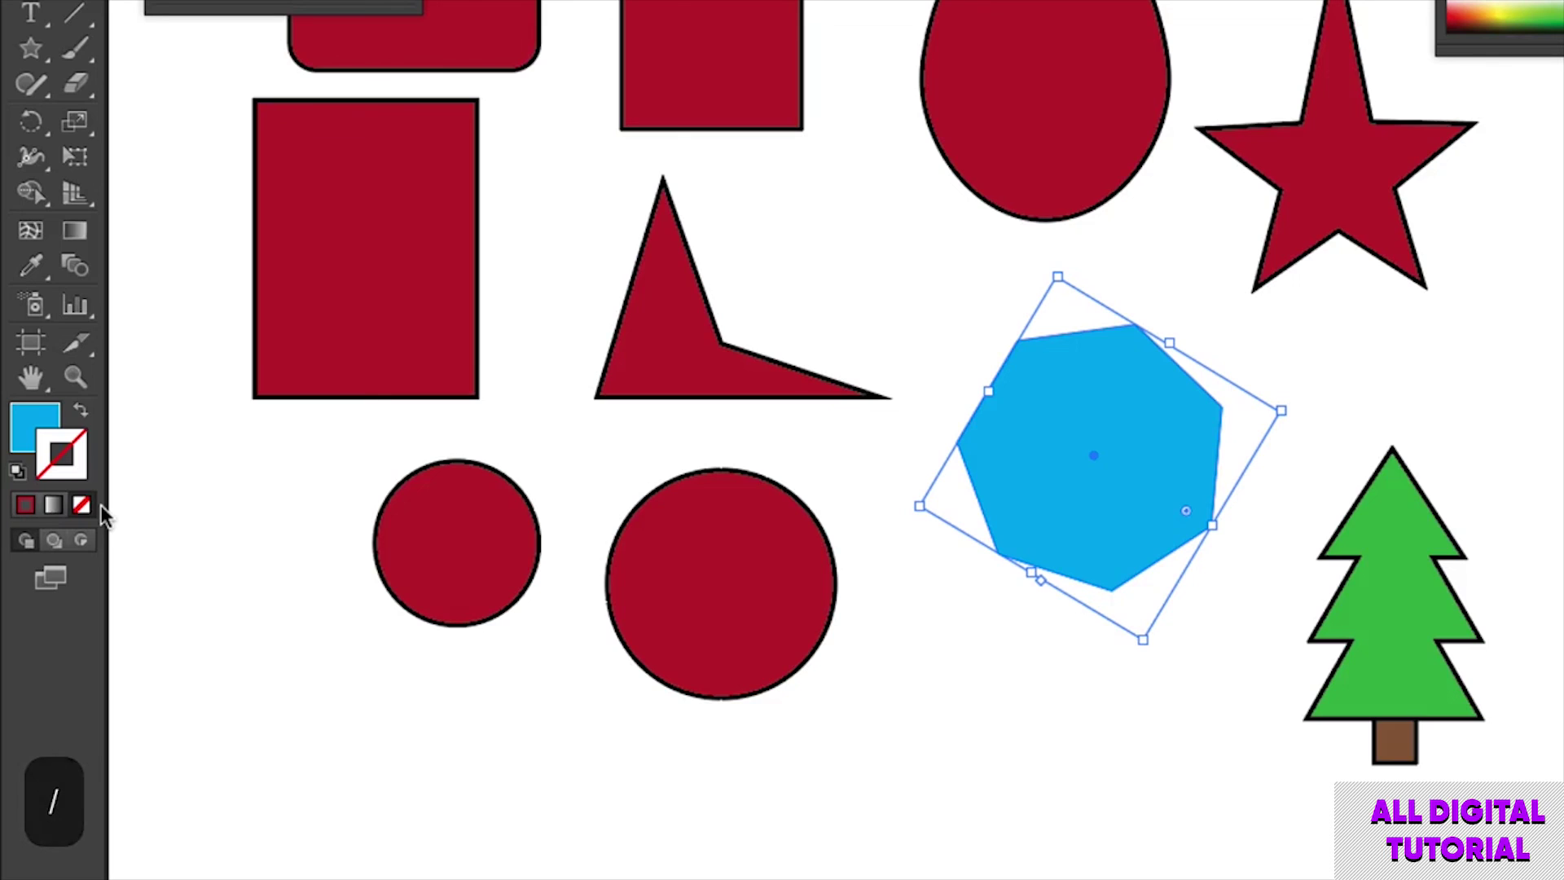
{"action": "key", "text": "x"}
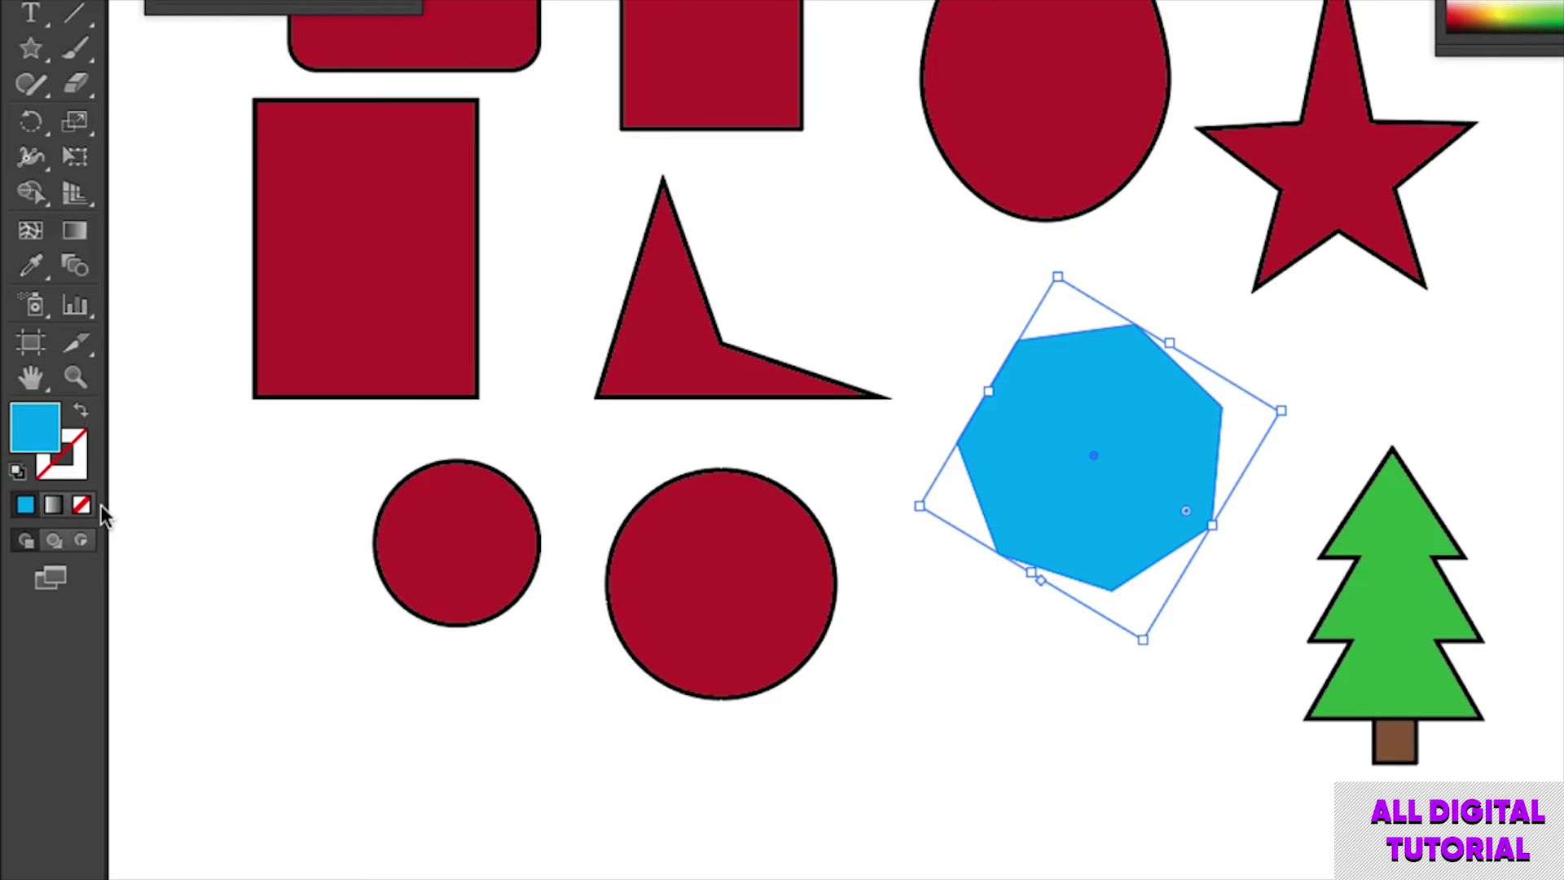
{"action": "key", "text": "slash"}
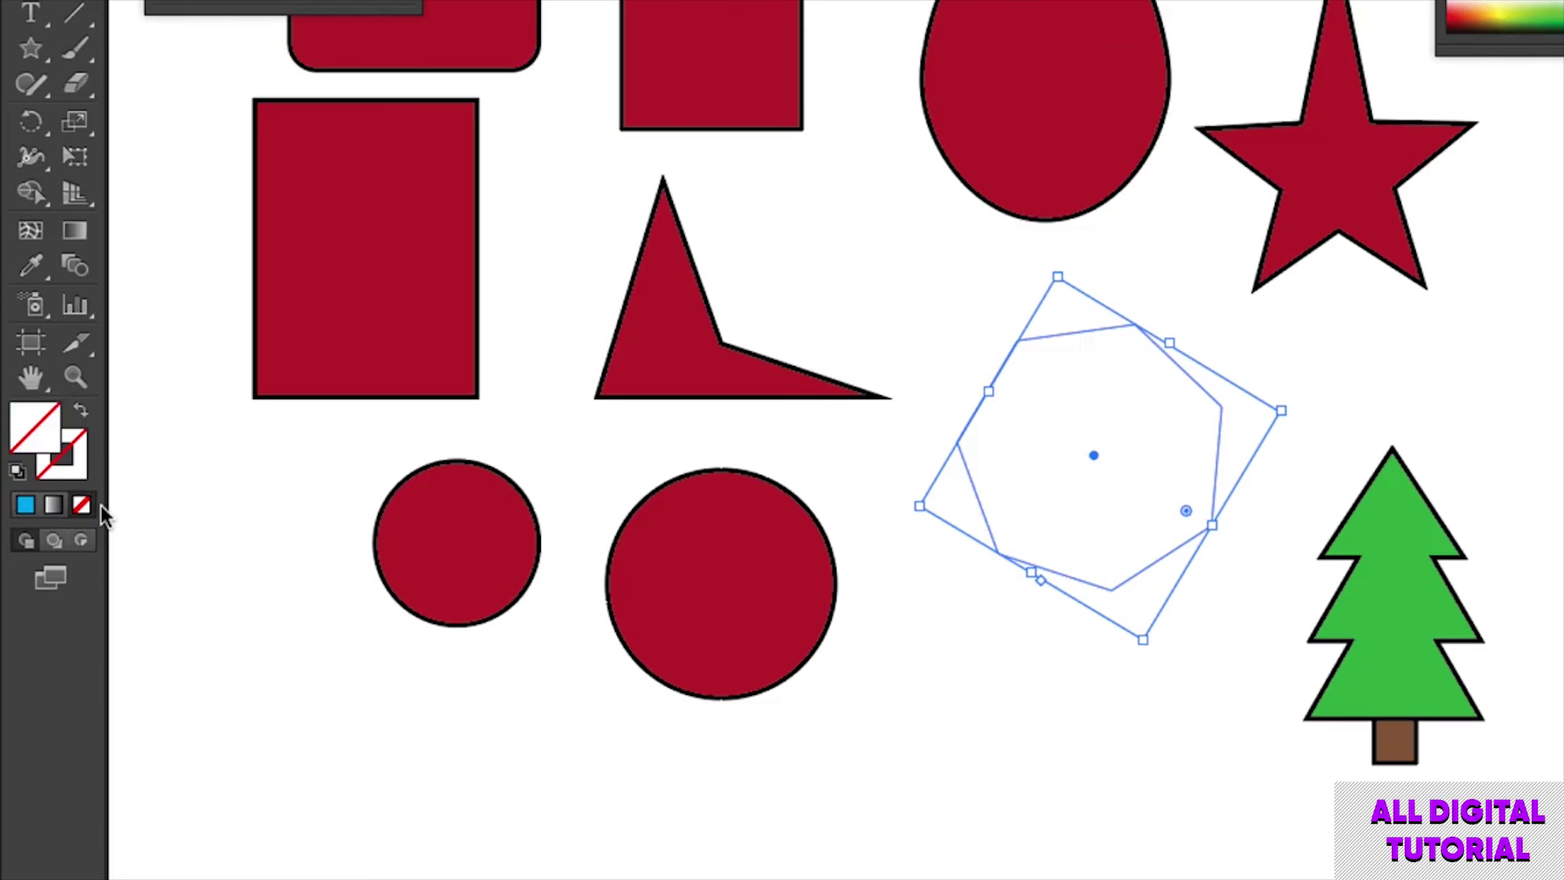
{"action": "key", "text": "d"}
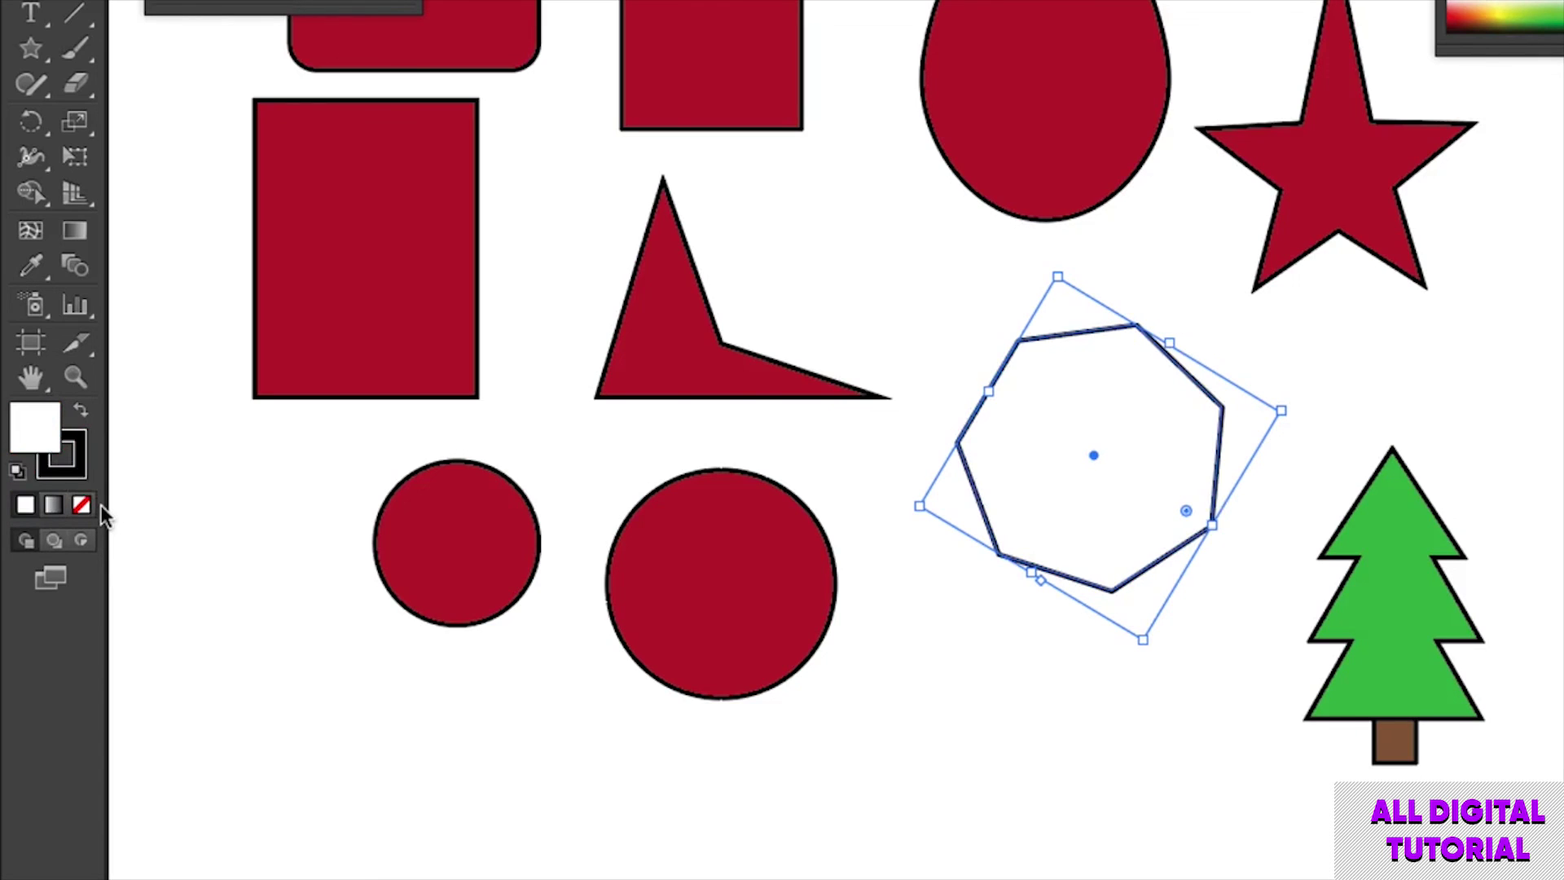